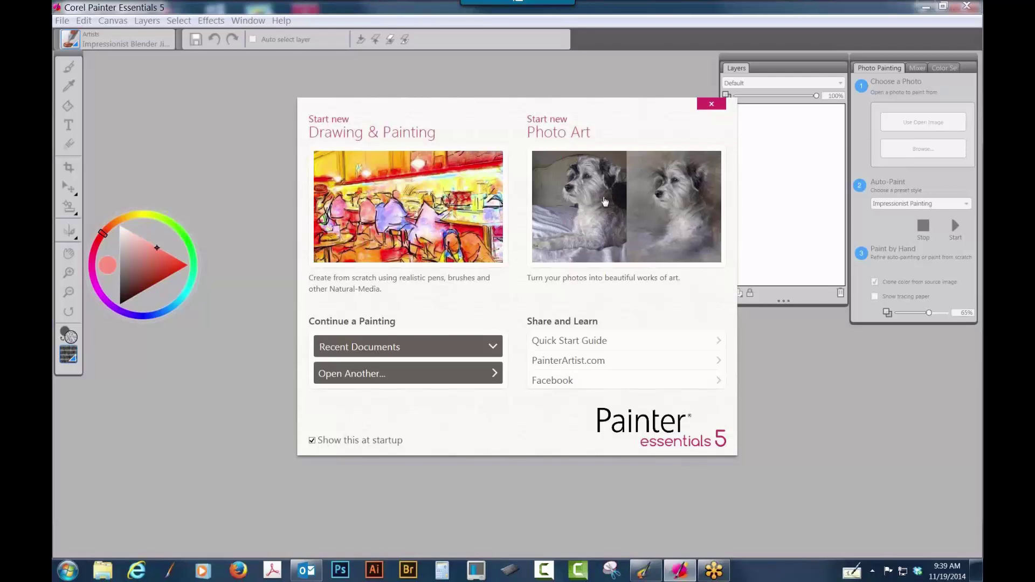
Step: Examine the welcome screen's recent documents list and its Quick Start Guide and Facebook links
{"action": "left_click", "coordinate": [491, 346]}
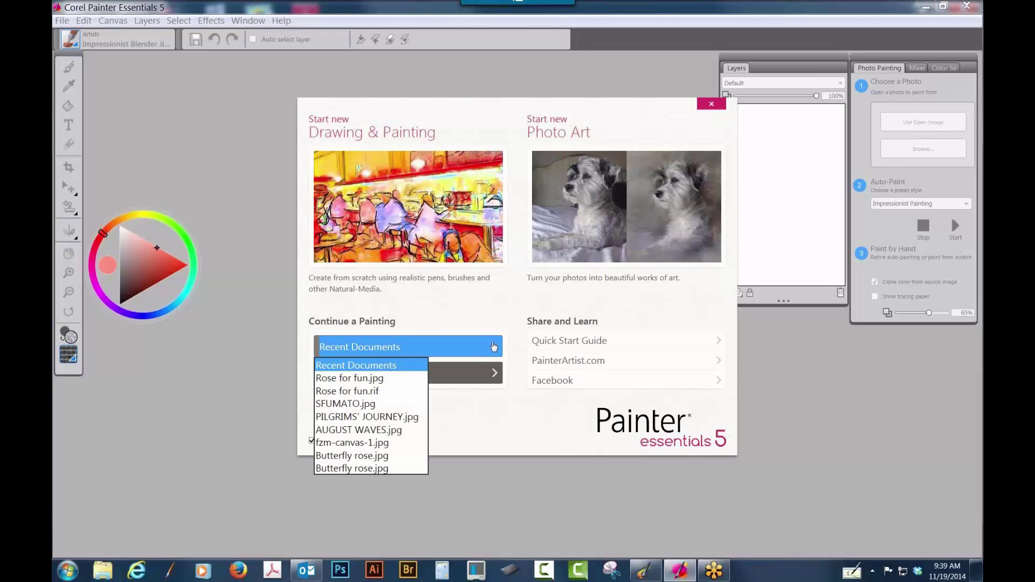
{"action": "left_click", "coordinate": [493, 347]}
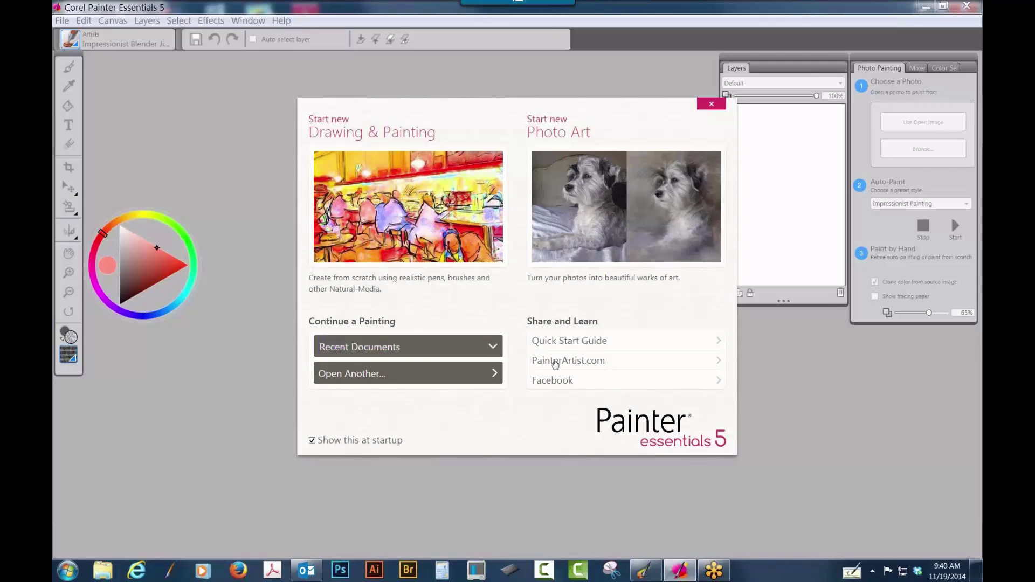
{"action": "left_click", "coordinate": [589, 342]}
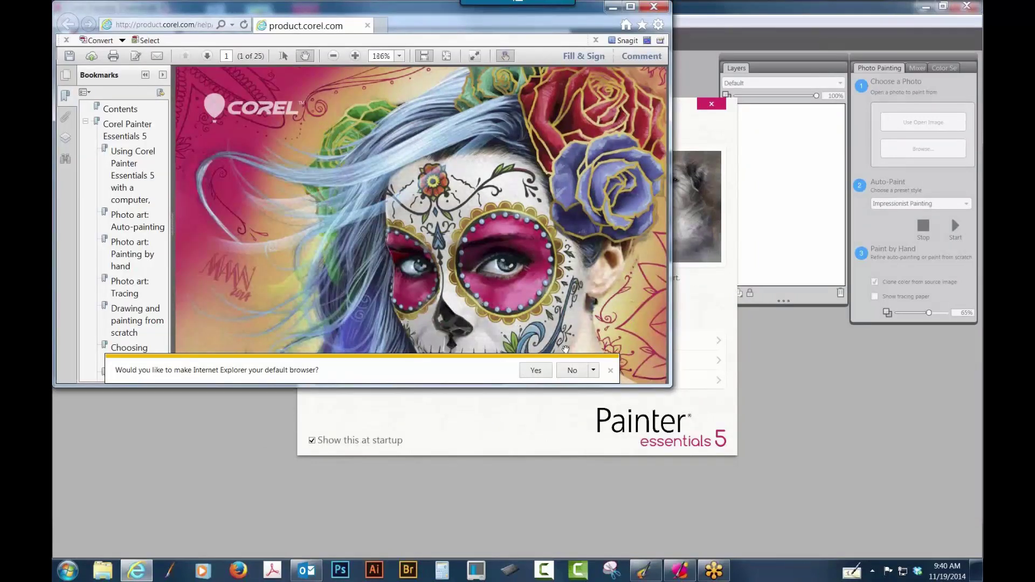
{"action": "left_click", "coordinate": [654, 8]}
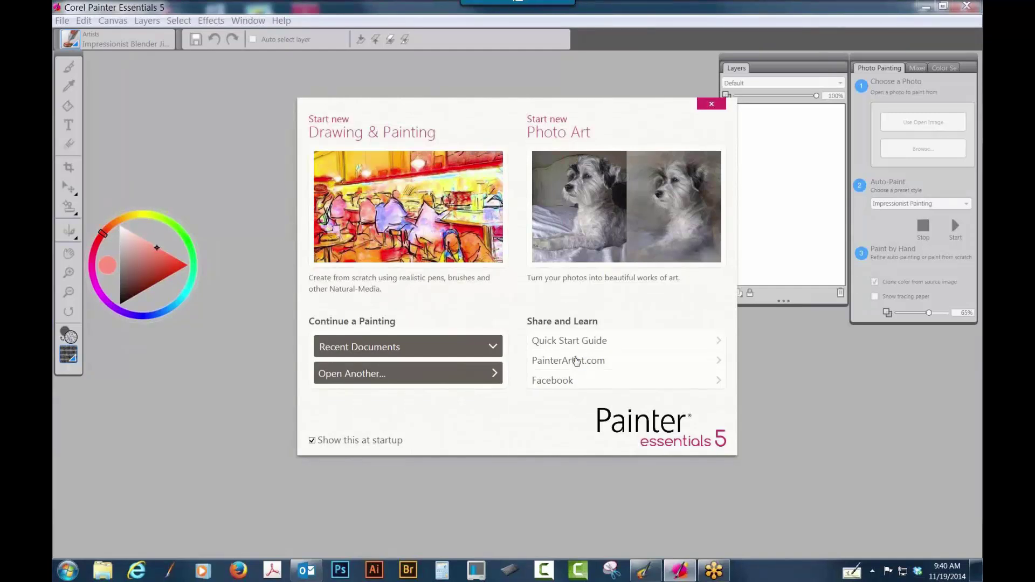
{"action": "left_click", "coordinate": [561, 381]}
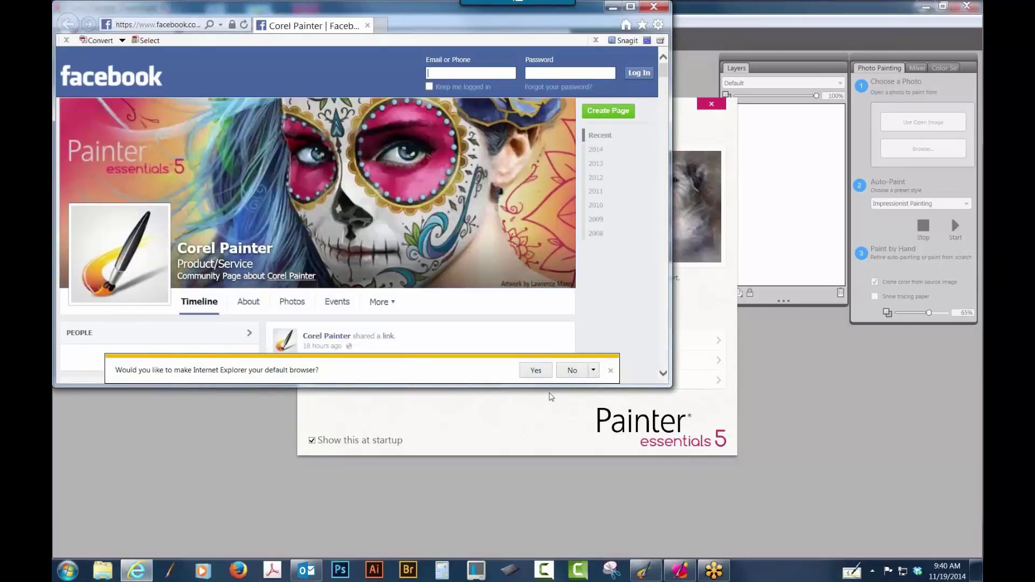
{"action": "left_click", "coordinate": [654, 6]}
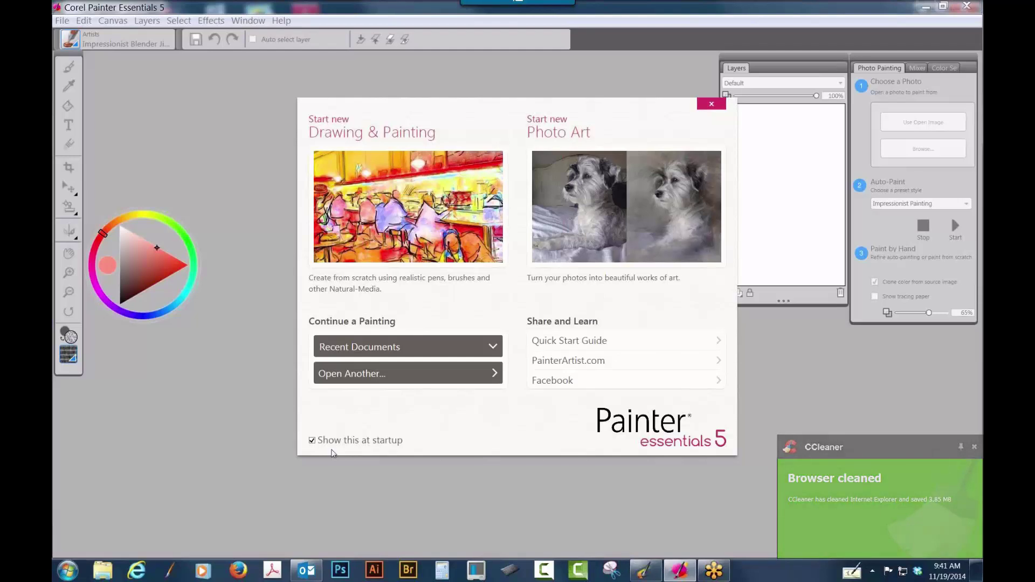
Step: Create a new drawing from the 7x10.5.rif document template, then centre and enlarge its window around the canvas
{"action": "left_click", "coordinate": [429, 224]}
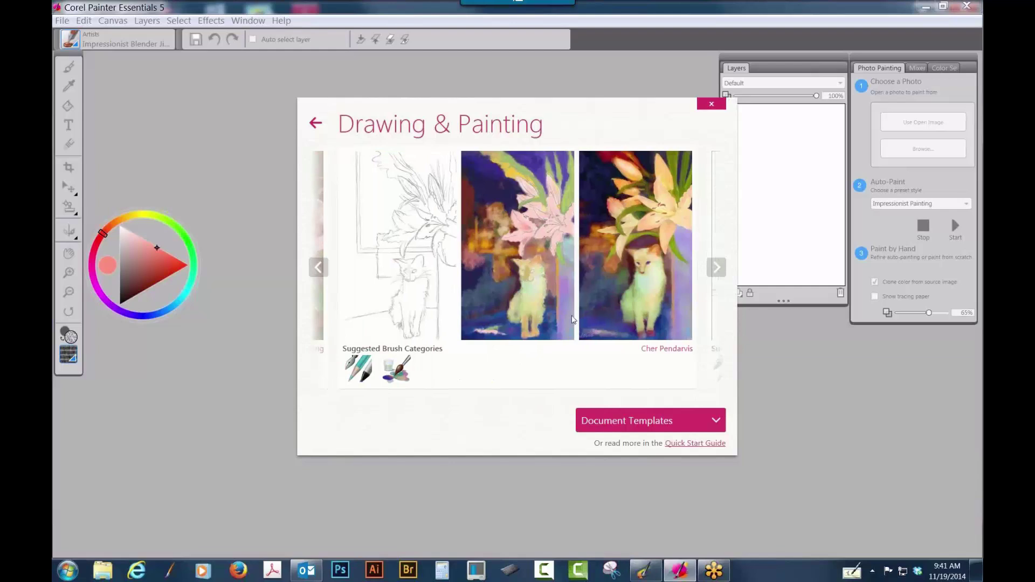
{"action": "left_click", "coordinate": [717, 423]}
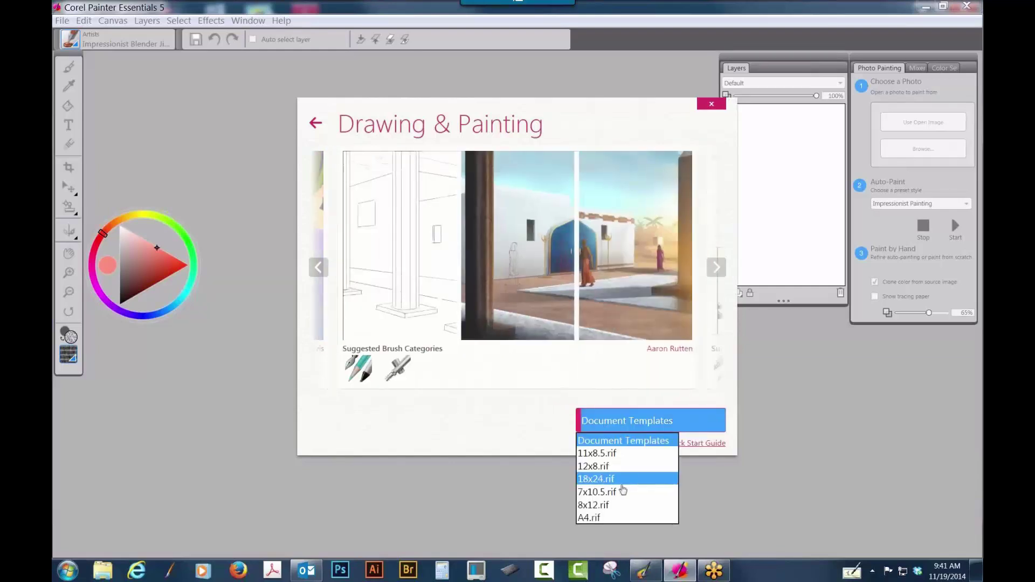
{"action": "left_click", "coordinate": [623, 491]}
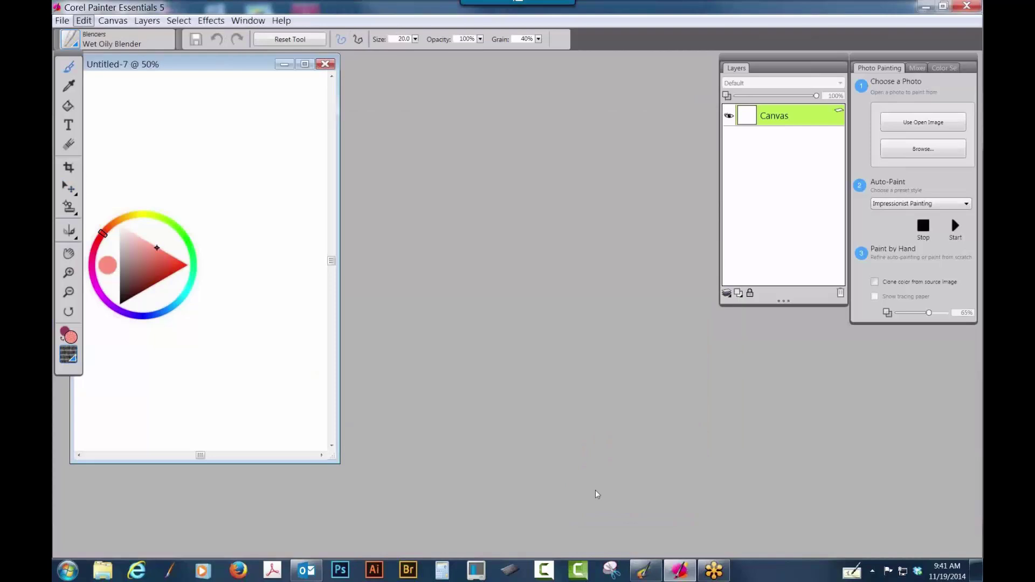
{"action": "left_click_drag", "start_coordinate": [239, 68], "coordinate": [467, 68]}
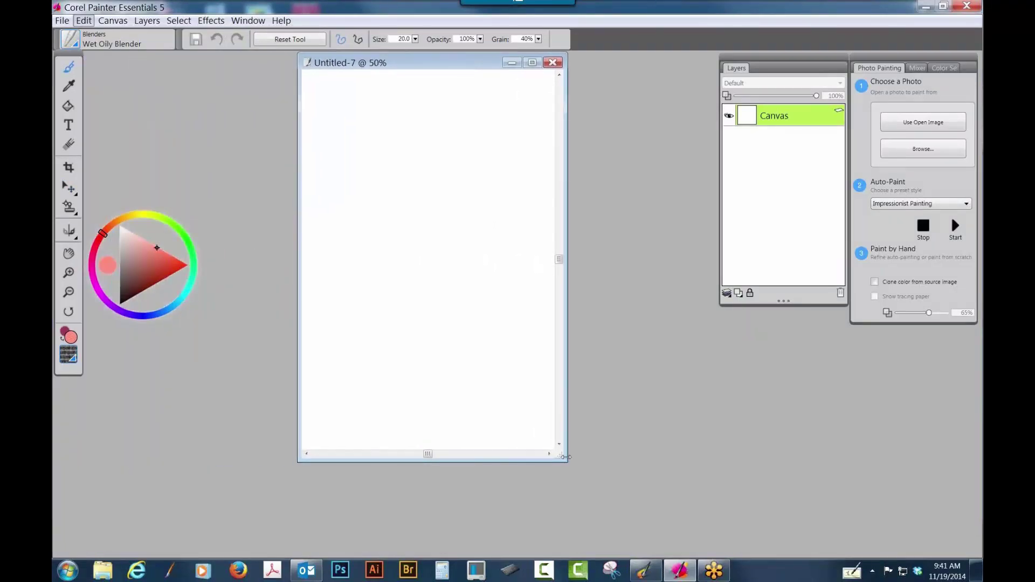
{"action": "left_click_drag", "start_coordinate": [566, 460], "coordinate": [617, 492]}
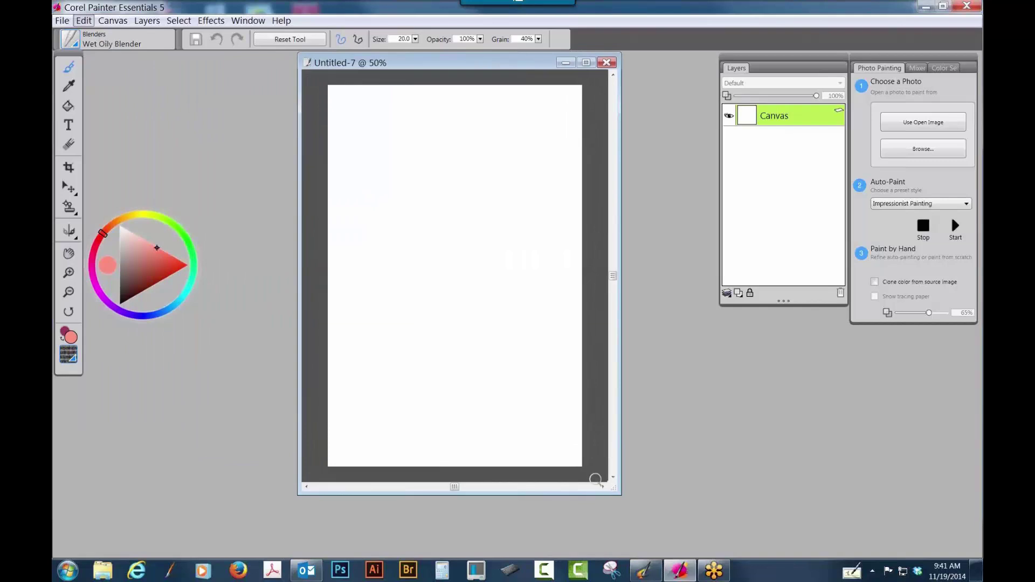
Step: Choose a wavy paper texture and set up the Thick and Thin Pencil with a medium grey colour
{"action": "left_click", "coordinate": [74, 357]}
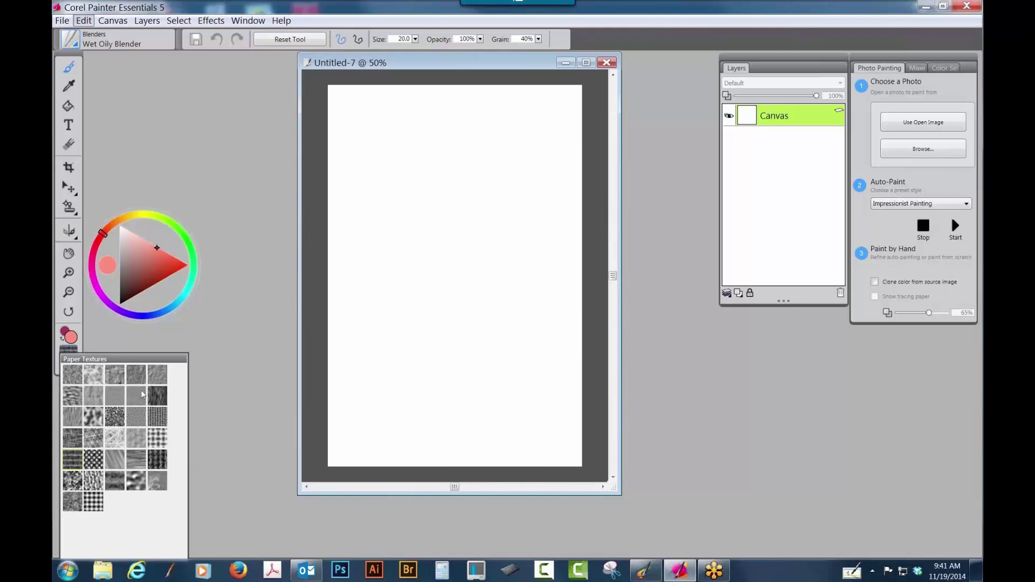
{"action": "left_click", "coordinate": [77, 399]}
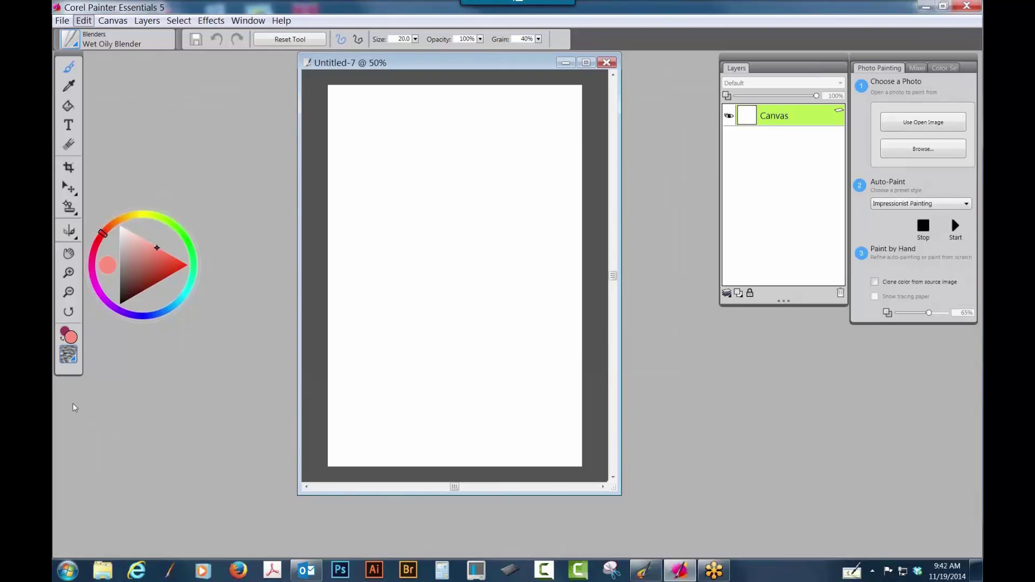
{"action": "left_click", "coordinate": [76, 44]}
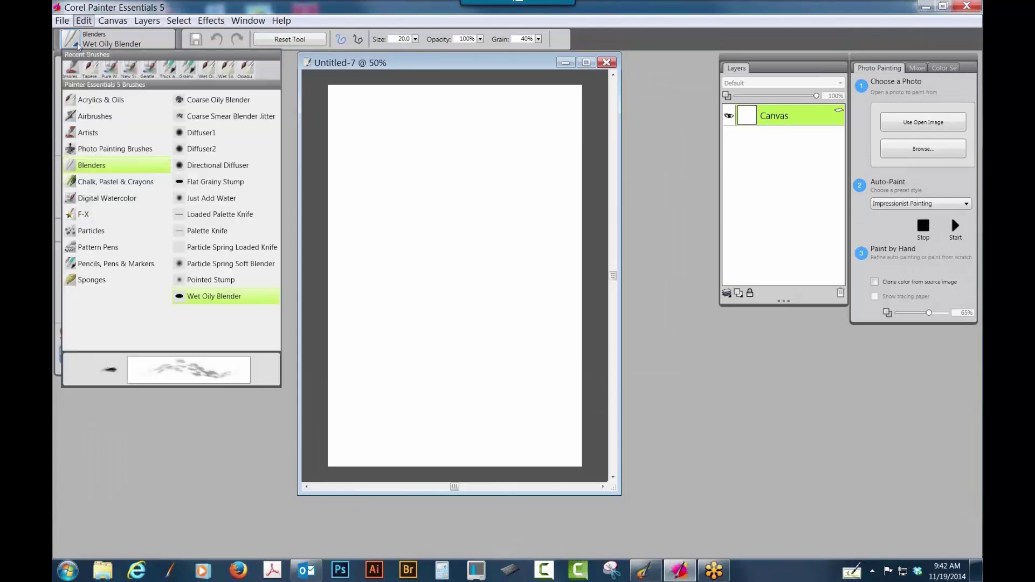
{"action": "left_click", "coordinate": [113, 263]}
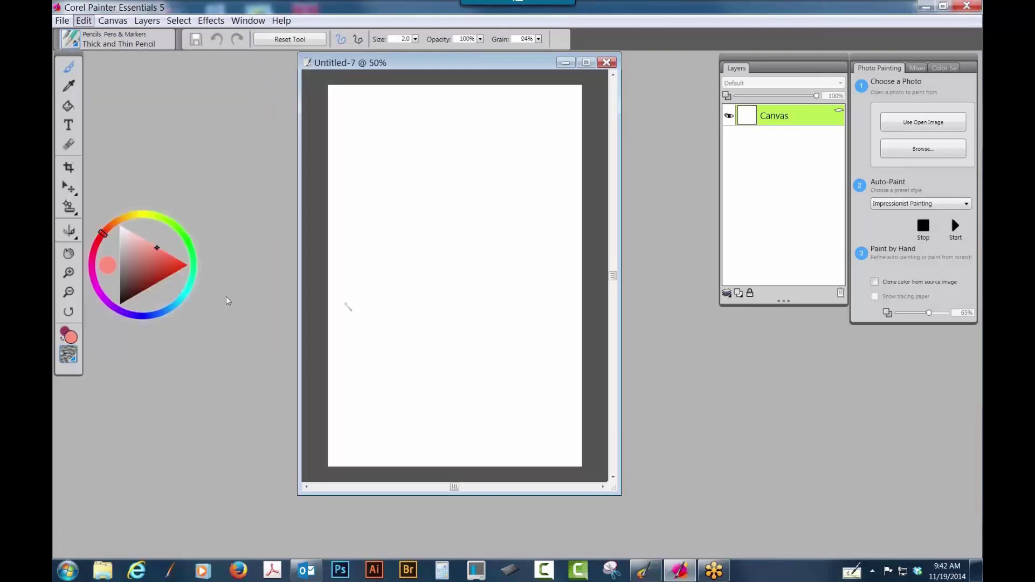
{"action": "left_click", "coordinate": [116, 256]}
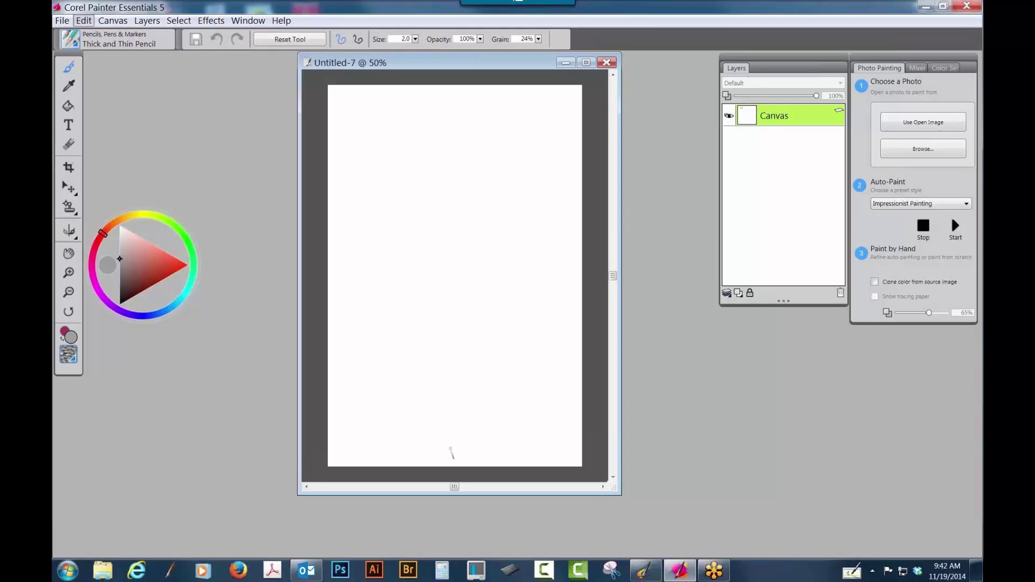
{"action": "mouse_move", "coordinate": [417, 409]}
{"action": "left_mouse_down"}
{"action": "mouse_move", "coordinate": [415, 354]}
{"action": "mouse_move", "coordinate": [490, 160]}
{"action": "left_mouse_up"}
{"action": "left_click_drag", "start_coordinate": [482, 437], "coordinate": [400, 218]}
{"action": "key", "text": "ctrl+z"}
{"action": "key", "text": "ctrl+z"}
{"action": "left_click_drag", "start_coordinate": [441, 456], "coordinate": [458, 296]}
{"action": "key", "text": "ctrl+z"}
Step: Sketch five long, curved stems that cross near the canvas's lower centre and fan out upward and sideways
{"action": "left_click_drag", "start_coordinate": [441, 447], "coordinate": [458, 289]}
{"action": "left_click_drag", "start_coordinate": [471, 254], "coordinate": [486, 218]}
{"action": "left_click_drag", "start_coordinate": [472, 447], "coordinate": [406, 190]}
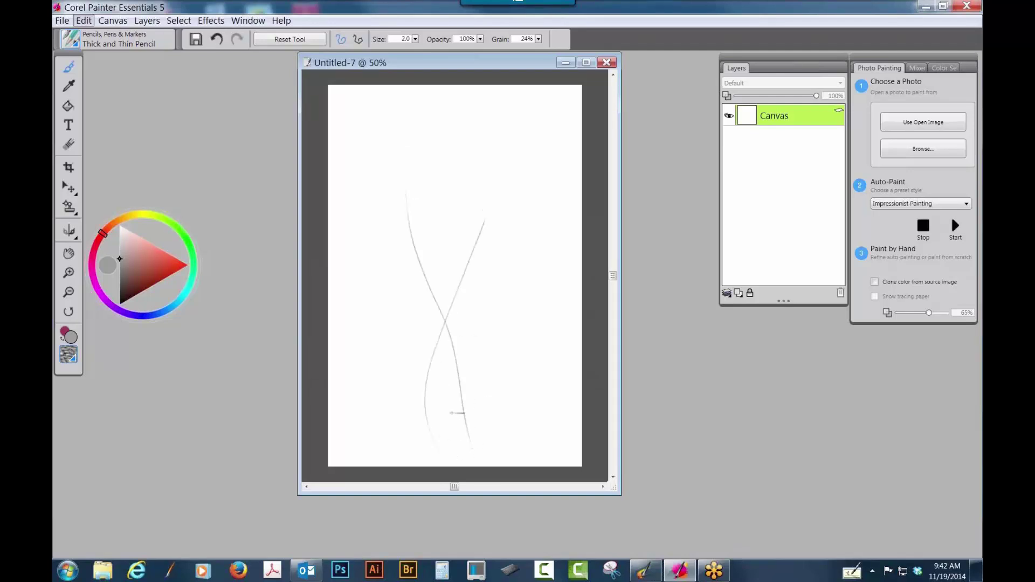
{"action": "left_click_drag", "start_coordinate": [442, 436], "coordinate": [452, 225]}
{"action": "key", "text": "ctrl+z"}
{"action": "mouse_move", "coordinate": [399, 458]}
{"action": "left_mouse_down"}
{"action": "mouse_move", "coordinate": [440, 378]}
{"action": "mouse_move", "coordinate": [548, 241]}
{"action": "left_mouse_up"}
{"action": "mouse_move", "coordinate": [453, 416]}
{"action": "left_mouse_down"}
{"action": "mouse_move", "coordinate": [405, 350]}
{"action": "mouse_move", "coordinate": [386, 279]}
{"action": "left_mouse_up"}
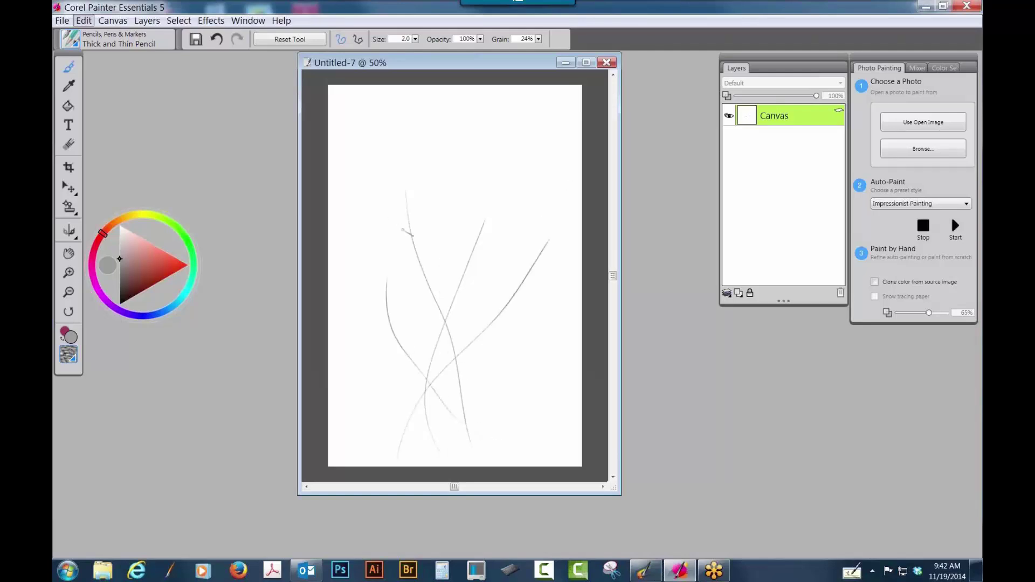
{"action": "key", "text": "ctrl+z"}
{"action": "left_click_drag", "start_coordinate": [497, 428], "coordinate": [418, 332]}
{"action": "mouse_move", "coordinate": [451, 438]}
{"action": "left_mouse_down"}
{"action": "mouse_move", "coordinate": [443, 401]}
{"action": "mouse_move", "coordinate": [462, 223]}
{"action": "mouse_move", "coordinate": [478, 167]}
{"action": "left_mouse_up"}
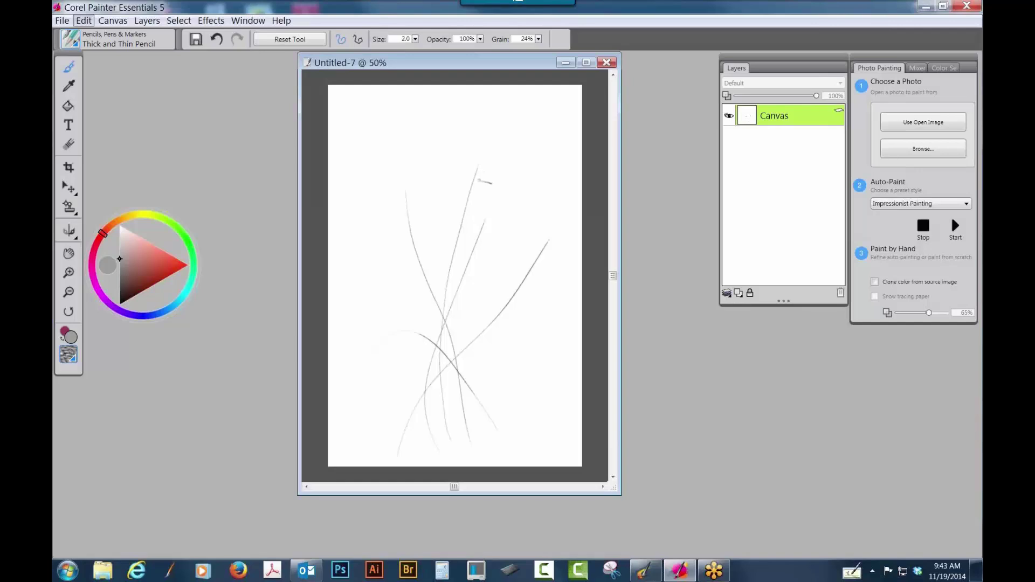
Step: Try dark, scribbled test strokes with the Thick and Thin Pencil in the empty area beside the stems
{"action": "left_click", "coordinate": [79, 47]}
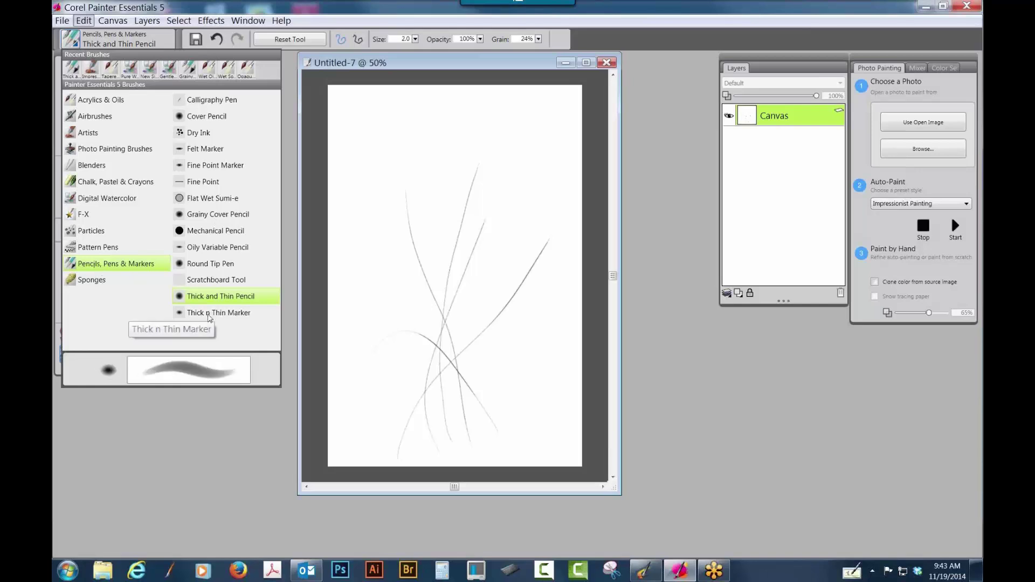
{"action": "left_click", "coordinate": [234, 295]}
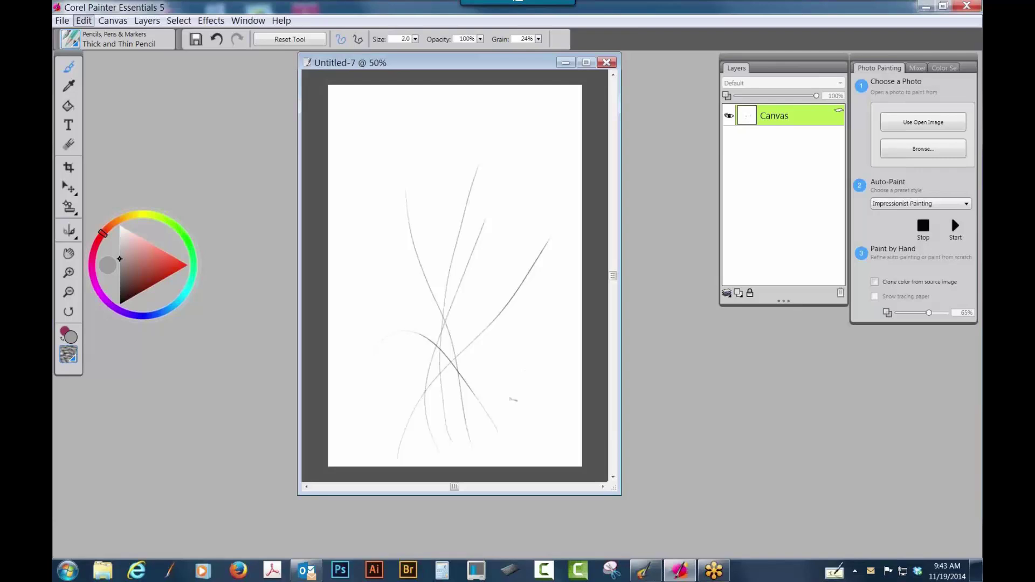
{"action": "mouse_move", "coordinate": [524, 416]}
{"action": "left_mouse_down"}
{"action": "mouse_move", "coordinate": [530, 387]}
{"action": "mouse_move", "coordinate": [525, 408]}
{"action": "left_mouse_up"}
{"action": "mouse_move", "coordinate": [542, 364]}
{"action": "left_mouse_down"}
{"action": "mouse_move", "coordinate": [511, 386]}
{"action": "mouse_move", "coordinate": [547, 359]}
{"action": "mouse_move", "coordinate": [508, 383]}
{"action": "mouse_move", "coordinate": [543, 358]}
{"action": "mouse_move", "coordinate": [520, 370]}
{"action": "mouse_move", "coordinate": [539, 361]}
{"action": "mouse_move", "coordinate": [532, 389]}
{"action": "mouse_move", "coordinate": [545, 361]}
{"action": "mouse_move", "coordinate": [530, 374]}
{"action": "mouse_move", "coordinate": [535, 379]}
{"action": "left_mouse_up"}
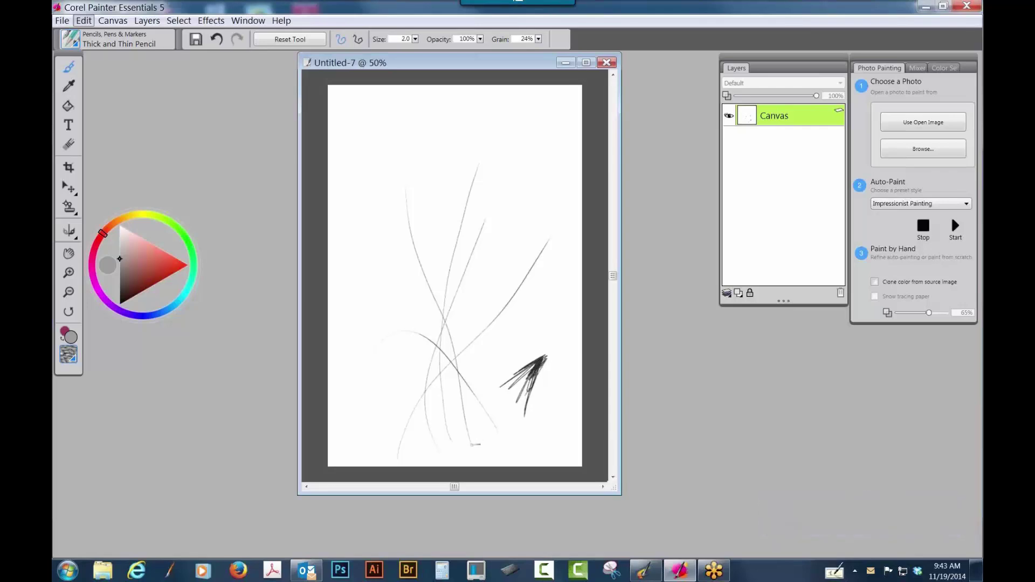
{"action": "key", "text": "ctrl+z"}
{"action": "mouse_move", "coordinate": [507, 399]}
{"action": "left_mouse_down"}
{"action": "mouse_move", "coordinate": [541, 303]}
{"action": "mouse_move", "coordinate": [526, 378]}
{"action": "mouse_move", "coordinate": [532, 437]}
{"action": "mouse_move", "coordinate": [539, 310]}
{"action": "left_mouse_up"}
{"action": "key", "text": "ctrl+z"}
{"action": "key", "text": "ctrl+z"}
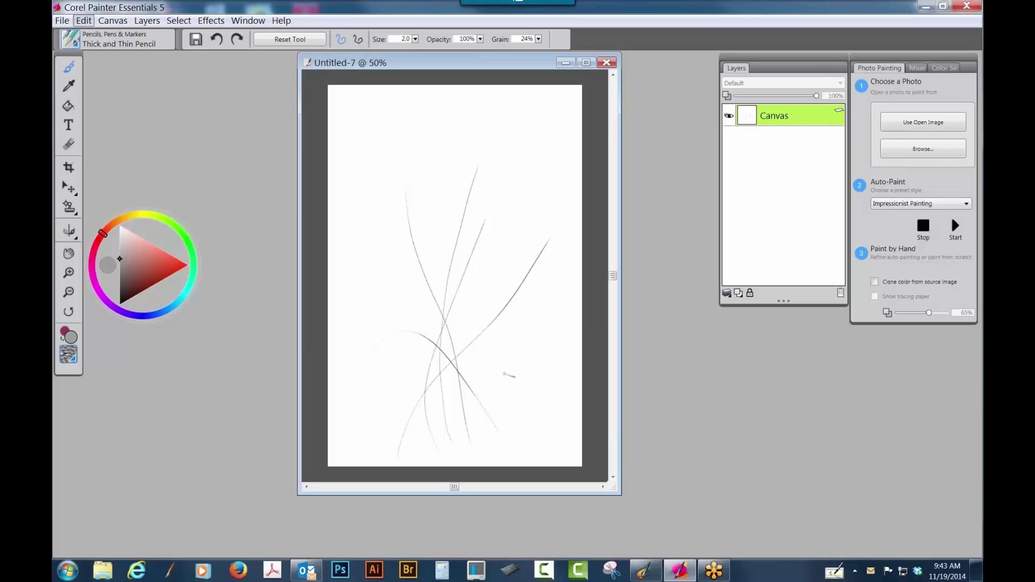
{"action": "mouse_move", "coordinate": [475, 172]}
{"action": "left_mouse_down"}
{"action": "mouse_move", "coordinate": [495, 166]}
{"action": "mouse_move", "coordinate": [467, 154]}
{"action": "mouse_move", "coordinate": [491, 152]}
{"action": "mouse_move", "coordinate": [492, 171]}
{"action": "mouse_move", "coordinate": [509, 174]}
{"action": "left_mouse_up"}
{"action": "key", "text": "ctrl+z"}
{"action": "key", "text": "ctrl+z"}
{"action": "key", "text": "ctrl+z"}
{"action": "key", "text": "ctrl+z"}
{"action": "left_click_drag", "start_coordinate": [481, 164], "coordinate": [497, 113]}
{"action": "key", "text": "ctrl+z"}
Step: Sketch a closed rosebud with small sepals at the tip of the tallest stem
{"action": "mouse_move", "coordinate": [480, 157]}
{"action": "left_mouse_down"}
{"action": "mouse_move", "coordinate": [475, 130]}
{"action": "mouse_move", "coordinate": [510, 156]}
{"action": "left_mouse_up"}
{"action": "mouse_move", "coordinate": [494, 113]}
{"action": "left_mouse_down"}
{"action": "mouse_move", "coordinate": [503, 149]}
{"action": "mouse_move", "coordinate": [490, 111]}
{"action": "mouse_move", "coordinate": [464, 133]}
{"action": "mouse_move", "coordinate": [474, 165]}
{"action": "left_mouse_up"}
{"action": "left_click_drag", "start_coordinate": [498, 114], "coordinate": [506, 132]}
Step: Sketch a large open rose with a spiral centre and layered outer petals below the rosebud
{"action": "mouse_move", "coordinate": [501, 185]}
{"action": "left_mouse_down"}
{"action": "mouse_move", "coordinate": [485, 186]}
{"action": "mouse_move", "coordinate": [493, 222]}
{"action": "mouse_move", "coordinate": [508, 222]}
{"action": "mouse_move", "coordinate": [498, 218]}
{"action": "mouse_move", "coordinate": [492, 233]}
{"action": "mouse_move", "coordinate": [501, 218]}
{"action": "mouse_move", "coordinate": [488, 205]}
{"action": "mouse_move", "coordinate": [505, 216]}
{"action": "mouse_move", "coordinate": [502, 243]}
{"action": "mouse_move", "coordinate": [520, 253]}
{"action": "left_mouse_up"}
{"action": "key", "text": "ctrl+z"}
{"action": "mouse_move", "coordinate": [512, 216]}
{"action": "left_mouse_down"}
{"action": "mouse_move", "coordinate": [493, 249]}
{"action": "mouse_move", "coordinate": [458, 235]}
{"action": "left_mouse_up"}
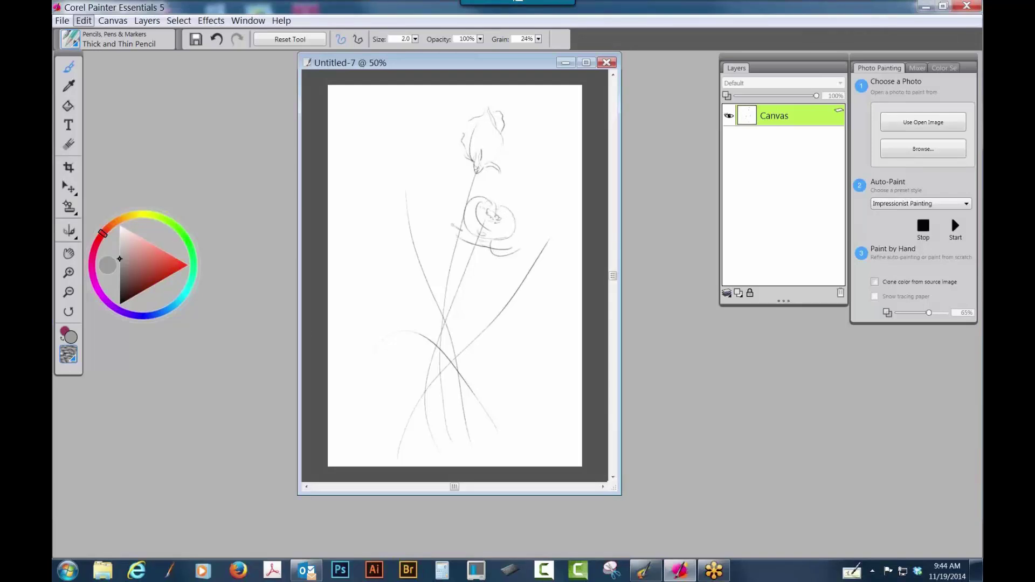
{"action": "mouse_move", "coordinate": [477, 189]}
{"action": "left_mouse_down"}
{"action": "mouse_move", "coordinate": [464, 205]}
{"action": "mouse_move", "coordinate": [446, 226]}
{"action": "mouse_move", "coordinate": [466, 253]}
{"action": "mouse_move", "coordinate": [504, 265]}
{"action": "left_mouse_up"}
{"action": "mouse_move", "coordinate": [505, 229]}
{"action": "left_mouse_down"}
{"action": "mouse_move", "coordinate": [524, 252]}
{"action": "mouse_move", "coordinate": [511, 265]}
{"action": "mouse_move", "coordinate": [458, 251]}
{"action": "mouse_move", "coordinate": [450, 181]}
{"action": "mouse_move", "coordinate": [429, 226]}
{"action": "mouse_move", "coordinate": [436, 251]}
{"action": "mouse_move", "coordinate": [516, 259]}
{"action": "mouse_move", "coordinate": [506, 263]}
{"action": "mouse_move", "coordinate": [517, 245]}
{"action": "mouse_move", "coordinate": [493, 269]}
{"action": "left_mouse_up"}
{"action": "left_click_drag", "start_coordinate": [463, 273], "coordinate": [472, 281]}
{"action": "left_click_drag", "start_coordinate": [357, 365], "coordinate": [369, 372]}
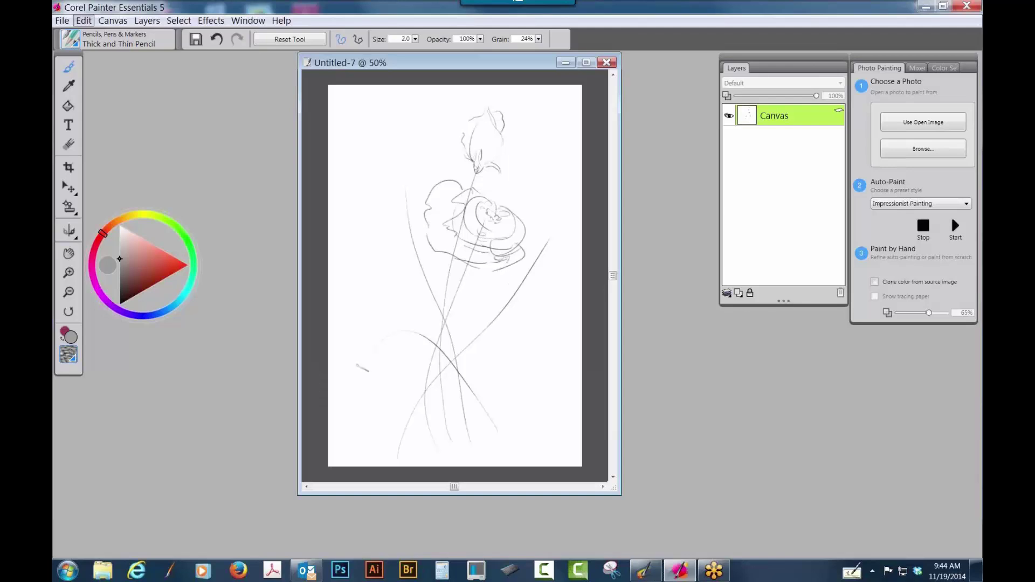
{"action": "key", "text": "ctrl+z"}
{"action": "left_click_drag", "start_coordinate": [461, 269], "coordinate": [498, 277]}
Step: Sketch a second open rose with a small dark centre and ruffled petals at the end of the low drooping stem
{"action": "mouse_move", "coordinate": [368, 356]}
{"action": "left_mouse_down"}
{"action": "mouse_move", "coordinate": [379, 364]}
{"action": "mouse_move", "coordinate": [389, 343]}
{"action": "mouse_move", "coordinate": [372, 349]}
{"action": "mouse_move", "coordinate": [400, 343]}
{"action": "mouse_move", "coordinate": [388, 388]}
{"action": "left_mouse_up"}
{"action": "mouse_move", "coordinate": [396, 395]}
{"action": "left_mouse_down"}
{"action": "mouse_move", "coordinate": [406, 397]}
{"action": "mouse_move", "coordinate": [373, 392]}
{"action": "left_mouse_up"}
{"action": "mouse_move", "coordinate": [372, 334]}
{"action": "left_mouse_down"}
{"action": "mouse_move", "coordinate": [344, 353]}
{"action": "mouse_move", "coordinate": [373, 315]}
{"action": "mouse_move", "coordinate": [429, 337]}
{"action": "mouse_move", "coordinate": [429, 364]}
{"action": "mouse_move", "coordinate": [397, 392]}
{"action": "mouse_move", "coordinate": [430, 378]}
{"action": "left_mouse_up"}
{"action": "key", "text": "ctrl+z"}
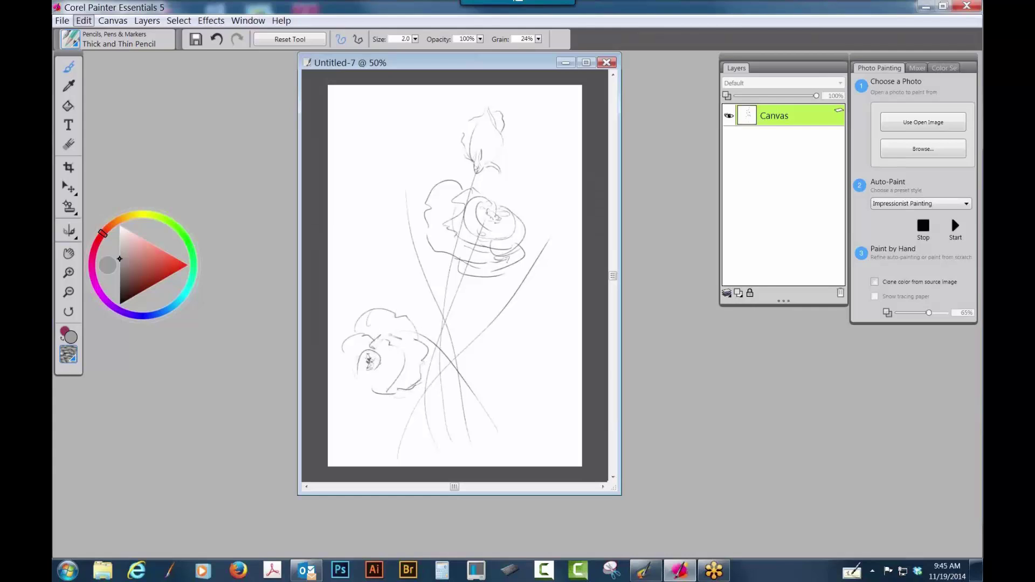
{"action": "left_click_drag", "start_coordinate": [382, 350], "coordinate": [369, 391]}
{"action": "mouse_move", "coordinate": [408, 319]}
{"action": "left_mouse_down"}
{"action": "mouse_move", "coordinate": [438, 334]}
{"action": "mouse_move", "coordinate": [438, 389]}
{"action": "mouse_move", "coordinate": [415, 394]}
{"action": "mouse_move", "coordinate": [394, 379]}
{"action": "mouse_move", "coordinate": [402, 305]}
{"action": "mouse_move", "coordinate": [392, 297]}
{"action": "mouse_move", "coordinate": [368, 319]}
{"action": "mouse_move", "coordinate": [353, 314]}
{"action": "mouse_move", "coordinate": [341, 340]}
{"action": "left_mouse_up"}
{"action": "mouse_move", "coordinate": [413, 305]}
{"action": "left_mouse_down"}
{"action": "mouse_move", "coordinate": [444, 328]}
{"action": "mouse_move", "coordinate": [433, 352]}
{"action": "left_mouse_up"}
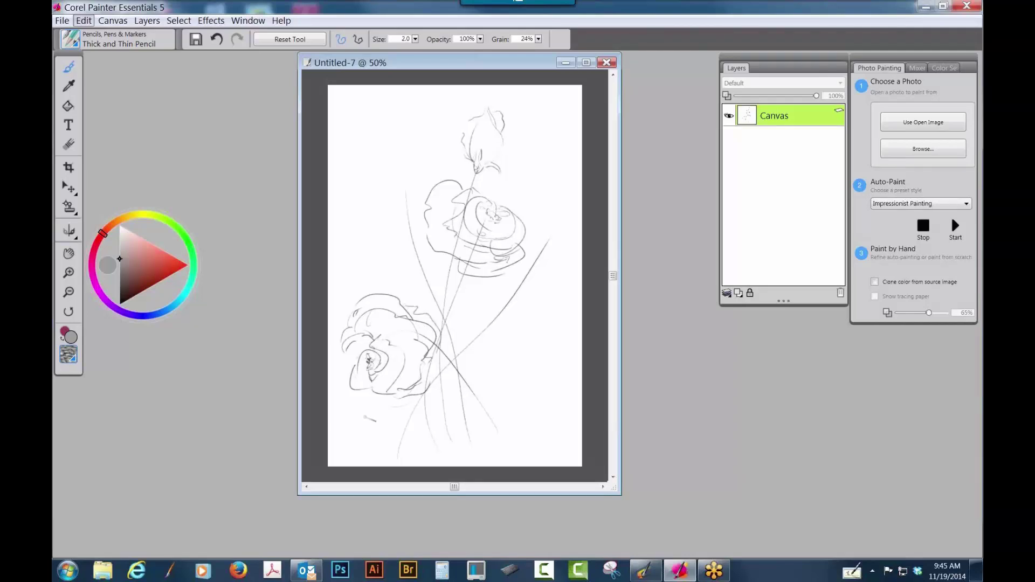
Step: Sketch a pointed leaf at the tip of the far-right stem and a drooping side leaf just beneath it
{"action": "mouse_move", "coordinate": [545, 240]}
{"action": "left_mouse_down"}
{"action": "mouse_move", "coordinate": [561, 191]}
{"action": "mouse_move", "coordinate": [570, 205]}
{"action": "mouse_move", "coordinate": [547, 237]}
{"action": "mouse_move", "coordinate": [564, 207]}
{"action": "left_mouse_up"}
{"action": "left_click_drag", "start_coordinate": [538, 257], "coordinate": [575, 291]}
{"action": "key", "text": "ctrl+z"}
{"action": "left_click_drag", "start_coordinate": [538, 263], "coordinate": [564, 309]}
{"action": "key", "text": "ctrl+z"}
{"action": "key", "text": "ctrl+z"}
{"action": "mouse_move", "coordinate": [537, 266]}
{"action": "left_mouse_down"}
{"action": "mouse_move", "coordinate": [576, 326]}
{"action": "mouse_move", "coordinate": [548, 273]}
{"action": "mouse_move", "coordinate": [565, 318]}
{"action": "left_mouse_up"}
{"action": "key", "text": "ctrl+z"}
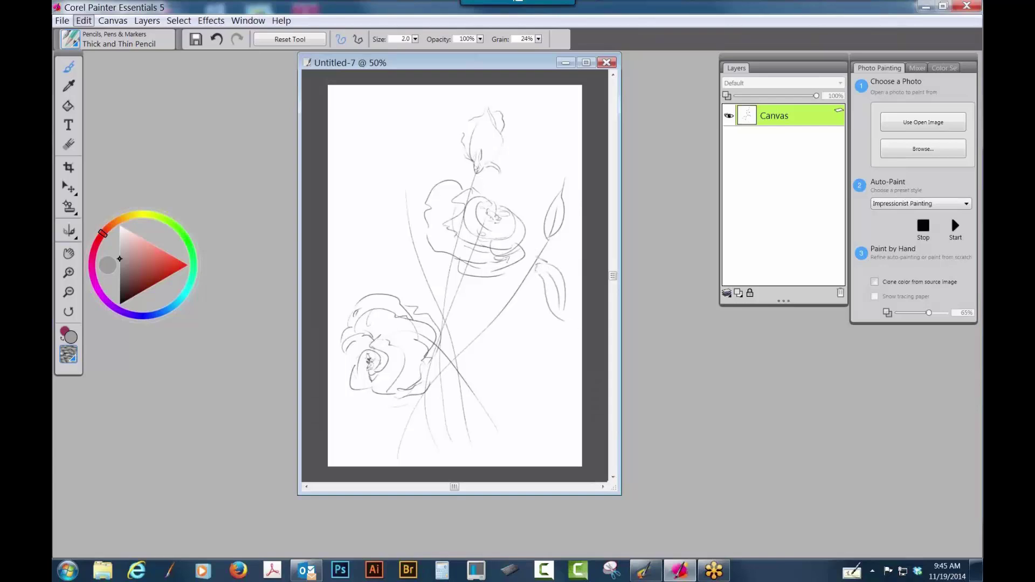
Step: Add a hanging leaf farther down the far-right stem and another reaching inward beneath the upper open rose
{"action": "key", "text": "ctrl+z"}
{"action": "mouse_move", "coordinate": [513, 263]}
{"action": "left_mouse_down"}
{"action": "mouse_move", "coordinate": [539, 268]}
{"action": "mouse_move", "coordinate": [539, 343]}
{"action": "left_mouse_up"}
{"action": "key", "text": "ctrl+z"}
{"action": "key", "text": "ctrl+z"}
{"action": "left_click_drag", "start_coordinate": [523, 294], "coordinate": [536, 338]}
{"action": "mouse_move", "coordinate": [512, 298]}
{"action": "left_mouse_down"}
{"action": "mouse_move", "coordinate": [477, 286]}
{"action": "mouse_move", "coordinate": [452, 310]}
{"action": "left_mouse_up"}
{"action": "mouse_move", "coordinate": [482, 284]}
{"action": "left_mouse_down"}
{"action": "mouse_move", "coordinate": [447, 314]}
{"action": "mouse_move", "coordinate": [474, 306]}
{"action": "left_mouse_up"}
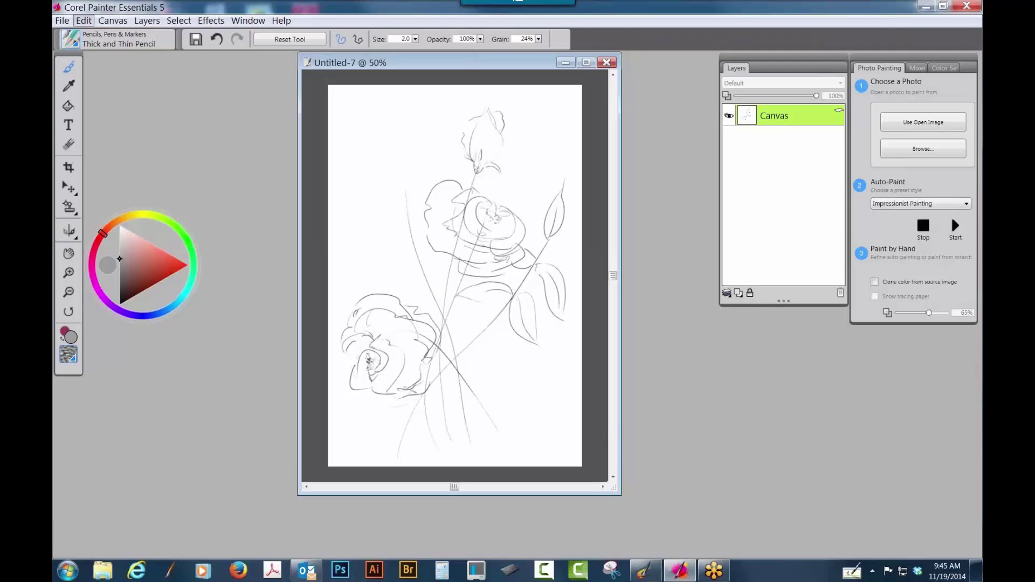
Step: Sketch an upright pointed leaf at the tip of the far-left stem and side leaves branching along its upper part
{"action": "left_click_drag", "start_coordinate": [401, 176], "coordinate": [380, 108]}
{"action": "key", "text": "ctrl+z"}
{"action": "mouse_move", "coordinate": [405, 182]}
{"action": "left_mouse_down"}
{"action": "mouse_move", "coordinate": [394, 127]}
{"action": "mouse_move", "coordinate": [409, 158]}
{"action": "mouse_move", "coordinate": [405, 186]}
{"action": "mouse_move", "coordinate": [358, 212]}
{"action": "mouse_move", "coordinate": [373, 209]}
{"action": "mouse_move", "coordinate": [388, 203]}
{"action": "mouse_move", "coordinate": [366, 210]}
{"action": "left_mouse_up"}
{"action": "key", "text": "ctrl+z"}
{"action": "key", "text": "ctrl+z"}
{"action": "mouse_move", "coordinate": [423, 177]}
{"action": "left_mouse_down"}
{"action": "mouse_move", "coordinate": [434, 188]}
{"action": "mouse_move", "coordinate": [456, 165]}
{"action": "left_mouse_up"}
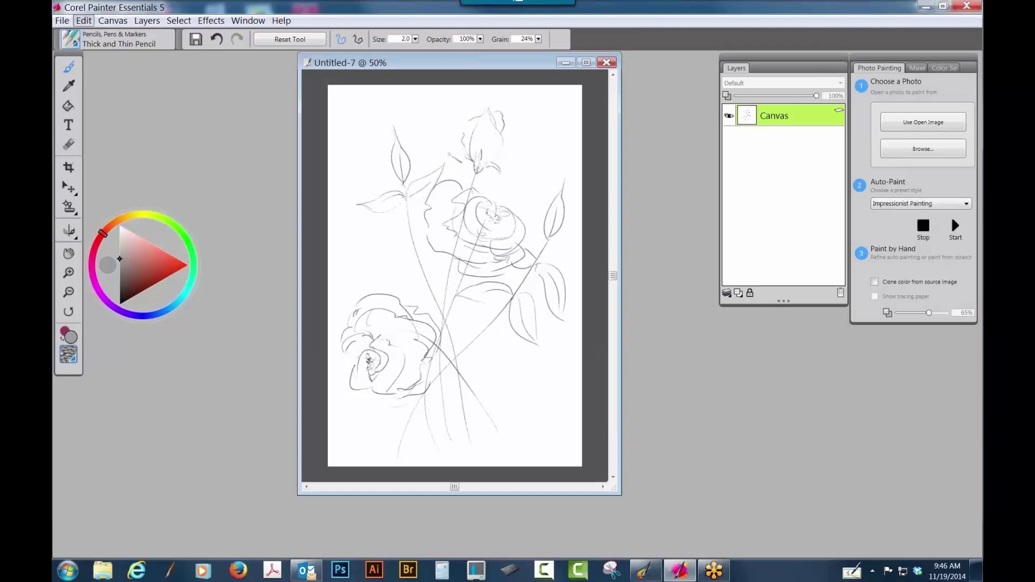
{"action": "key", "text": "ctrl+z"}
{"action": "mouse_move", "coordinate": [388, 222]}
{"action": "left_mouse_down"}
{"action": "mouse_move", "coordinate": [359, 242]}
{"action": "mouse_move", "coordinate": [394, 250]}
{"action": "mouse_move", "coordinate": [406, 222]}
{"action": "mouse_move", "coordinate": [438, 218]}
{"action": "left_mouse_up"}
Step: Switch to the New Simple Water digital watercolor brush and choose a bright yellow, moving the colour wheel nearer the canvas
{"action": "left_click", "coordinate": [79, 45]}
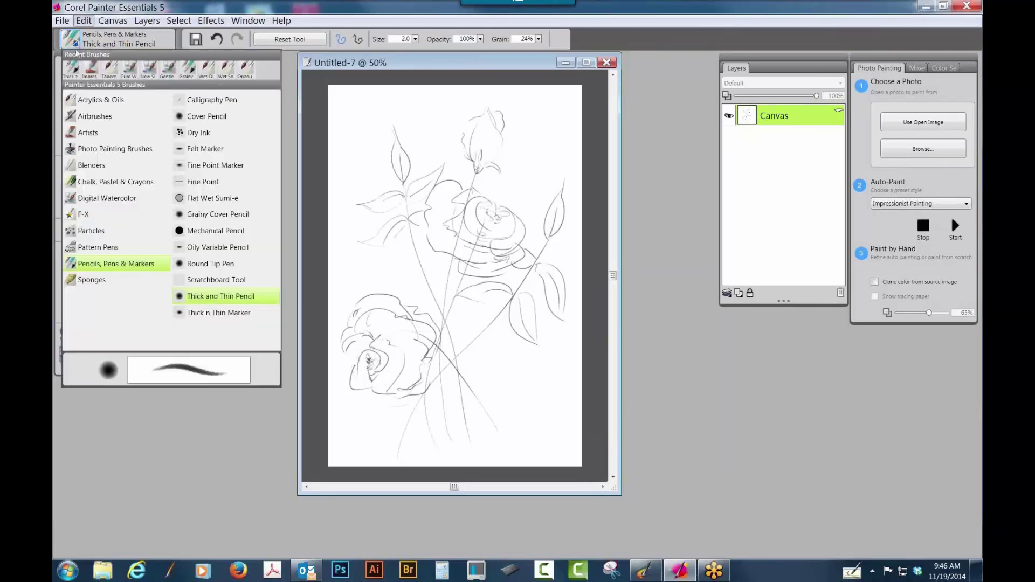
{"action": "left_click", "coordinate": [101, 198]}
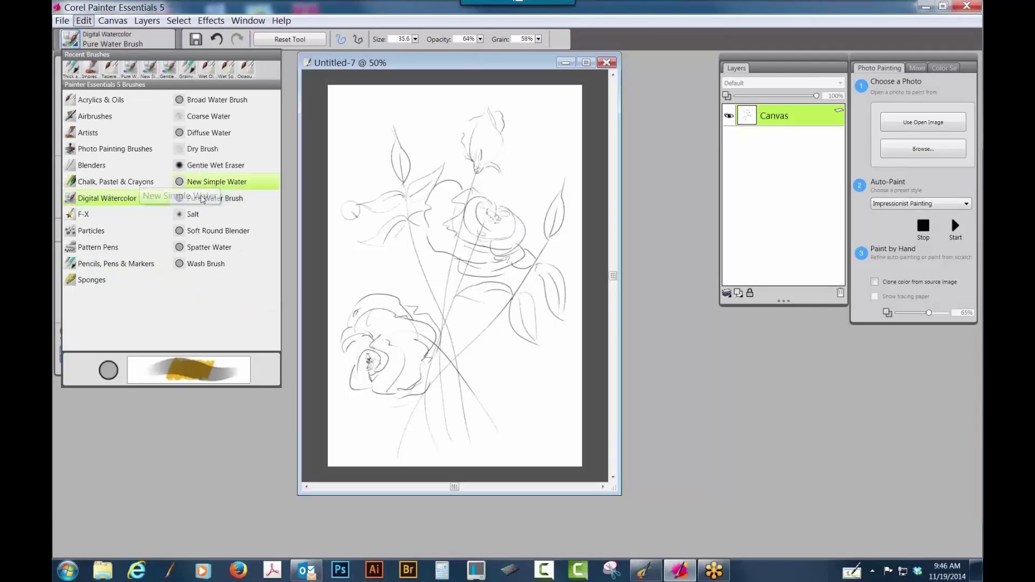
{"action": "left_click", "coordinate": [215, 183]}
{"action": "left_click_drag", "start_coordinate": [175, 238], "coordinate": [233, 274]}
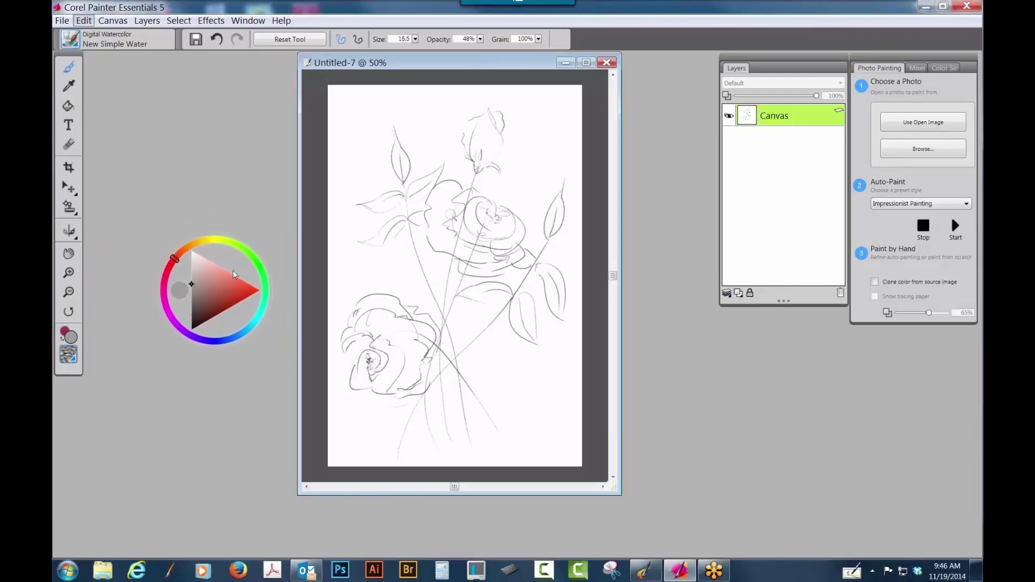
{"action": "left_click", "coordinate": [215, 240]}
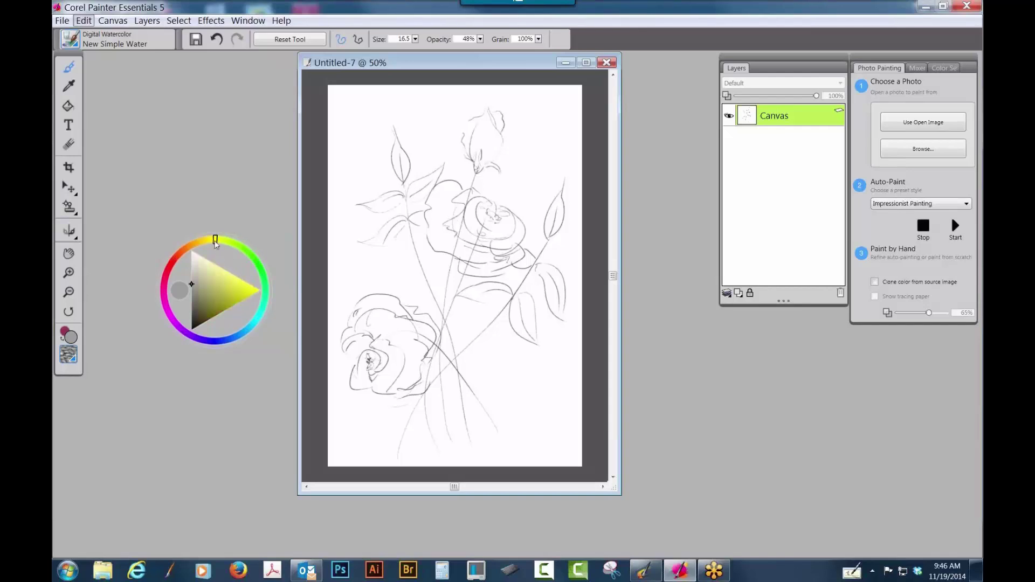
{"action": "left_click_drag", "start_coordinate": [239, 295], "coordinate": [241, 284]}
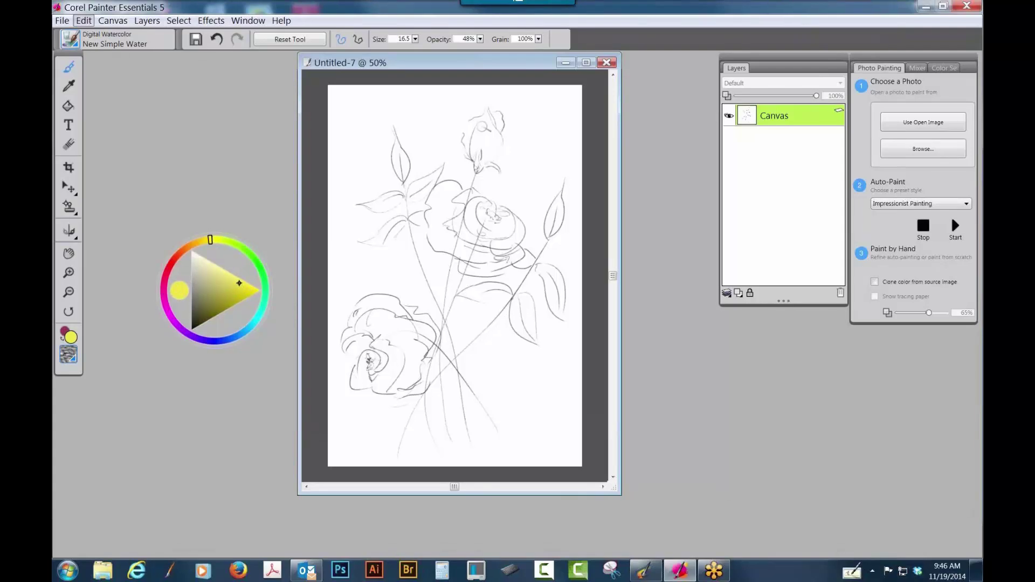
Step: Paint the rosebud's petals with bright yellow watercolor, keeping the colour wheel clear of the drawing
{"action": "mouse_move", "coordinate": [478, 158]}
{"action": "left_mouse_down"}
{"action": "mouse_move", "coordinate": [481, 120]}
{"action": "mouse_move", "coordinate": [474, 147]}
{"action": "mouse_move", "coordinate": [471, 134]}
{"action": "mouse_move", "coordinate": [485, 123]}
{"action": "mouse_move", "coordinate": [482, 136]}
{"action": "mouse_move", "coordinate": [486, 116]}
{"action": "mouse_move", "coordinate": [486, 157]}
{"action": "mouse_move", "coordinate": [492, 131]}
{"action": "left_mouse_up"}
{"action": "left_click_drag", "start_coordinate": [237, 257], "coordinate": [454, 173]}
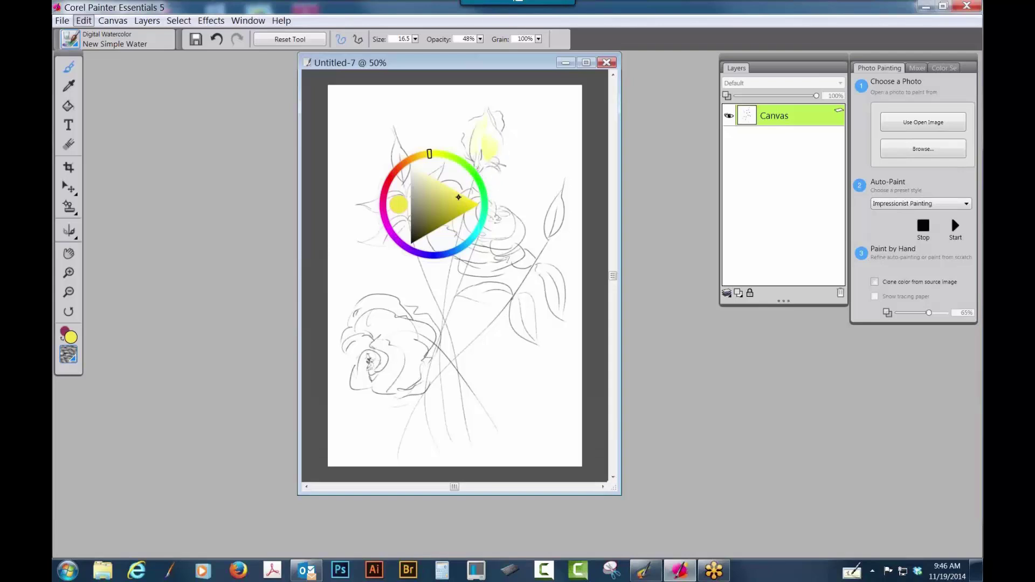
{"action": "left_click_drag", "start_coordinate": [465, 177], "coordinate": [258, 236]}
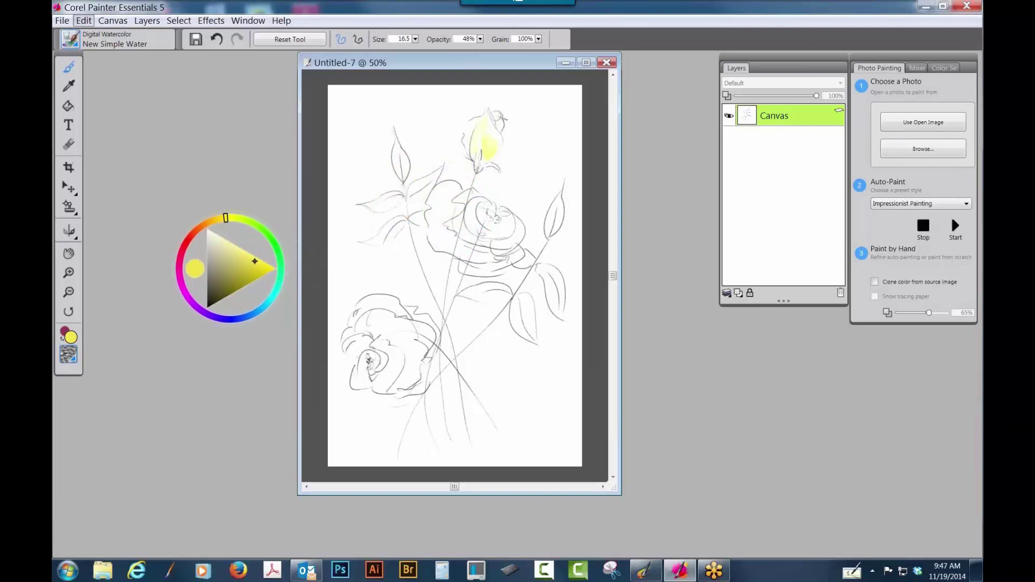
Step: Fill the petals of the upper open rose and the lower-left rose with loose bright yellow strokes
{"action": "mouse_move", "coordinate": [491, 215]}
{"action": "left_mouse_down"}
{"action": "mouse_move", "coordinate": [501, 222]}
{"action": "mouse_move", "coordinate": [466, 222]}
{"action": "mouse_move", "coordinate": [476, 205]}
{"action": "mouse_move", "coordinate": [460, 215]}
{"action": "mouse_move", "coordinate": [522, 259]}
{"action": "mouse_move", "coordinate": [468, 257]}
{"action": "mouse_move", "coordinate": [448, 237]}
{"action": "left_mouse_up"}
{"action": "mouse_move", "coordinate": [448, 188]}
{"action": "left_mouse_down"}
{"action": "mouse_move", "coordinate": [432, 205]}
{"action": "mouse_move", "coordinate": [450, 192]}
{"action": "mouse_move", "coordinate": [442, 196]}
{"action": "mouse_move", "coordinate": [460, 208]}
{"action": "mouse_move", "coordinate": [440, 197]}
{"action": "mouse_move", "coordinate": [431, 229]}
{"action": "left_mouse_up"}
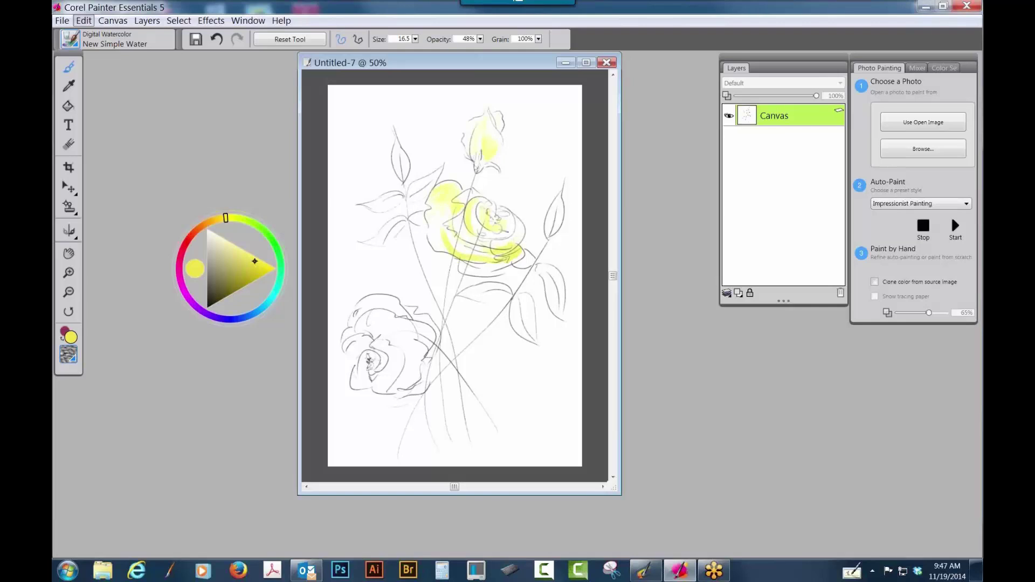
{"action": "mouse_move", "coordinate": [509, 223]}
{"action": "left_mouse_down"}
{"action": "mouse_move", "coordinate": [491, 228]}
{"action": "mouse_move", "coordinate": [501, 196]}
{"action": "mouse_move", "coordinate": [464, 197]}
{"action": "mouse_move", "coordinate": [459, 226]}
{"action": "left_mouse_up"}
{"action": "mouse_move", "coordinate": [385, 351]}
{"action": "left_mouse_down"}
{"action": "mouse_move", "coordinate": [366, 338]}
{"action": "mouse_move", "coordinate": [353, 345]}
{"action": "mouse_move", "coordinate": [372, 389]}
{"action": "mouse_move", "coordinate": [386, 338]}
{"action": "mouse_move", "coordinate": [402, 359]}
{"action": "mouse_move", "coordinate": [387, 375]}
{"action": "mouse_move", "coordinate": [397, 343]}
{"action": "mouse_move", "coordinate": [402, 373]}
{"action": "mouse_move", "coordinate": [392, 377]}
{"action": "mouse_move", "coordinate": [394, 339]}
{"action": "mouse_move", "coordinate": [360, 332]}
{"action": "mouse_move", "coordinate": [357, 319]}
{"action": "mouse_move", "coordinate": [403, 313]}
{"action": "mouse_move", "coordinate": [421, 343]}
{"action": "mouse_move", "coordinate": [376, 319]}
{"action": "mouse_move", "coordinate": [413, 328]}
{"action": "mouse_move", "coordinate": [409, 345]}
{"action": "mouse_move", "coordinate": [424, 339]}
{"action": "mouse_move", "coordinate": [397, 388]}
{"action": "mouse_move", "coordinate": [431, 387]}
{"action": "mouse_move", "coordinate": [436, 340]}
{"action": "mouse_move", "coordinate": [370, 299]}
{"action": "mouse_move", "coordinate": [350, 329]}
{"action": "mouse_move", "coordinate": [353, 310]}
{"action": "mouse_move", "coordinate": [426, 358]}
{"action": "mouse_move", "coordinate": [434, 337]}
{"action": "left_mouse_up"}
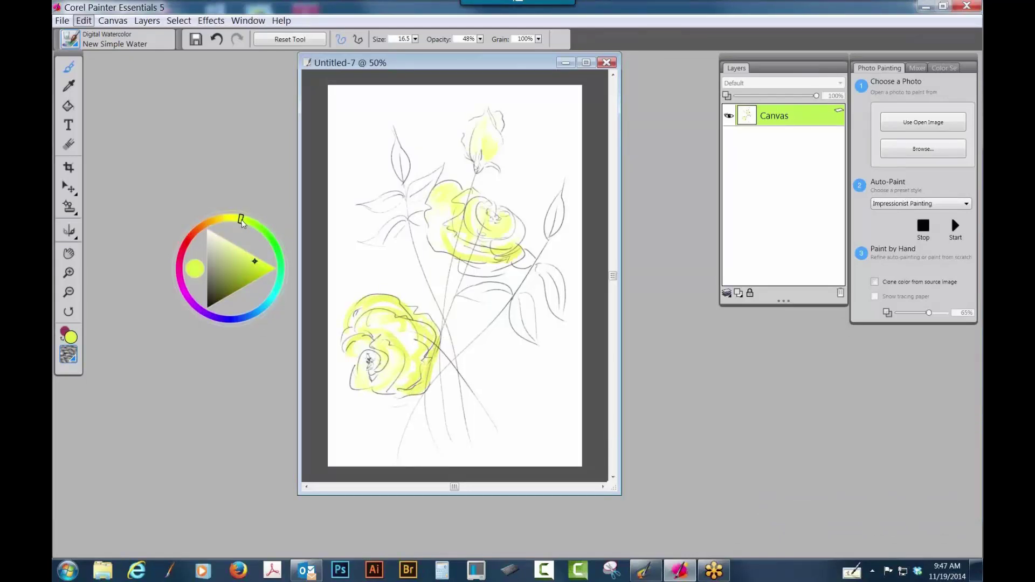
Step: Paint the leaves on both outer stems and the rosebud's sepals with yellow-green
{"action": "left_click_drag", "start_coordinate": [410, 181], "coordinate": [396, 136]}
{"action": "mouse_move", "coordinate": [412, 182]}
{"action": "left_mouse_down"}
{"action": "mouse_move", "coordinate": [421, 192]}
{"action": "mouse_move", "coordinate": [399, 201]}
{"action": "left_mouse_up"}
{"action": "mouse_move", "coordinate": [480, 164]}
{"action": "left_mouse_down"}
{"action": "mouse_move", "coordinate": [460, 174]}
{"action": "mouse_move", "coordinate": [488, 150]}
{"action": "left_mouse_up"}
{"action": "mouse_move", "coordinate": [546, 240]}
{"action": "left_mouse_down"}
{"action": "mouse_move", "coordinate": [559, 203]}
{"action": "mouse_move", "coordinate": [544, 260]}
{"action": "mouse_move", "coordinate": [561, 282]}
{"action": "mouse_move", "coordinate": [528, 263]}
{"action": "mouse_move", "coordinate": [556, 306]}
{"action": "mouse_move", "coordinate": [524, 298]}
{"action": "mouse_move", "coordinate": [537, 335]}
{"action": "left_mouse_up"}
{"action": "left_click_drag", "start_coordinate": [512, 298], "coordinate": [493, 291]}
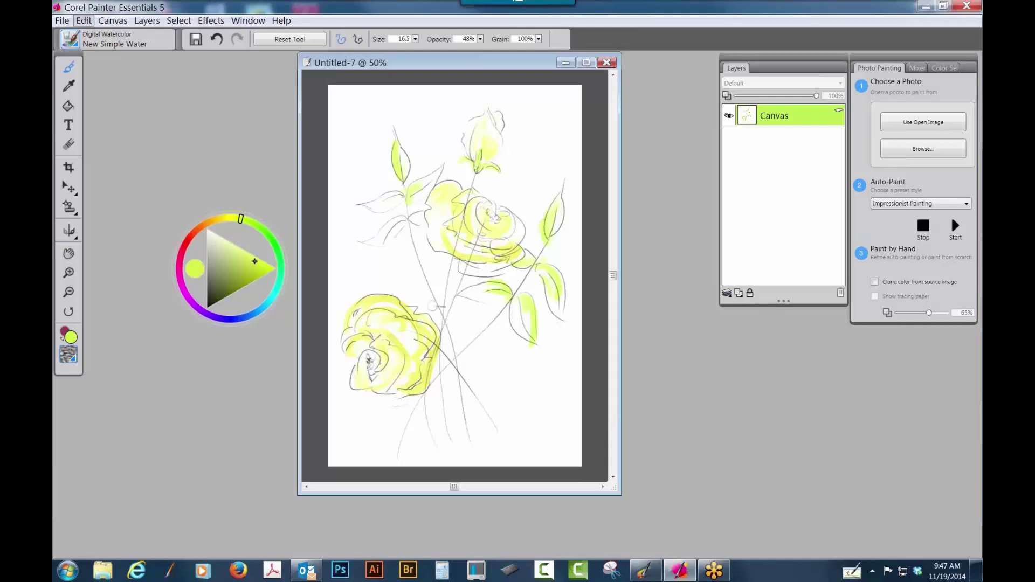
{"action": "mouse_move", "coordinate": [408, 225]}
{"action": "left_mouse_down"}
{"action": "mouse_move", "coordinate": [402, 231]}
{"action": "mouse_move", "coordinate": [398, 210]}
{"action": "mouse_move", "coordinate": [415, 192]}
{"action": "left_mouse_up"}
Step: Choose a golden yellow and shade the rosebud, both open roses and a leaf on the far-left stem
{"action": "left_click", "coordinate": [214, 219]}
{"action": "left_click", "coordinate": [263, 265]}
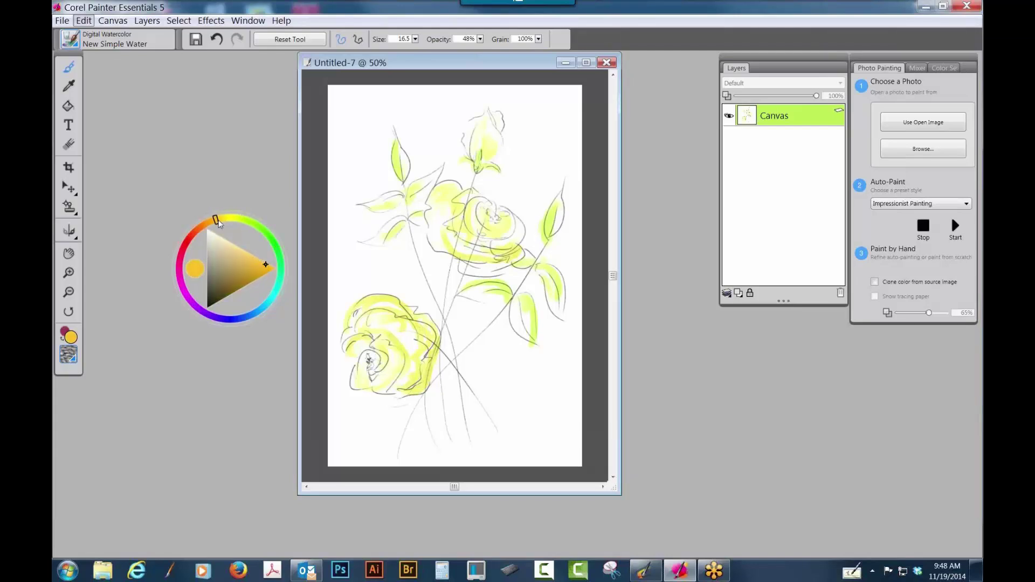
{"action": "left_click_drag", "start_coordinate": [221, 222], "coordinate": [222, 211]}
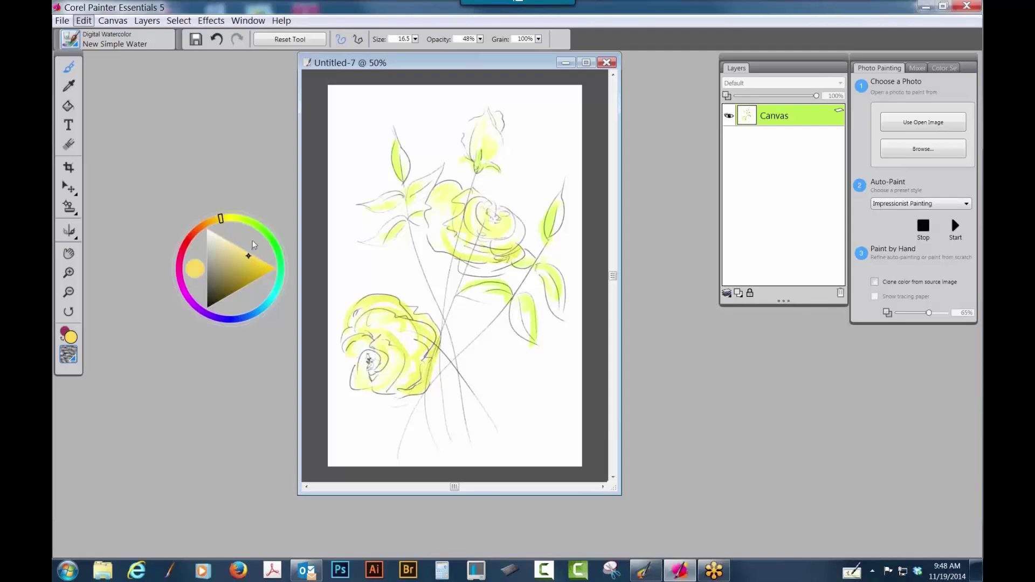
{"action": "mouse_move", "coordinate": [484, 131]}
{"action": "left_mouse_down"}
{"action": "mouse_move", "coordinate": [465, 143]}
{"action": "mouse_move", "coordinate": [488, 116]}
{"action": "mouse_move", "coordinate": [488, 159]}
{"action": "mouse_move", "coordinate": [515, 123]}
{"action": "left_mouse_up"}
{"action": "key", "text": "ctrl+z"}
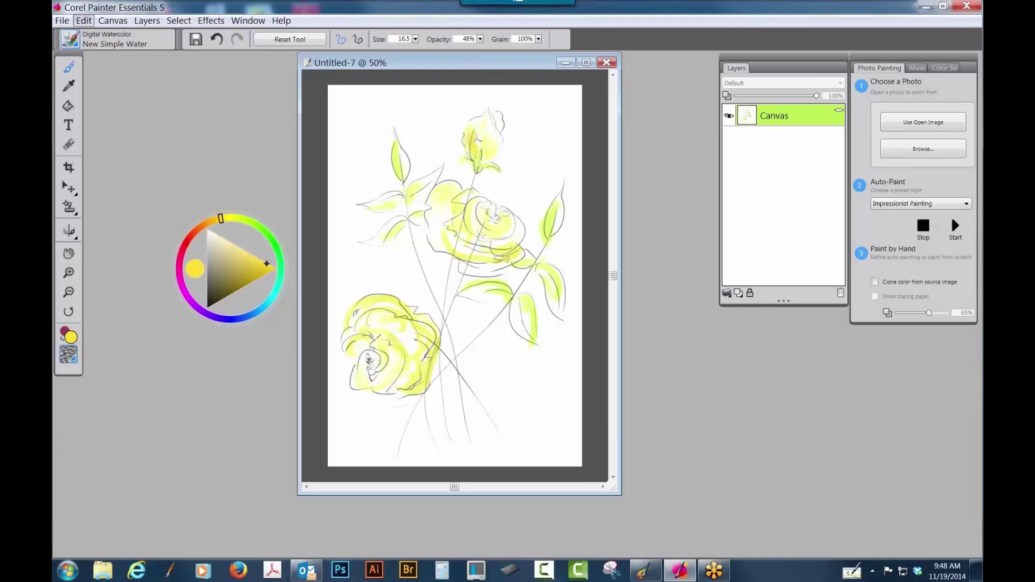
{"action": "left_click_drag", "start_coordinate": [492, 140], "coordinate": [501, 121]}
{"action": "left_click_drag", "start_coordinate": [518, 241], "coordinate": [459, 258]}
{"action": "left_click_drag", "start_coordinate": [463, 192], "coordinate": [427, 209]}
{"action": "mouse_move", "coordinate": [413, 318]}
{"action": "left_mouse_down"}
{"action": "mouse_move", "coordinate": [405, 337]}
{"action": "mouse_move", "coordinate": [410, 312]}
{"action": "mouse_move", "coordinate": [357, 315]}
{"action": "mouse_move", "coordinate": [359, 339]}
{"action": "mouse_move", "coordinate": [369, 323]}
{"action": "mouse_move", "coordinate": [392, 332]}
{"action": "mouse_move", "coordinate": [406, 384]}
{"action": "left_mouse_up"}
{"action": "mouse_move", "coordinate": [418, 174]}
{"action": "left_mouse_down"}
{"action": "mouse_move", "coordinate": [463, 148]}
{"action": "mouse_move", "coordinate": [435, 198]}
{"action": "mouse_move", "coordinate": [423, 178]}
{"action": "left_mouse_up"}
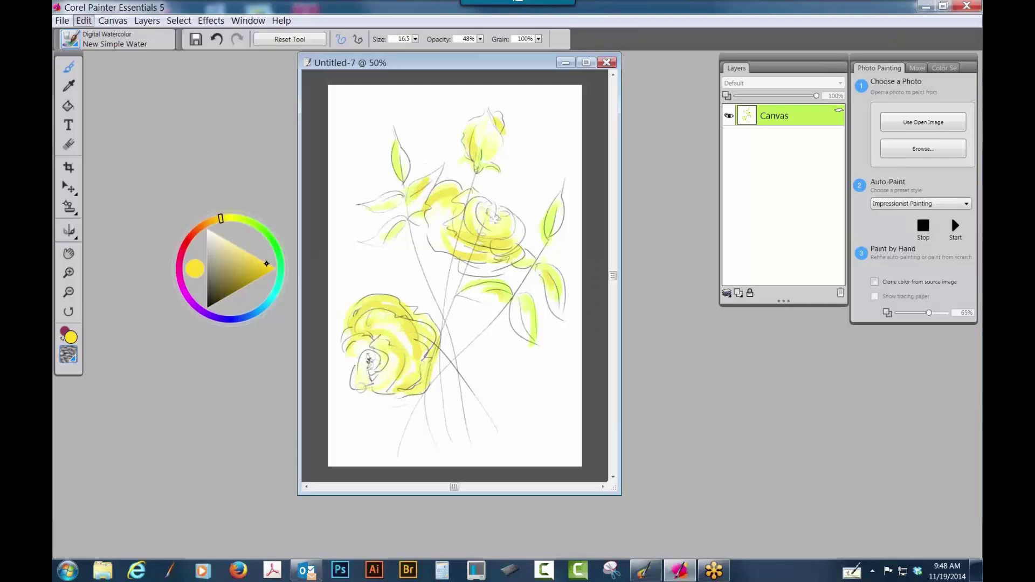
{"action": "left_click", "coordinate": [196, 234]}
{"action": "left_click_drag", "start_coordinate": [259, 261], "coordinate": [270, 266]}
{"action": "left_click", "coordinate": [246, 252]}
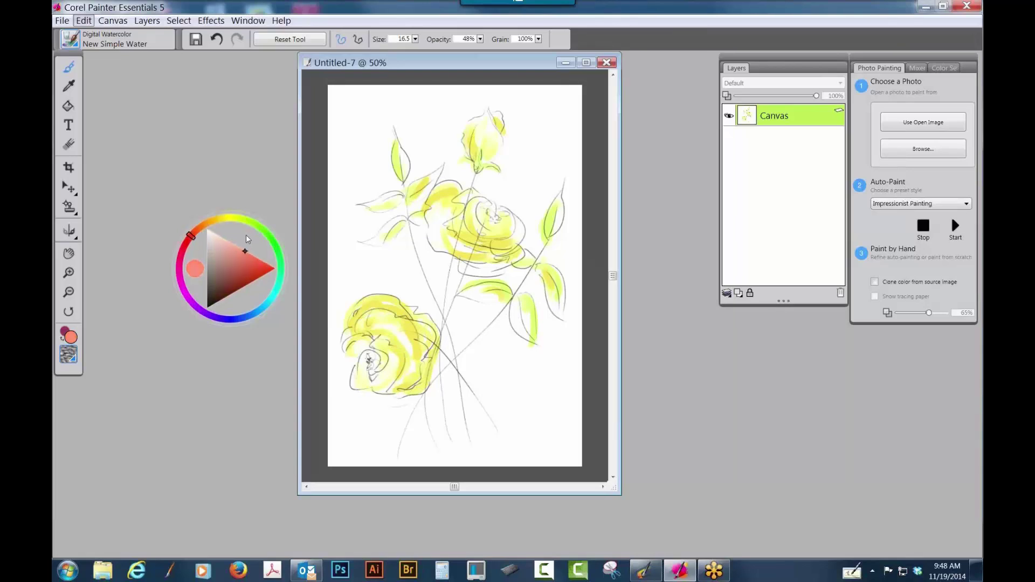
{"action": "mouse_move", "coordinate": [479, 146]}
{"action": "left_mouse_down"}
{"action": "mouse_move", "coordinate": [477, 127]}
{"action": "mouse_move", "coordinate": [501, 128]}
{"action": "left_mouse_up"}
{"action": "key", "text": "ctrl+z"}
{"action": "key", "text": "ctrl+z"}
Step: Choose a pale peach and brush soft accents onto the rosebud and the inner petals of both open roses
{"action": "left_click", "coordinate": [228, 237]}
{"action": "left_click", "coordinate": [224, 216]}
{"action": "left_click_drag", "start_coordinate": [189, 222], "coordinate": [189, 211]}
{"action": "left_click_drag", "start_coordinate": [482, 126], "coordinate": [482, 141]}
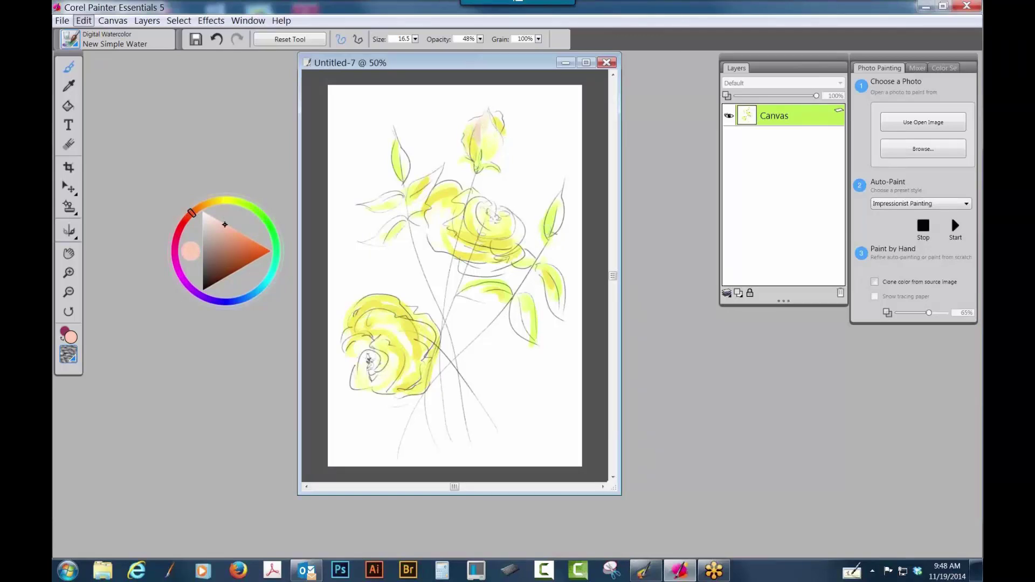
{"action": "left_click_drag", "start_coordinate": [512, 217], "coordinate": [515, 240]}
{"action": "left_click_drag", "start_coordinate": [459, 207], "coordinate": [450, 227]}
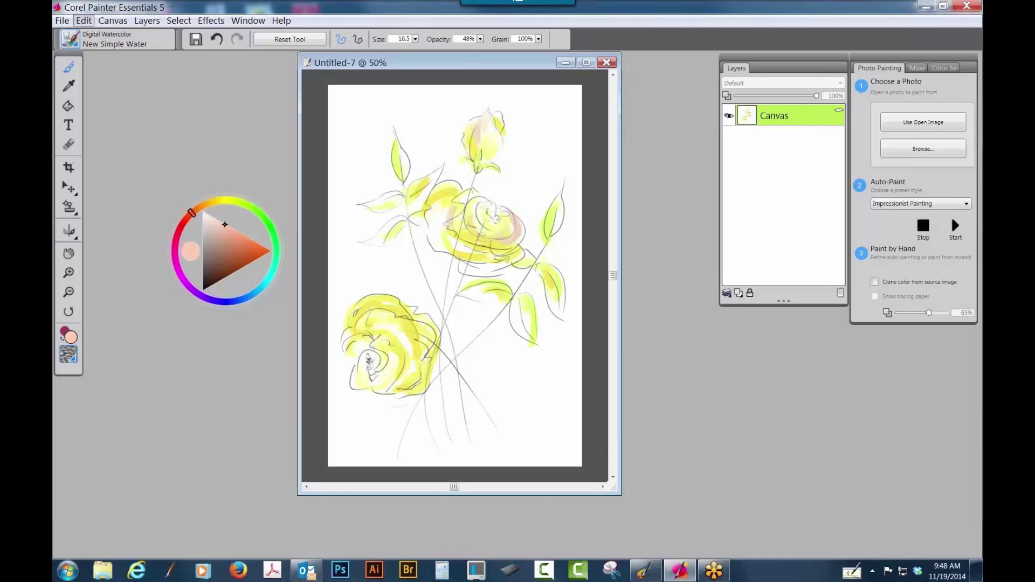
{"action": "mouse_move", "coordinate": [393, 311]}
{"action": "left_mouse_down"}
{"action": "mouse_move", "coordinate": [406, 326]}
{"action": "mouse_move", "coordinate": [381, 316]}
{"action": "left_mouse_up"}
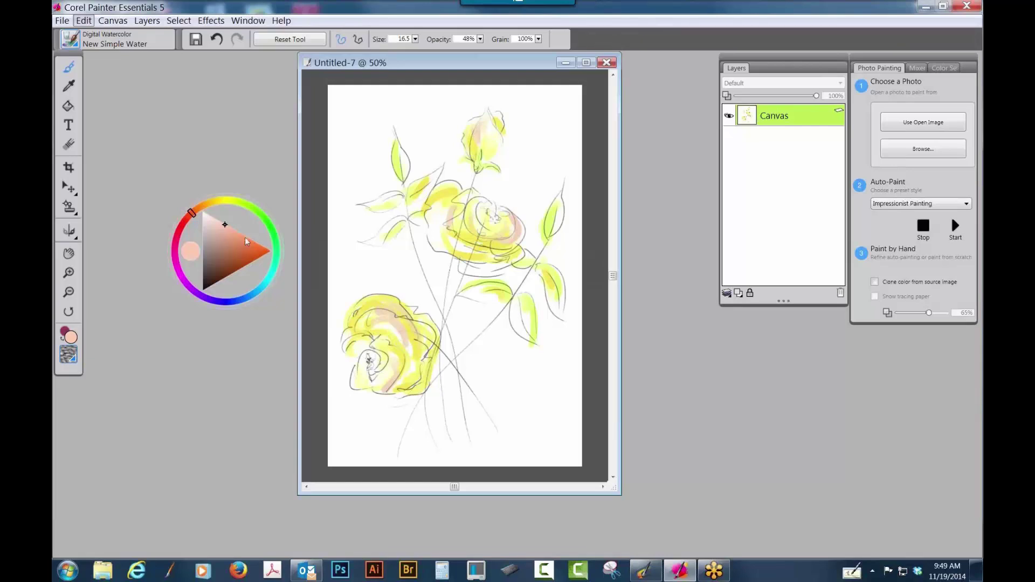
Step: Choose a saturated red and paint bold strokes down the rosebud's petals and into the upper rose's centre
{"action": "left_click_drag", "start_coordinate": [194, 221], "coordinate": [185, 226]}
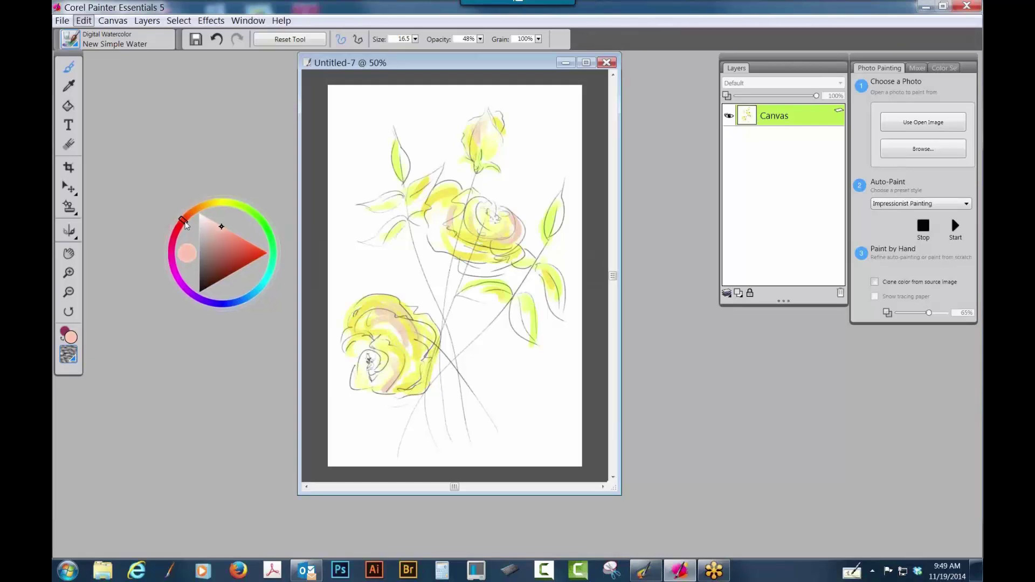
{"action": "left_click_drag", "start_coordinate": [258, 255], "coordinate": [268, 253]}
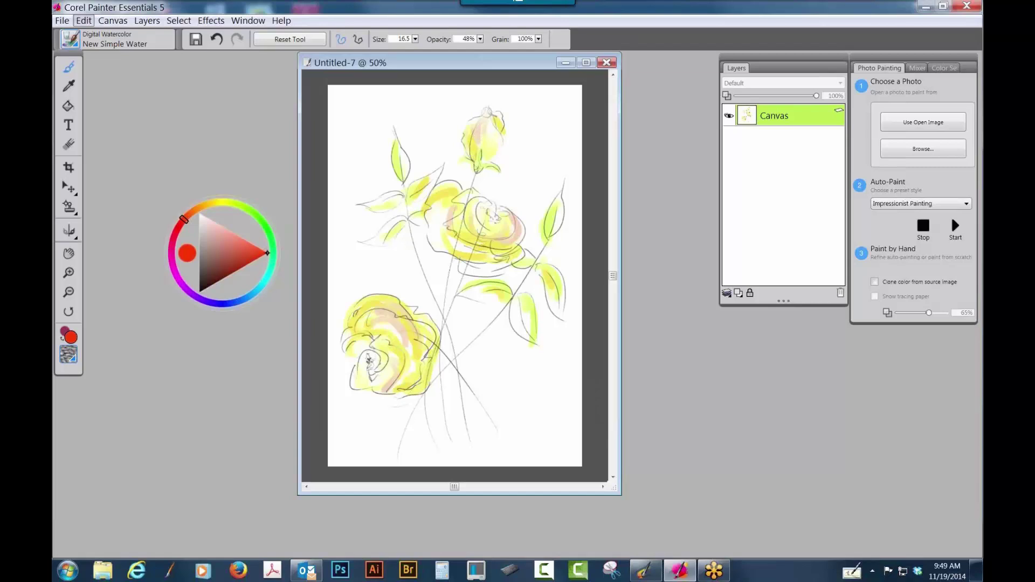
{"action": "left_click_drag", "start_coordinate": [487, 112], "coordinate": [488, 160]}
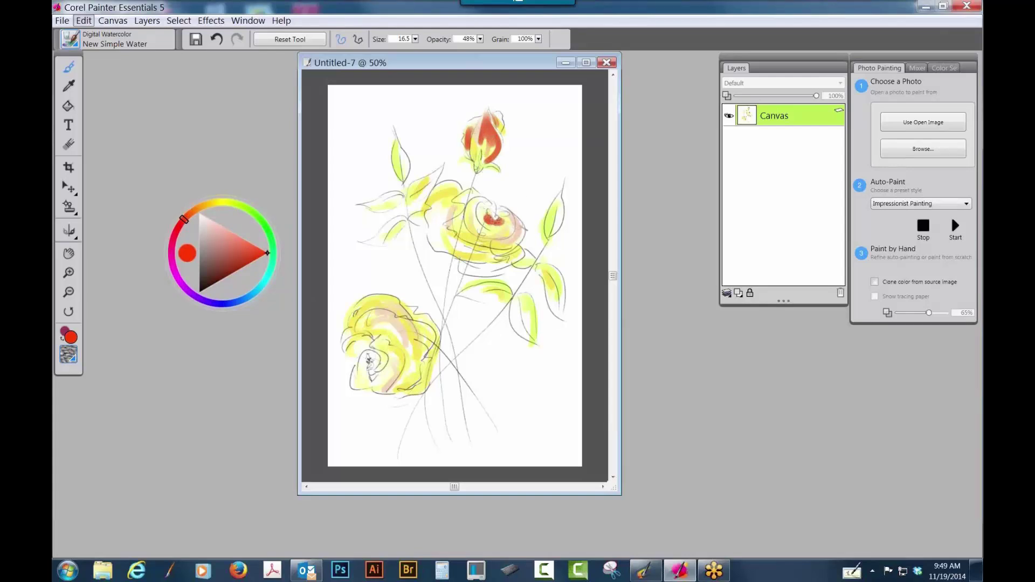
Step: Paint red accents along the petals of the upper open rose and the petals and centre of the lower-left rose
{"action": "left_click_drag", "start_coordinate": [522, 219], "coordinate": [478, 237]}
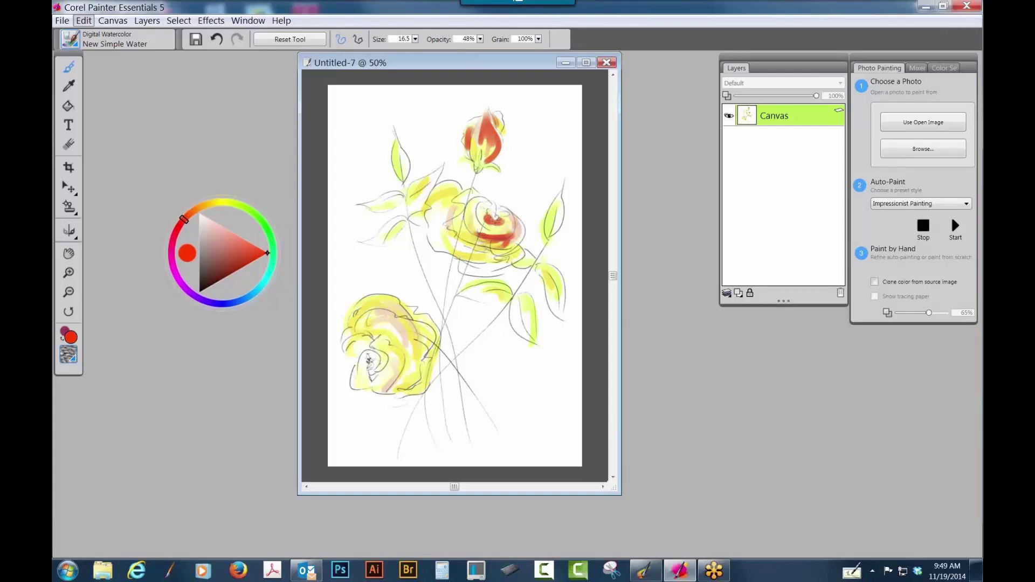
{"action": "left_click_drag", "start_coordinate": [431, 218], "coordinate": [459, 199]}
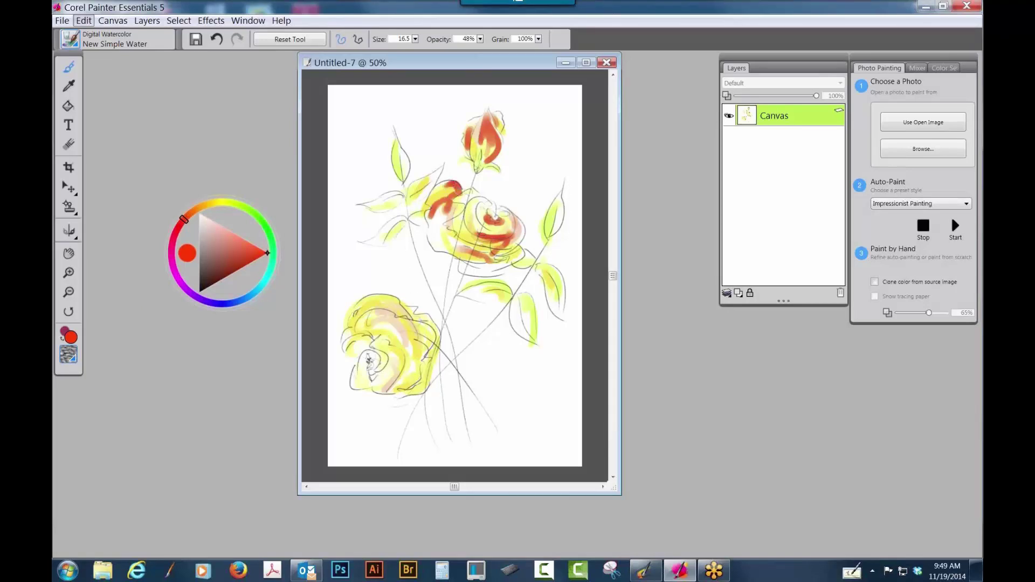
{"action": "left_click_drag", "start_coordinate": [494, 237], "coordinate": [477, 251]}
{"action": "left_click_drag", "start_coordinate": [464, 201], "coordinate": [450, 226]}
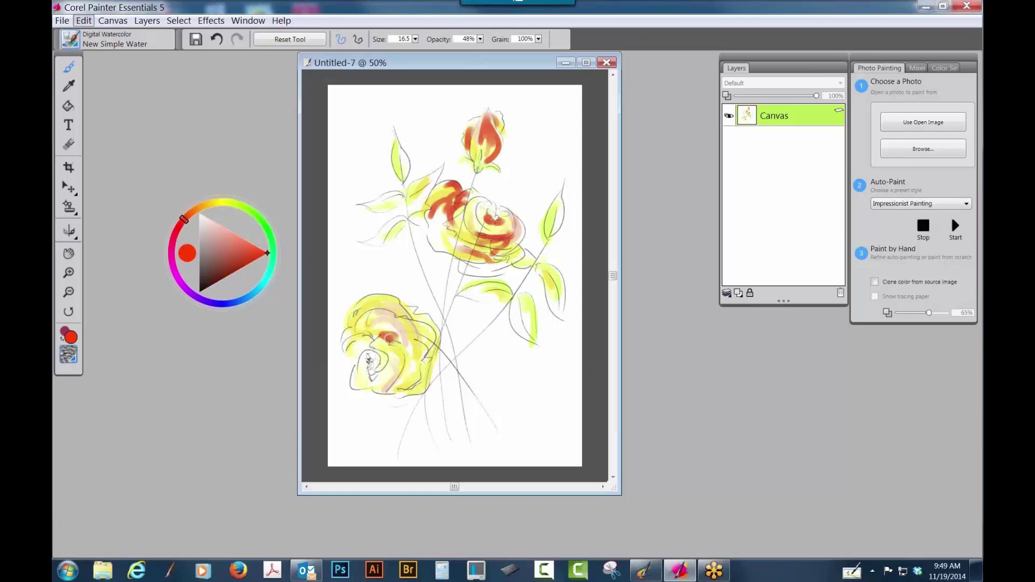
{"action": "left_click_drag", "start_coordinate": [394, 338], "coordinate": [408, 381]}
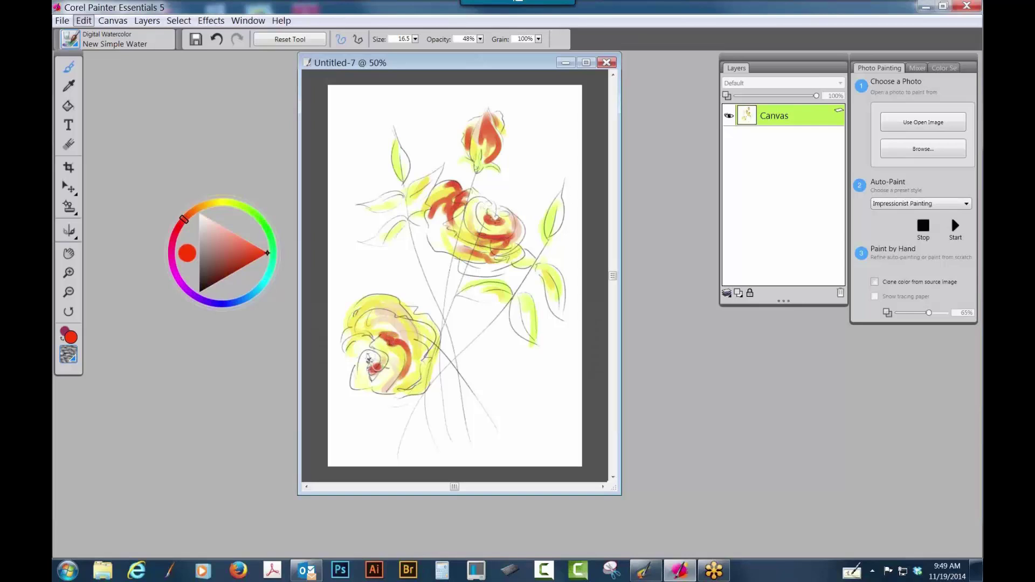
{"action": "mouse_move", "coordinate": [350, 356]}
{"action": "left_mouse_down"}
{"action": "mouse_move", "coordinate": [433, 327]}
{"action": "mouse_move", "coordinate": [437, 353]}
{"action": "left_mouse_up"}
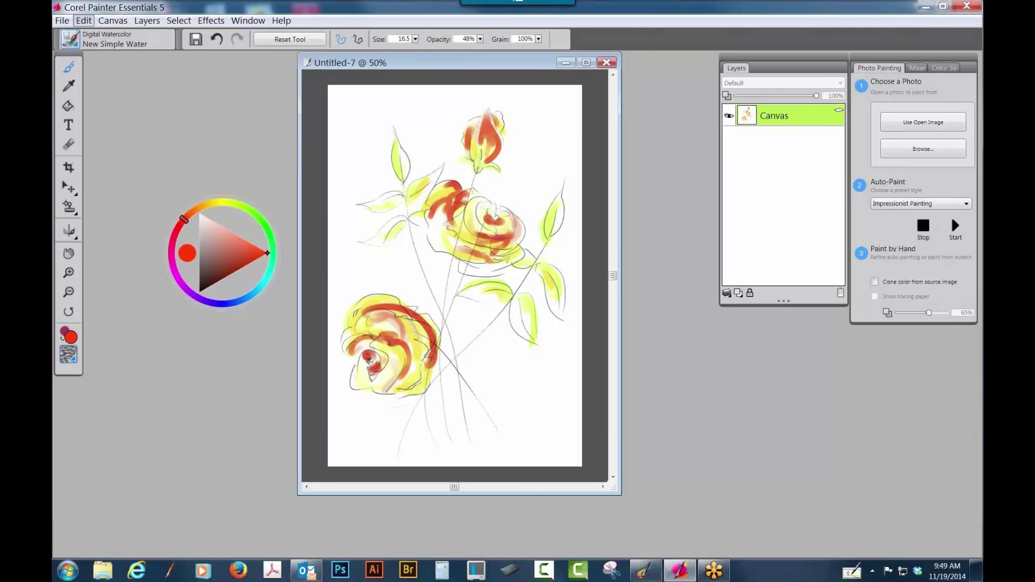
Step: Choose an olive green and shade the rosebud's base and the far-left stem's leaves, using a slightly lighter green for the lower ones
{"action": "left_click", "coordinate": [240, 208]}
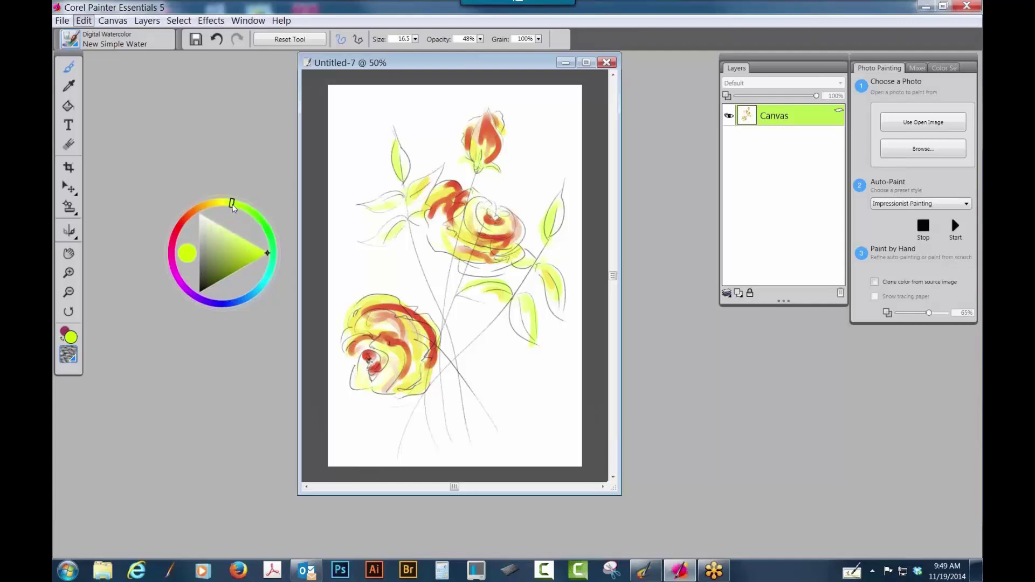
{"action": "left_click_drag", "start_coordinate": [231, 268], "coordinate": [226, 276]}
{"action": "left_click_drag", "start_coordinate": [232, 275], "coordinate": [233, 271]}
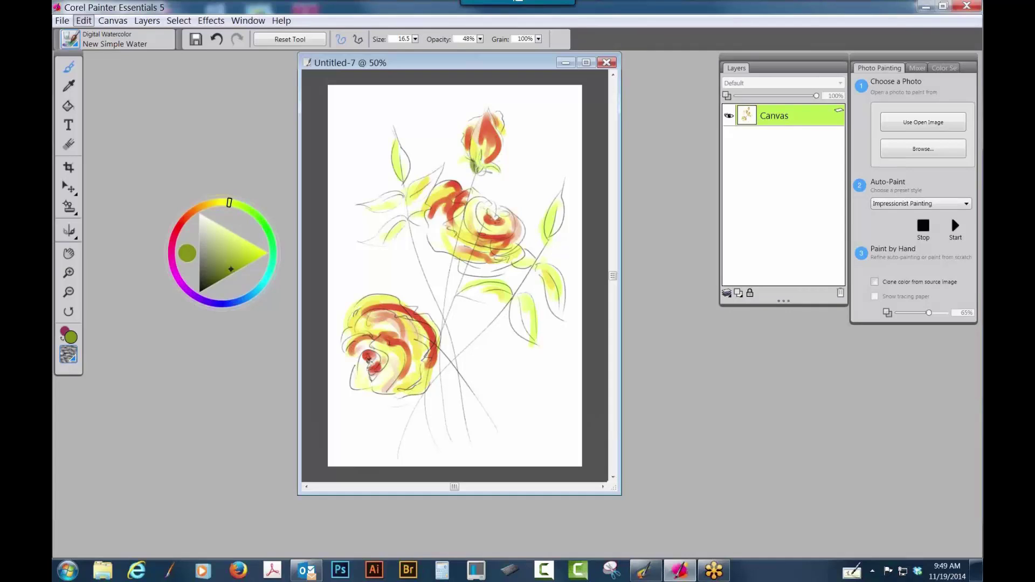
{"action": "left_click_drag", "start_coordinate": [402, 174], "coordinate": [405, 115]}
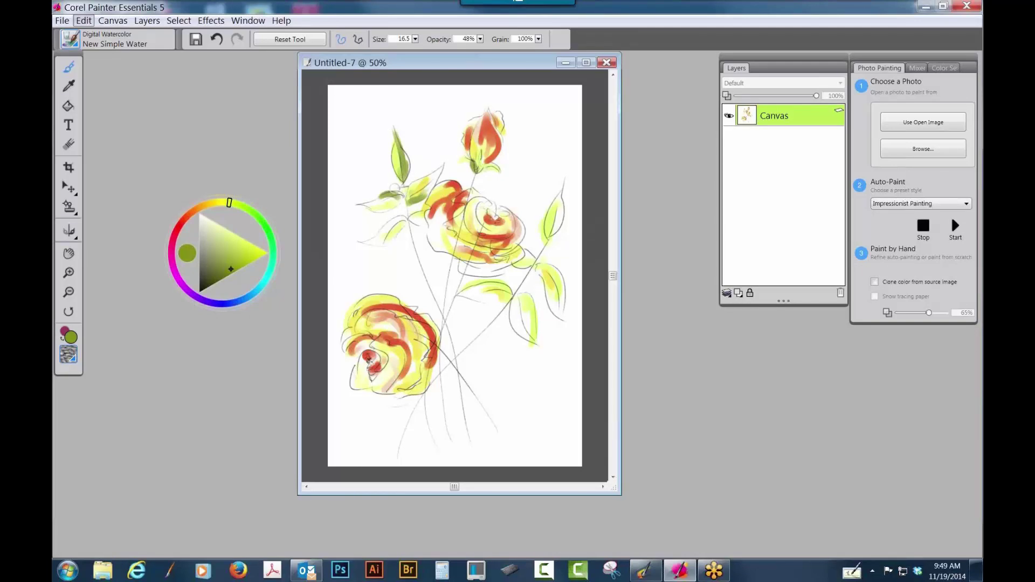
{"action": "left_click_drag", "start_coordinate": [232, 270], "coordinate": [239, 265]}
{"action": "mouse_move", "coordinate": [399, 193]}
{"action": "left_mouse_down"}
{"action": "mouse_move", "coordinate": [373, 209]}
{"action": "mouse_move", "coordinate": [386, 260]}
{"action": "left_mouse_up"}
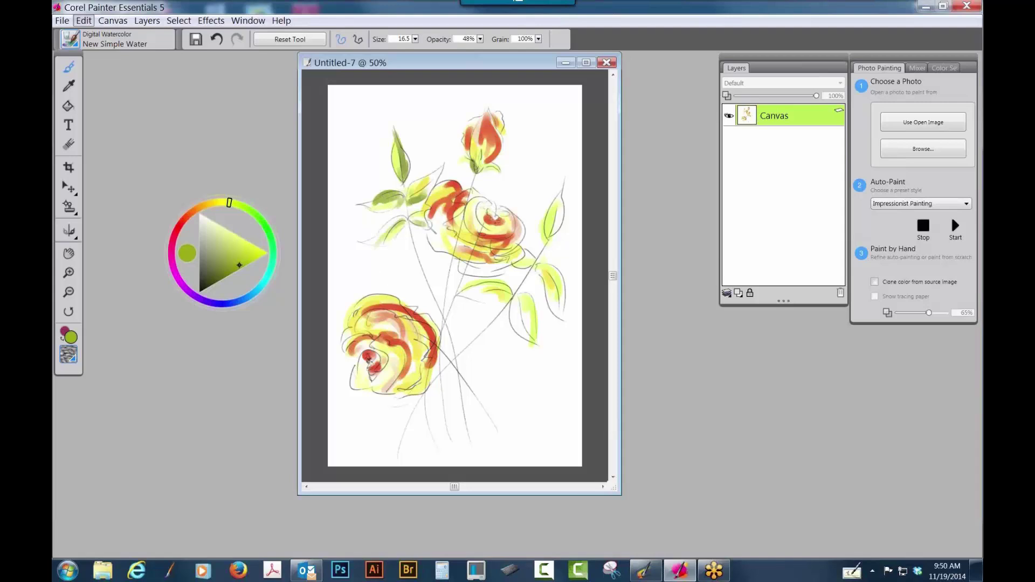
Step: Shade the leaves of the far-right stem with olive green
{"action": "left_click_drag", "start_coordinate": [509, 285], "coordinate": [476, 298]}
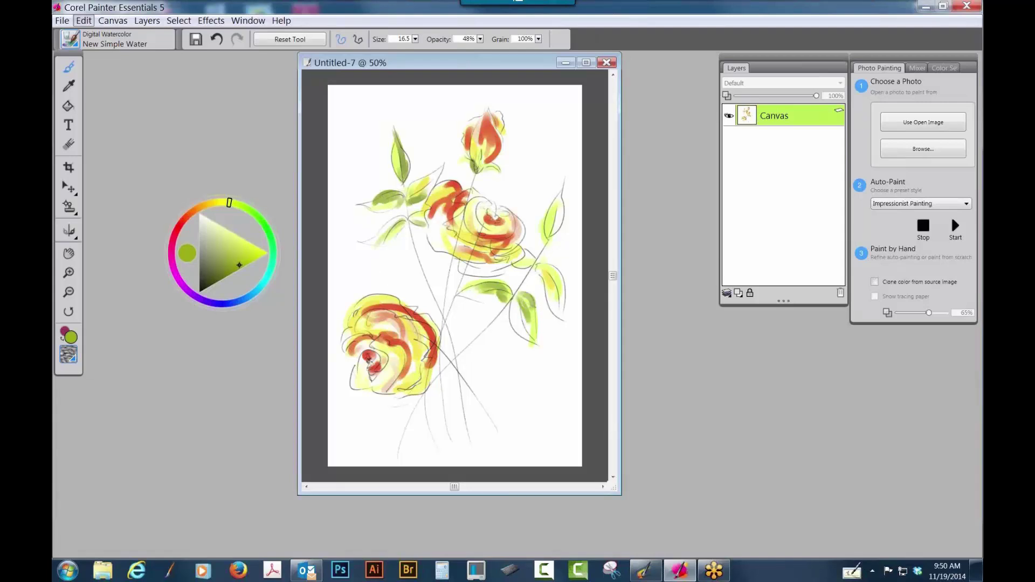
{"action": "left_click_drag", "start_coordinate": [564, 281], "coordinate": [559, 315]}
{"action": "left_click_drag", "start_coordinate": [553, 241], "coordinate": [565, 206]}
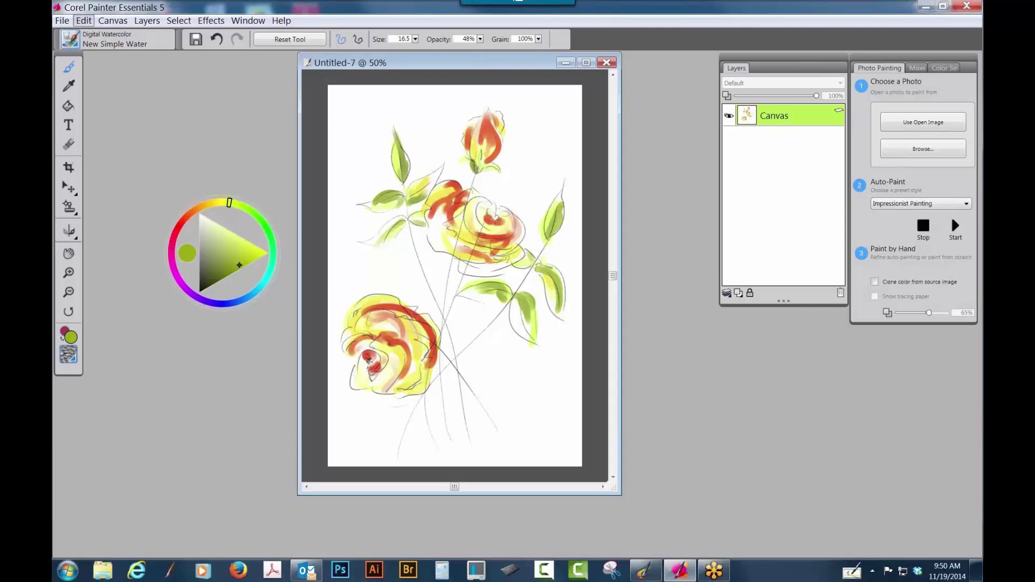
Step: Switch to the Pure Water Brush from the Digital Watercolor brushes
{"action": "left_click", "coordinate": [78, 45]}
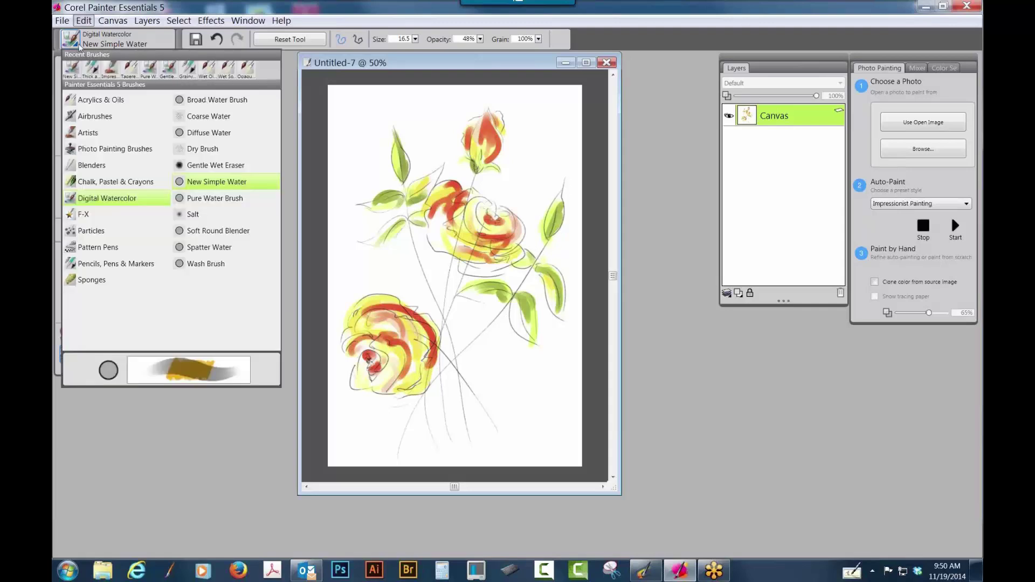
{"action": "key", "text": "Escape"}
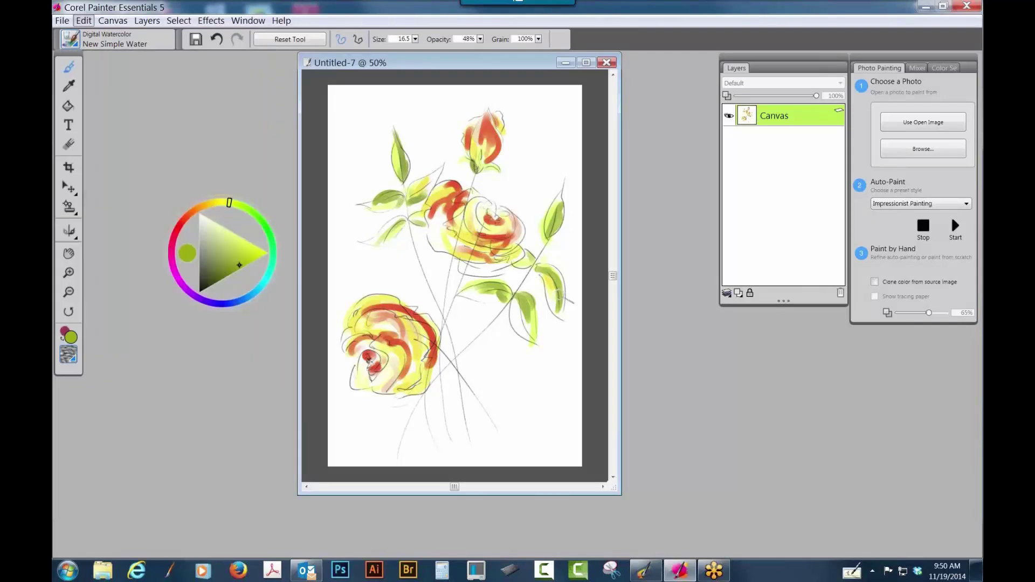
{"action": "left_click", "coordinate": [75, 40]}
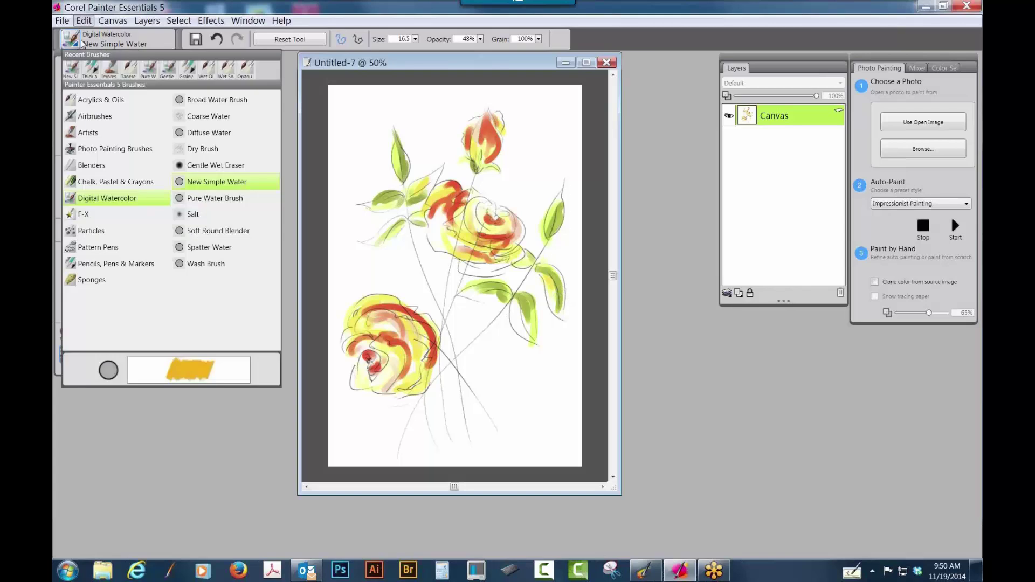
{"action": "left_click", "coordinate": [211, 202]}
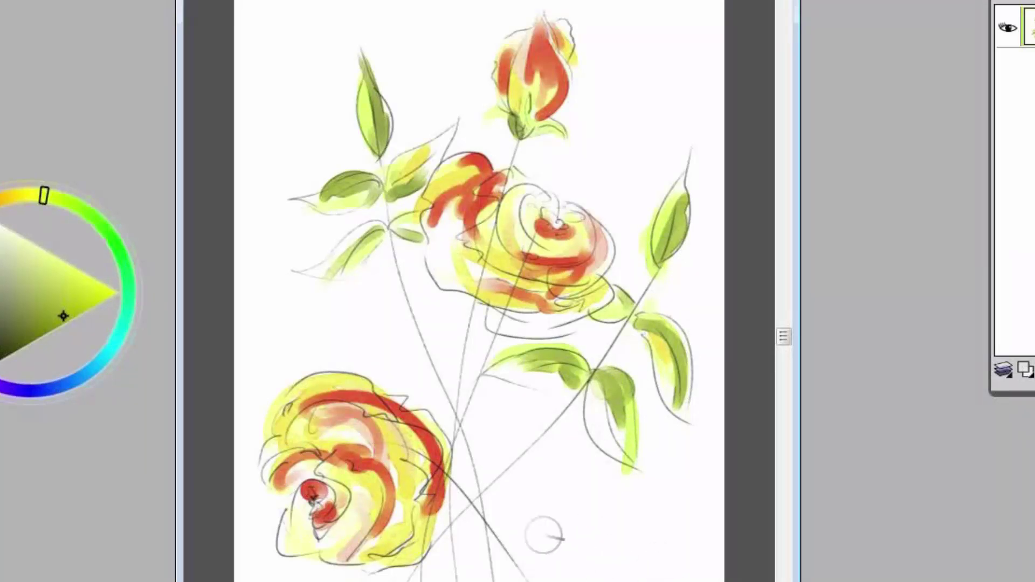
Step: Blend the green paint within the far-right stem's leaves and the far-left stem's side leaves with clear water strokes
{"action": "mouse_move", "coordinate": [608, 435]}
{"action": "left_mouse_down"}
{"action": "mouse_move", "coordinate": [604, 389]}
{"action": "mouse_move", "coordinate": [598, 464]}
{"action": "mouse_move", "coordinate": [625, 426]}
{"action": "mouse_move", "coordinate": [622, 392]}
{"action": "mouse_move", "coordinate": [596, 402]}
{"action": "mouse_move", "coordinate": [654, 382]}
{"action": "mouse_move", "coordinate": [660, 410]}
{"action": "mouse_move", "coordinate": [657, 354]}
{"action": "mouse_move", "coordinate": [696, 354]}
{"action": "mouse_move", "coordinate": [682, 424]}
{"action": "mouse_move", "coordinate": [707, 372]}
{"action": "mouse_move", "coordinate": [651, 312]}
{"action": "mouse_move", "coordinate": [523, 408]}
{"action": "left_mouse_up"}
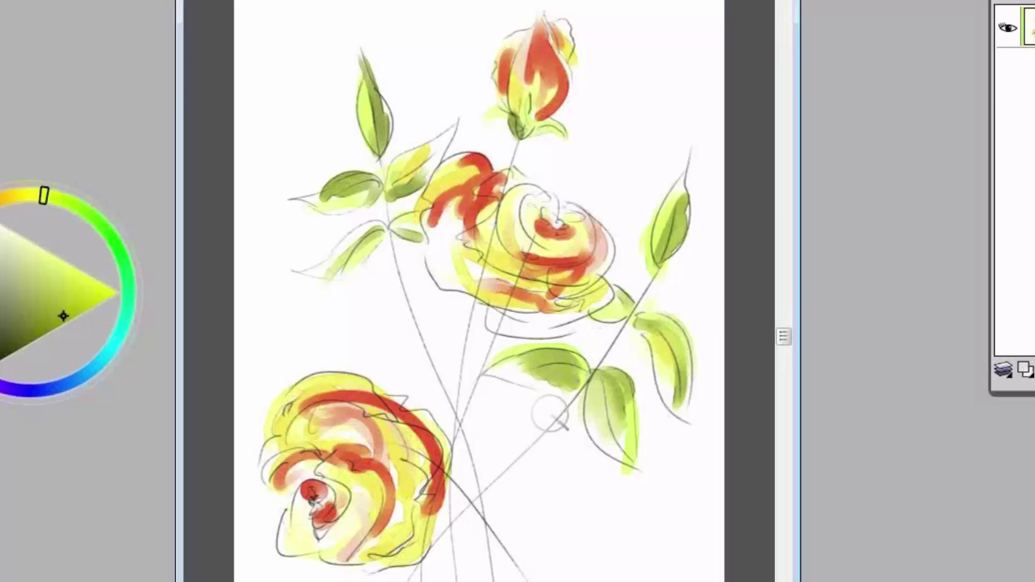
{"action": "left_click_drag", "start_coordinate": [563, 360], "coordinate": [504, 372]}
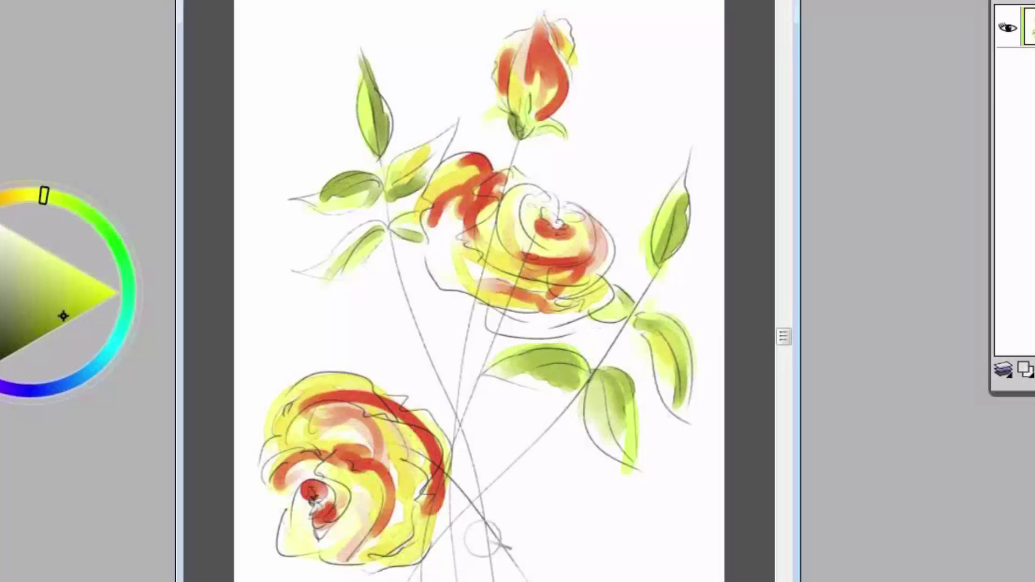
{"action": "mouse_move", "coordinate": [644, 265]}
{"action": "left_mouse_down"}
{"action": "mouse_move", "coordinate": [677, 182]}
{"action": "mouse_move", "coordinate": [652, 229]}
{"action": "mouse_move", "coordinate": [654, 195]}
{"action": "left_mouse_up"}
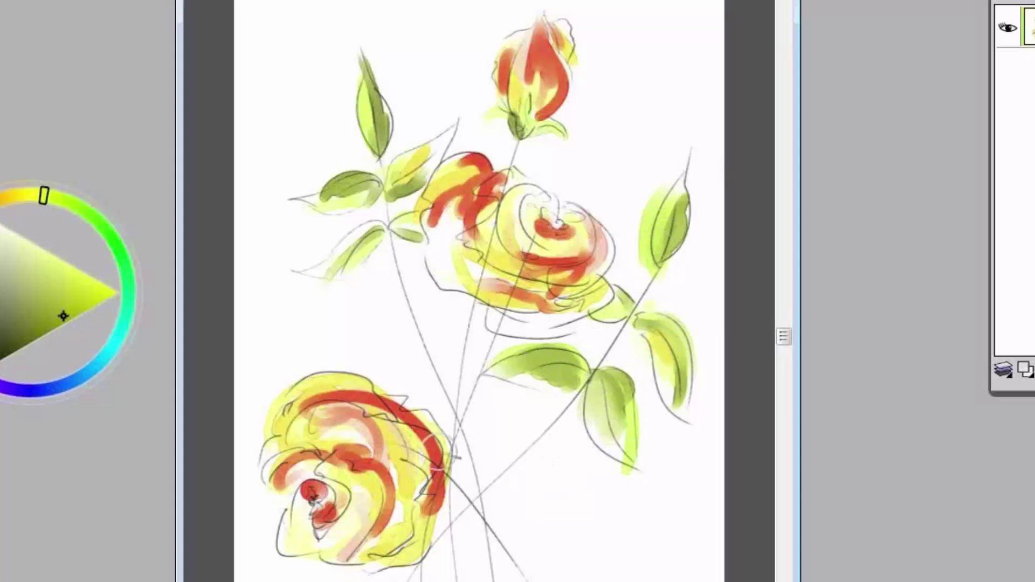
{"action": "left_click_drag", "start_coordinate": [387, 247], "coordinate": [322, 205]}
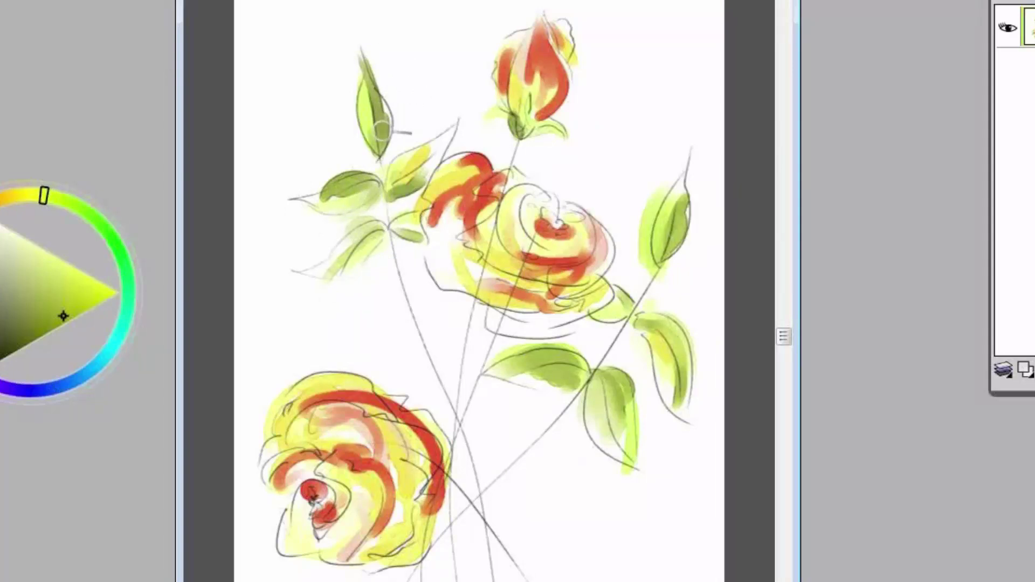
Step: Blend the green and yellow paint in the far-left stem's top leaf and right-hand leaves with clear water strokes
{"action": "left_click_drag", "start_coordinate": [378, 70], "coordinate": [367, 143]}
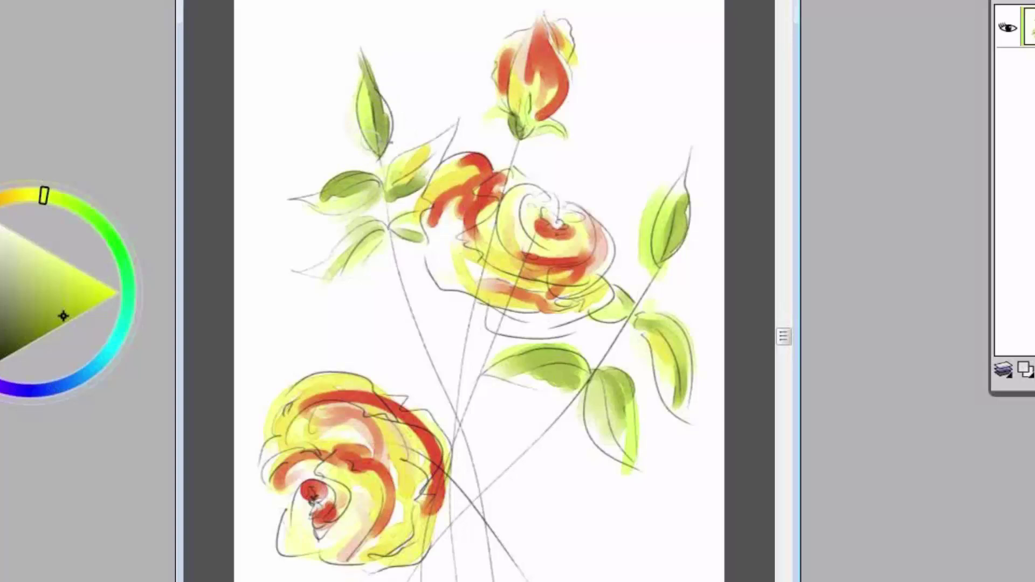
{"action": "mouse_move", "coordinate": [381, 70]}
{"action": "left_mouse_down"}
{"action": "mouse_move", "coordinate": [384, 160]}
{"action": "mouse_move", "coordinate": [441, 144]}
{"action": "mouse_move", "coordinate": [415, 166]}
{"action": "mouse_move", "coordinate": [464, 139]}
{"action": "mouse_move", "coordinate": [431, 171]}
{"action": "left_mouse_up"}
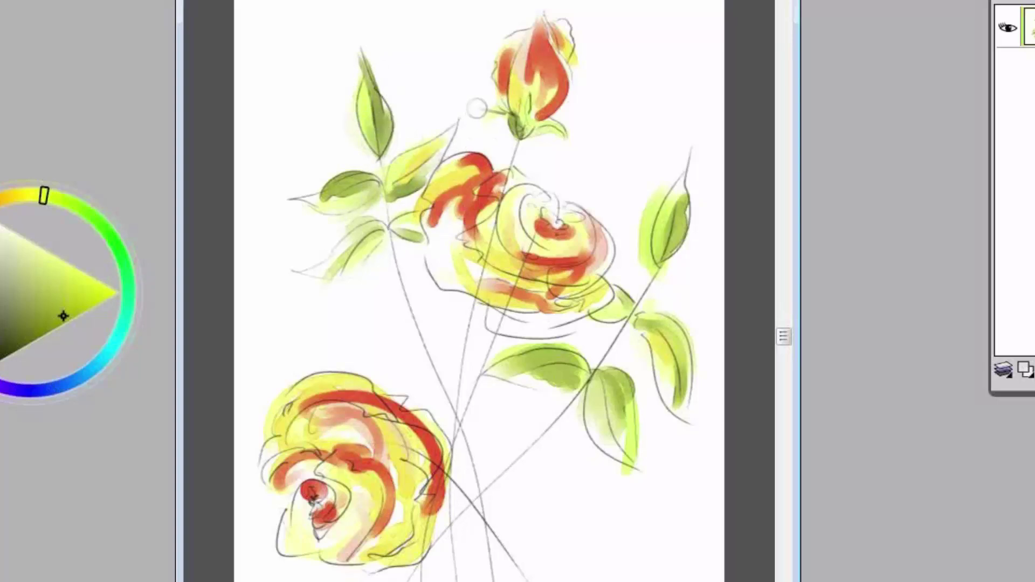
{"action": "left_click_drag", "start_coordinate": [414, 225], "coordinate": [431, 243]}
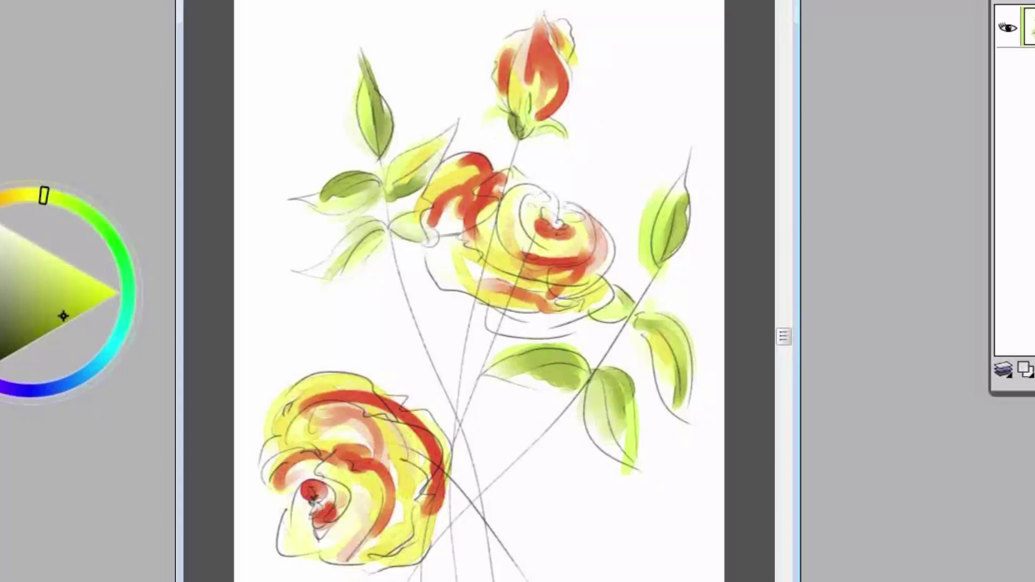
Step: Blend the red, yellow and green paint within the rosebud and the middle rose using clear water strokes
{"action": "mouse_move", "coordinate": [519, 119]}
{"action": "left_mouse_down"}
{"action": "mouse_move", "coordinate": [517, 91]}
{"action": "mouse_move", "coordinate": [556, 119]}
{"action": "mouse_move", "coordinate": [555, 75]}
{"action": "mouse_move", "coordinate": [547, 81]}
{"action": "mouse_move", "coordinate": [539, 60]}
{"action": "mouse_move", "coordinate": [550, 114]}
{"action": "mouse_move", "coordinate": [548, 19]}
{"action": "mouse_move", "coordinate": [528, 70]}
{"action": "mouse_move", "coordinate": [522, 42]}
{"action": "mouse_move", "coordinate": [566, 43]}
{"action": "mouse_move", "coordinate": [563, 62]}
{"action": "mouse_move", "coordinate": [589, 68]}
{"action": "left_mouse_up"}
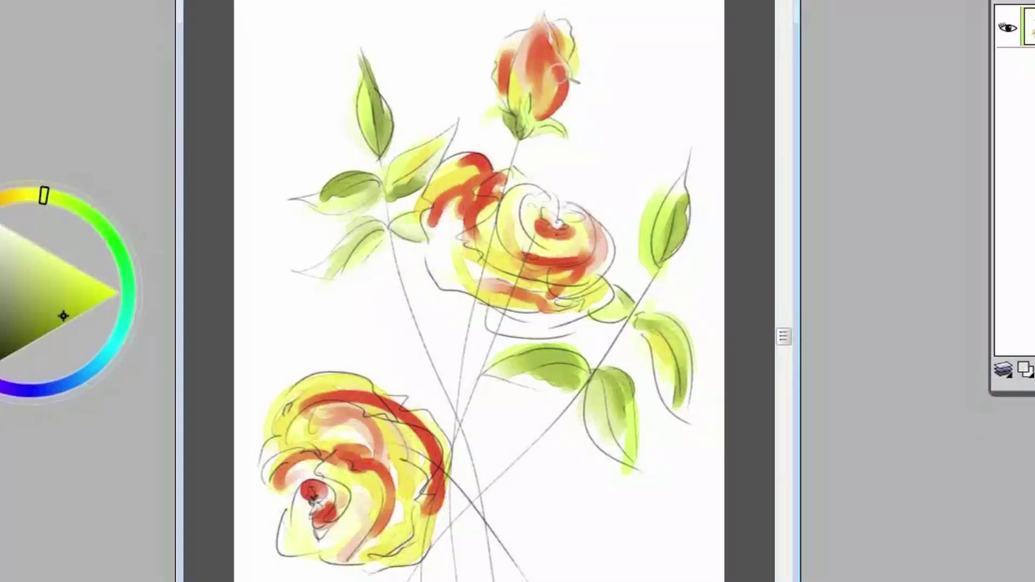
{"action": "mouse_move", "coordinate": [588, 231]}
{"action": "left_mouse_down"}
{"action": "mouse_move", "coordinate": [566, 212]}
{"action": "mouse_move", "coordinate": [583, 240]}
{"action": "mouse_move", "coordinate": [537, 231]}
{"action": "mouse_move", "coordinate": [545, 200]}
{"action": "mouse_move", "coordinate": [549, 223]}
{"action": "mouse_move", "coordinate": [502, 189]}
{"action": "mouse_move", "coordinate": [531, 183]}
{"action": "mouse_move", "coordinate": [494, 178]}
{"action": "left_mouse_up"}
{"action": "mouse_move", "coordinate": [513, 221]}
{"action": "left_mouse_down"}
{"action": "mouse_move", "coordinate": [488, 232]}
{"action": "mouse_move", "coordinate": [517, 281]}
{"action": "mouse_move", "coordinate": [580, 276]}
{"action": "mouse_move", "coordinate": [608, 254]}
{"action": "mouse_move", "coordinate": [482, 204]}
{"action": "mouse_move", "coordinate": [456, 238]}
{"action": "mouse_move", "coordinate": [436, 227]}
{"action": "mouse_move", "coordinate": [431, 237]}
{"action": "mouse_move", "coordinate": [480, 270]}
{"action": "mouse_move", "coordinate": [474, 286]}
{"action": "mouse_move", "coordinate": [448, 291]}
{"action": "mouse_move", "coordinate": [583, 300]}
{"action": "mouse_move", "coordinate": [539, 302]}
{"action": "mouse_move", "coordinate": [577, 321]}
{"action": "mouse_move", "coordinate": [512, 330]}
{"action": "mouse_move", "coordinate": [504, 310]}
{"action": "left_mouse_up"}
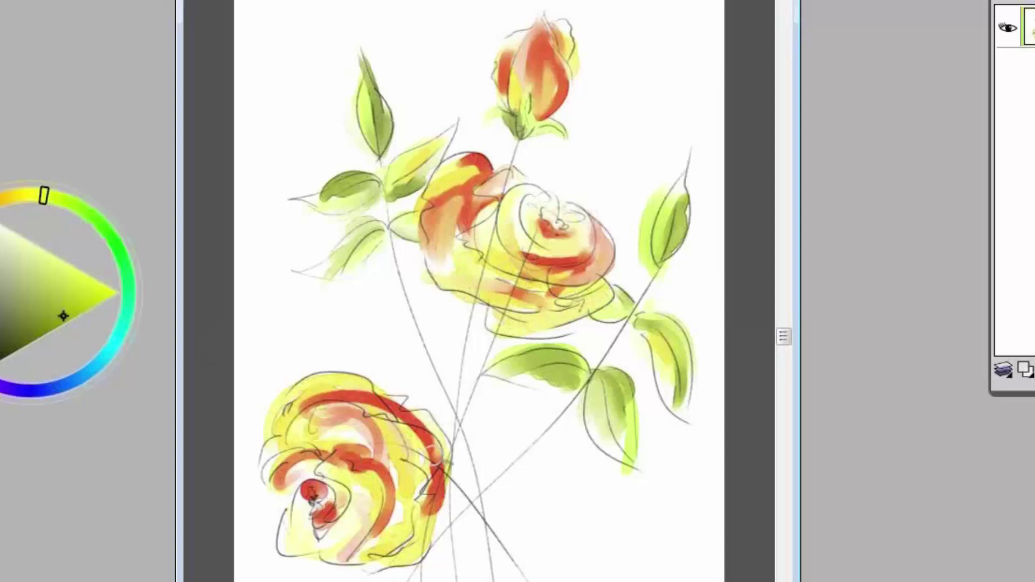
{"action": "mouse_move", "coordinate": [435, 474]}
{"action": "left_mouse_down"}
{"action": "mouse_move", "coordinate": [415, 384]}
{"action": "mouse_move", "coordinate": [413, 399]}
{"action": "mouse_move", "coordinate": [387, 372]}
{"action": "mouse_move", "coordinate": [439, 390]}
{"action": "mouse_move", "coordinate": [459, 410]}
{"action": "mouse_move", "coordinate": [447, 429]}
{"action": "mouse_move", "coordinate": [377, 377]}
{"action": "mouse_move", "coordinate": [399, 370]}
{"action": "mouse_move", "coordinate": [372, 358]}
{"action": "mouse_move", "coordinate": [407, 359]}
{"action": "left_mouse_up"}
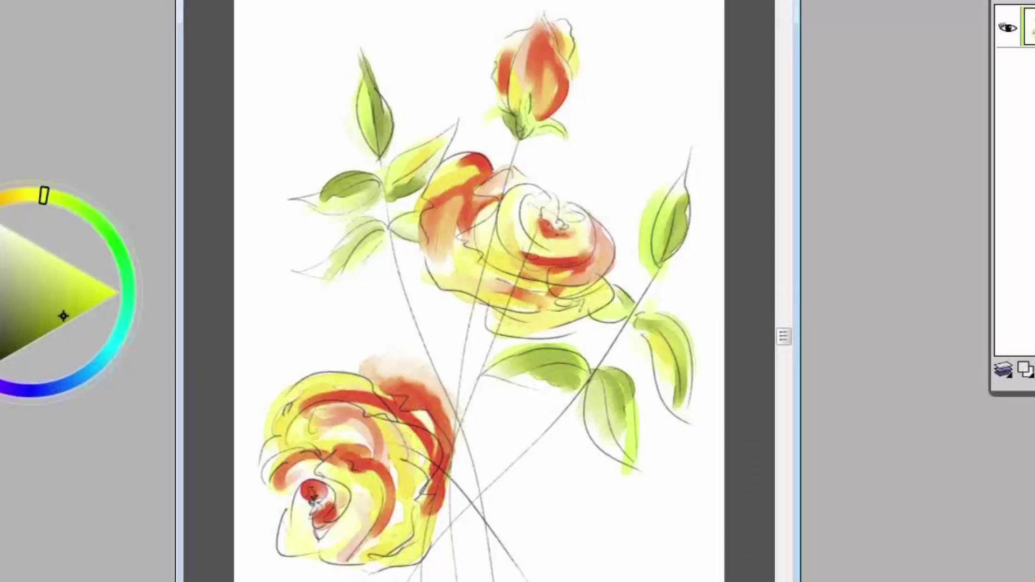
{"action": "mouse_move", "coordinate": [463, 408]}
{"action": "left_mouse_down"}
{"action": "mouse_move", "coordinate": [399, 372]}
{"action": "mouse_move", "coordinate": [453, 425]}
{"action": "mouse_move", "coordinate": [442, 441]}
{"action": "left_mouse_up"}
{"action": "key", "text": "ctrl+z"}
{"action": "key", "text": "ctrl+z"}
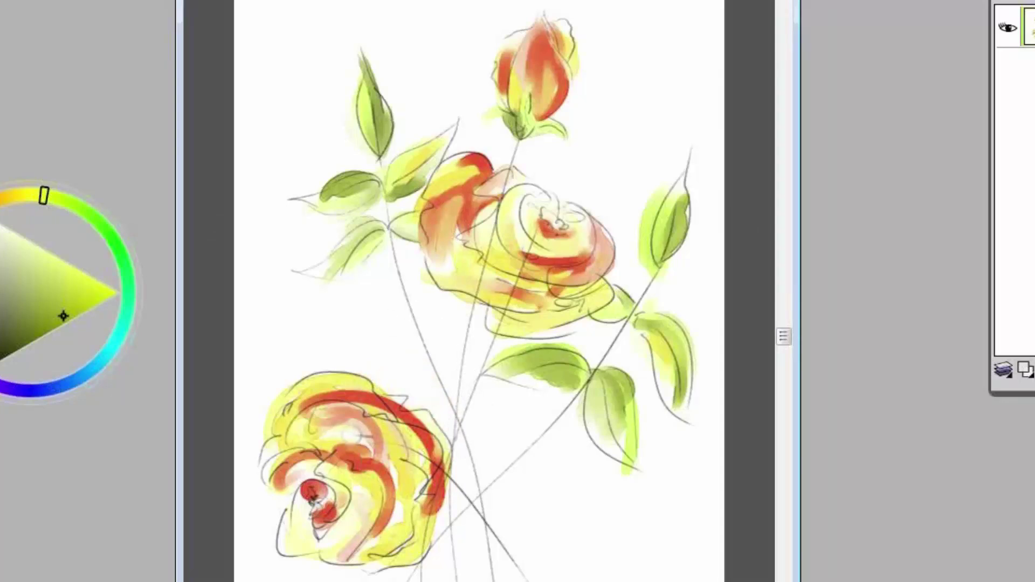
Step: Blend the red and yellow petals of the lower-left rose with clear water strokes, out to its lower edge
{"action": "mouse_move", "coordinate": [348, 421]}
{"action": "left_mouse_down"}
{"action": "mouse_move", "coordinate": [332, 414]}
{"action": "mouse_move", "coordinate": [316, 428]}
{"action": "mouse_move", "coordinate": [337, 405]}
{"action": "mouse_move", "coordinate": [387, 429]}
{"action": "mouse_move", "coordinate": [378, 401]}
{"action": "mouse_move", "coordinate": [316, 404]}
{"action": "mouse_move", "coordinate": [302, 386]}
{"action": "left_mouse_up"}
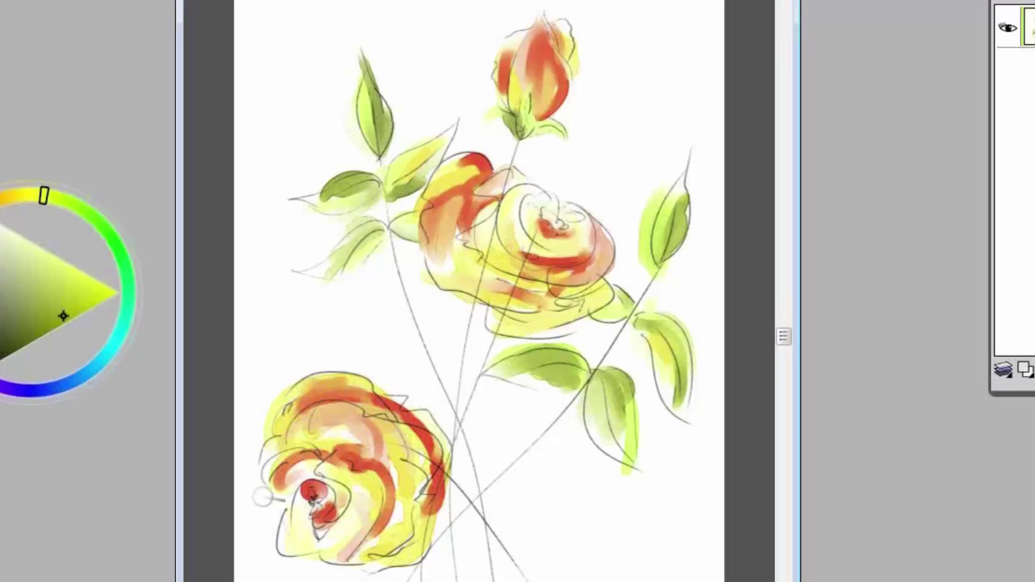
{"action": "mouse_move", "coordinate": [407, 463]}
{"action": "left_mouse_down"}
{"action": "mouse_move", "coordinate": [426, 491]}
{"action": "mouse_move", "coordinate": [424, 521]}
{"action": "mouse_move", "coordinate": [445, 527]}
{"action": "mouse_move", "coordinate": [447, 504]}
{"action": "mouse_move", "coordinate": [468, 509]}
{"action": "mouse_move", "coordinate": [474, 526]}
{"action": "mouse_move", "coordinate": [485, 492]}
{"action": "mouse_move", "coordinate": [462, 536]}
{"action": "mouse_move", "coordinate": [468, 492]}
{"action": "mouse_move", "coordinate": [436, 557]}
{"action": "mouse_move", "coordinate": [437, 536]}
{"action": "left_mouse_up"}
{"action": "mouse_move", "coordinate": [368, 571]}
{"action": "left_mouse_down"}
{"action": "mouse_move", "coordinate": [404, 502]}
{"action": "mouse_move", "coordinate": [386, 536]}
{"action": "mouse_move", "coordinate": [318, 539]}
{"action": "mouse_move", "coordinate": [315, 504]}
{"action": "mouse_move", "coordinate": [304, 563]}
{"action": "left_mouse_up"}
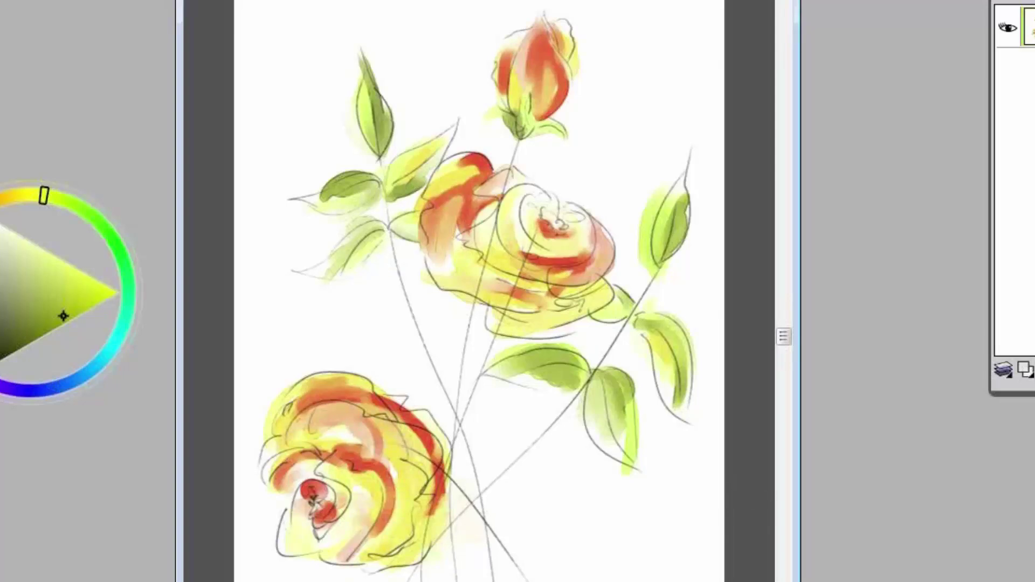
{"action": "key", "text": "ctrl+minus"}
{"action": "key", "text": "ctrl+minus"}
{"action": "key", "text": "ctrl+minus"}
{"action": "key", "text": "ctrl+minus"}
{"action": "key", "text": "ctrl+plus"}
{"action": "key", "text": "ctrl+plus"}
{"action": "key", "text": "ctrl+plus"}
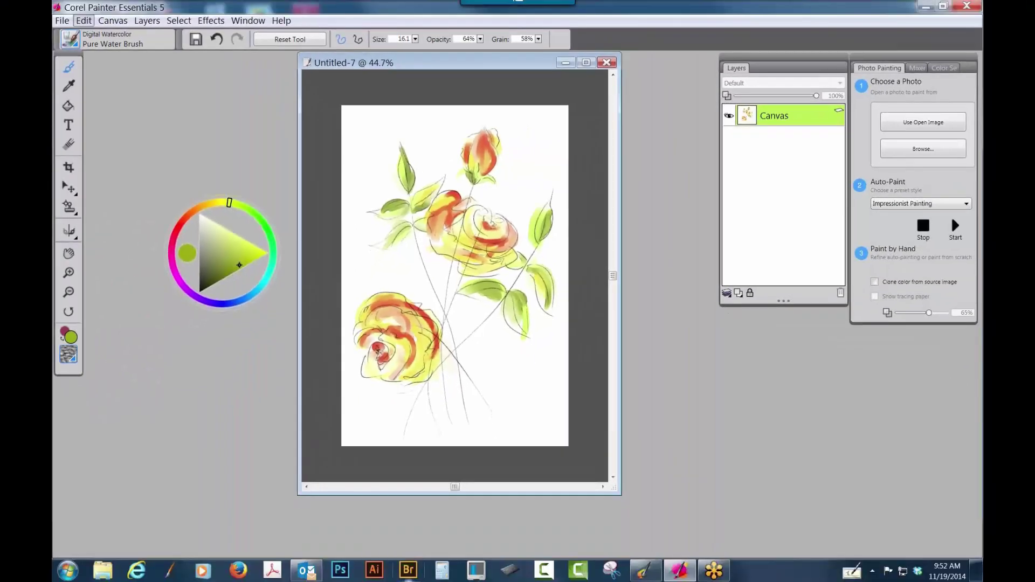
{"action": "left_click", "coordinate": [739, 293]}
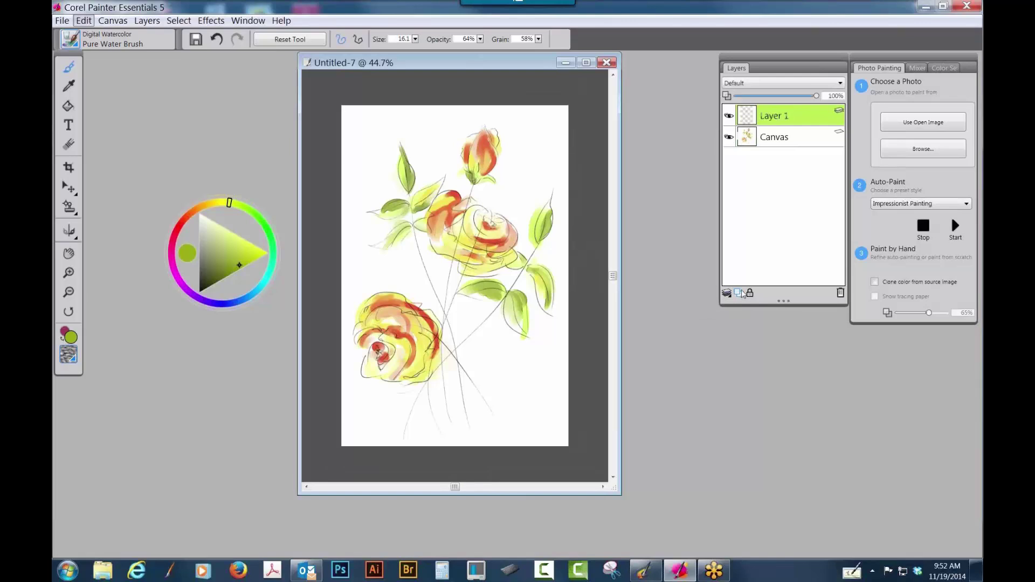
{"action": "left_click", "coordinate": [840, 293]}
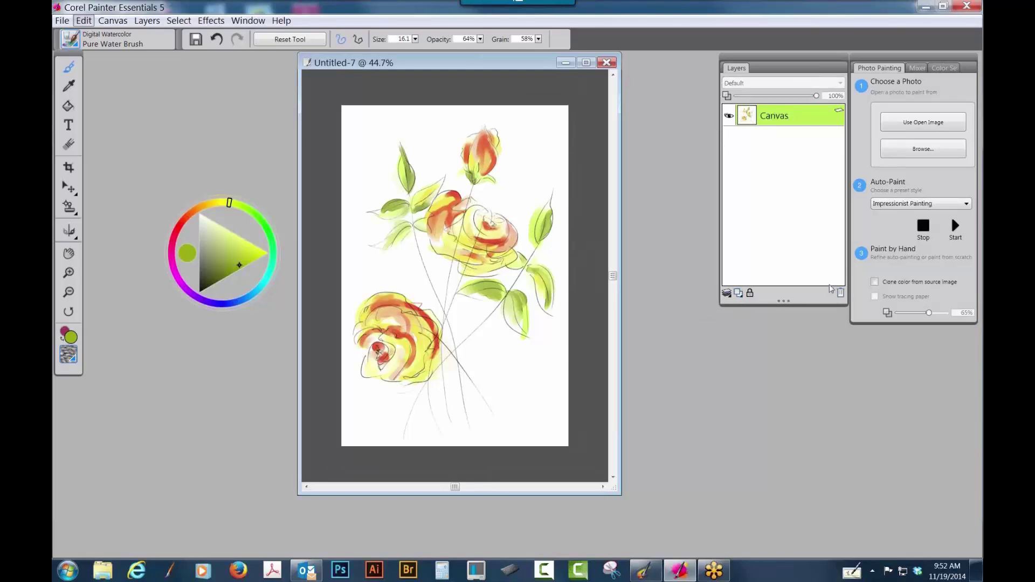
Step: Start placing an image file and browse to the canvas textures folder under Documents > 1-Custom Painter Stuff > Patterns
{"action": "left_click", "coordinate": [74, 23]}
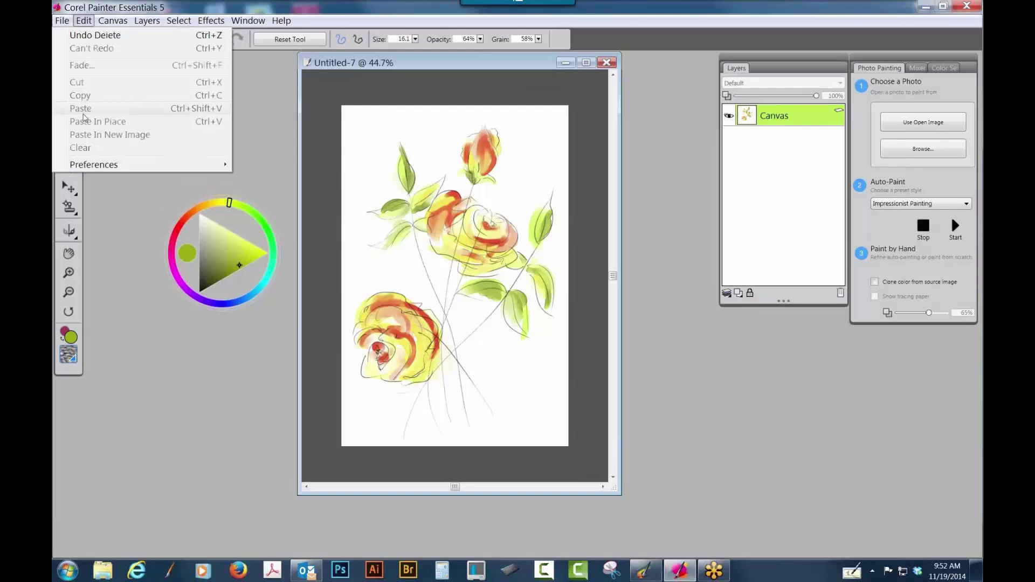
{"action": "left_click", "coordinate": [63, 22]}
{"action": "left_click", "coordinate": [63, 21]}
{"action": "left_click", "coordinate": [79, 77]}
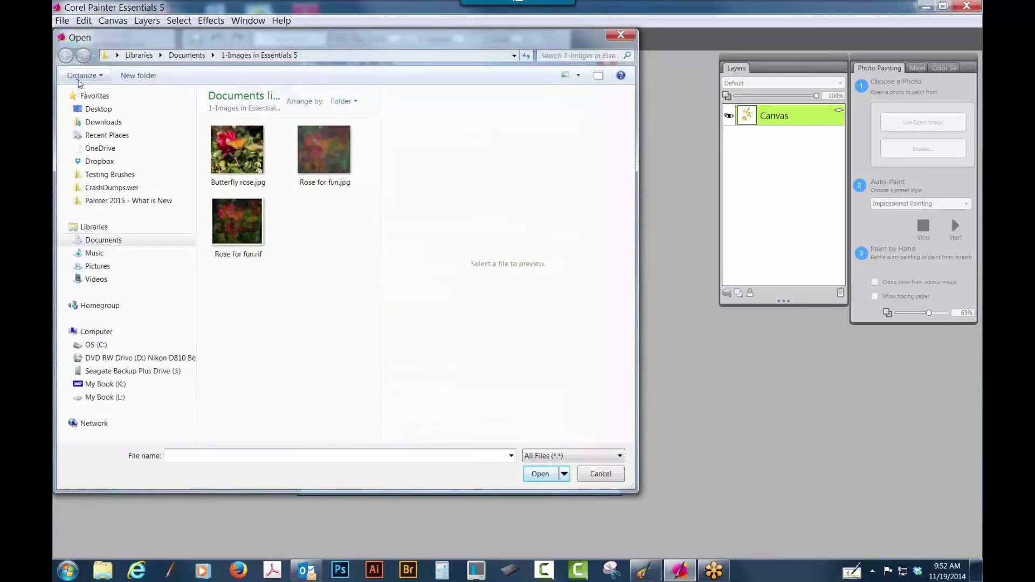
{"action": "left_click", "coordinate": [108, 241]}
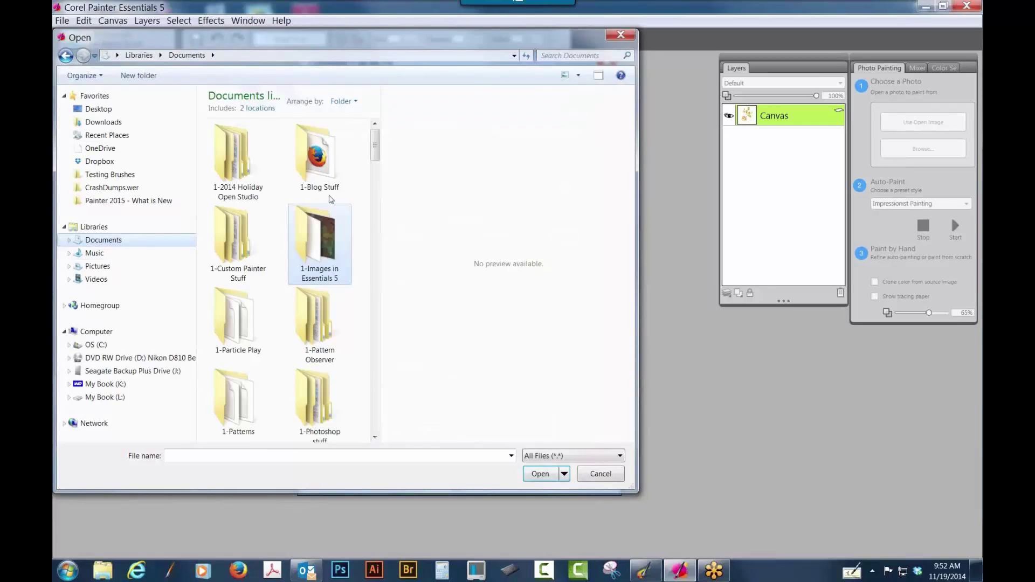
{"action": "double_click", "coordinate": [237, 247]}
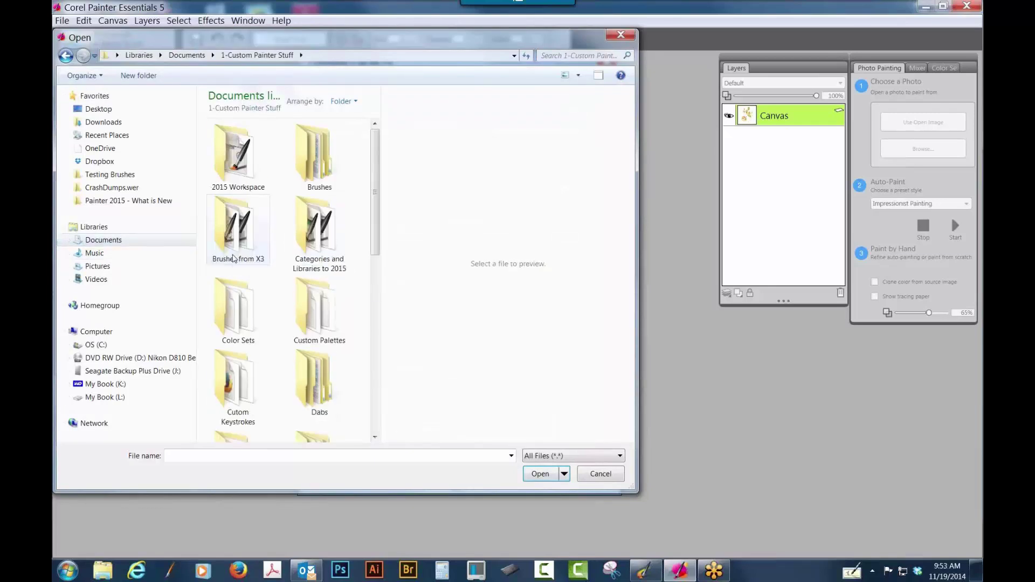
{"action": "left_click_drag", "start_coordinate": [372, 240], "coordinate": [372, 392]}
{"action": "double_click", "coordinate": [343, 276]}
{"action": "double_click", "coordinate": [233, 237]}
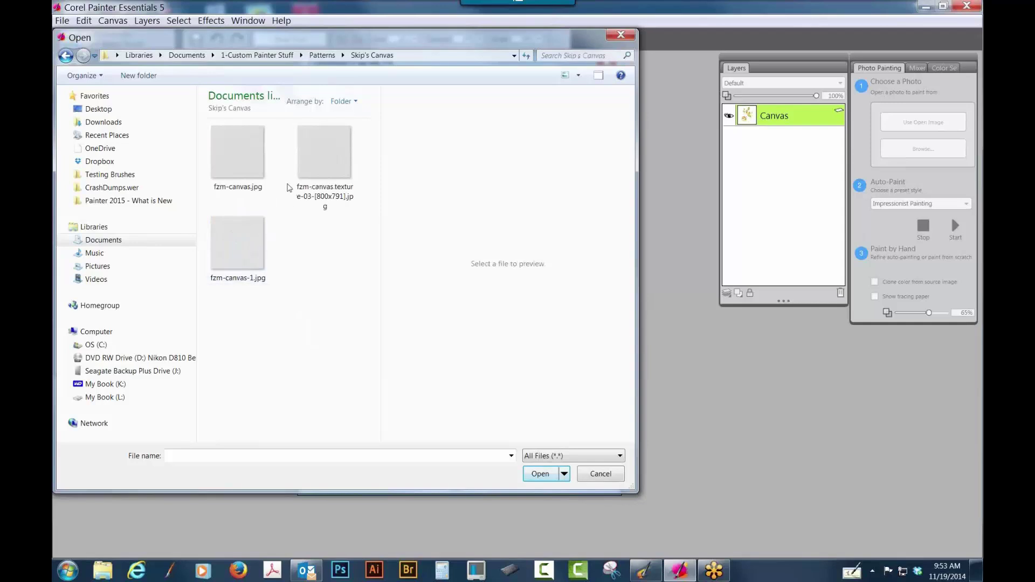
Step: Place fzm-canvas-1.jpg into the painting at 100% horizontal and vertical scale
{"action": "left_click", "coordinate": [231, 264]}
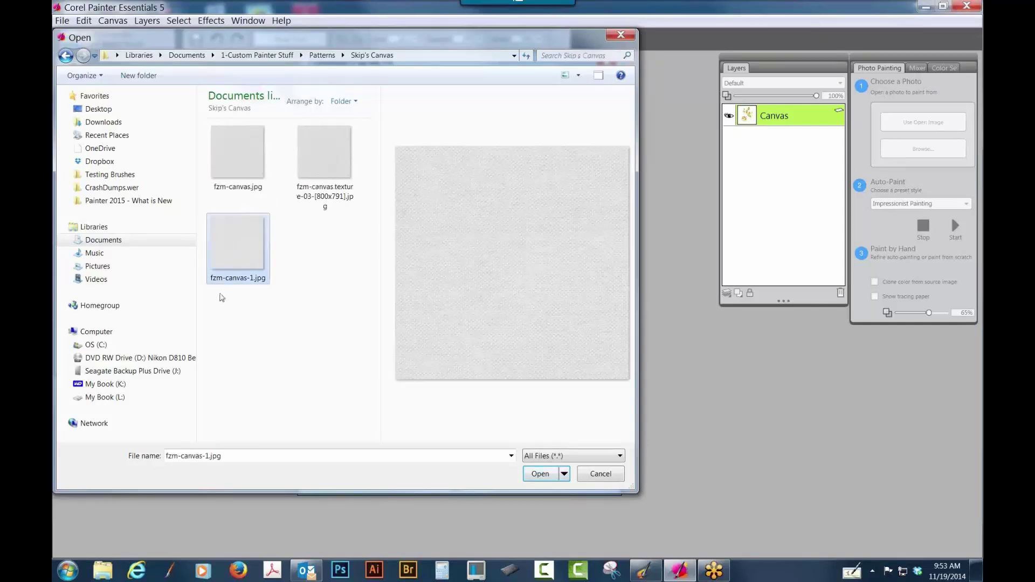
{"action": "left_click", "coordinate": [540, 474]}
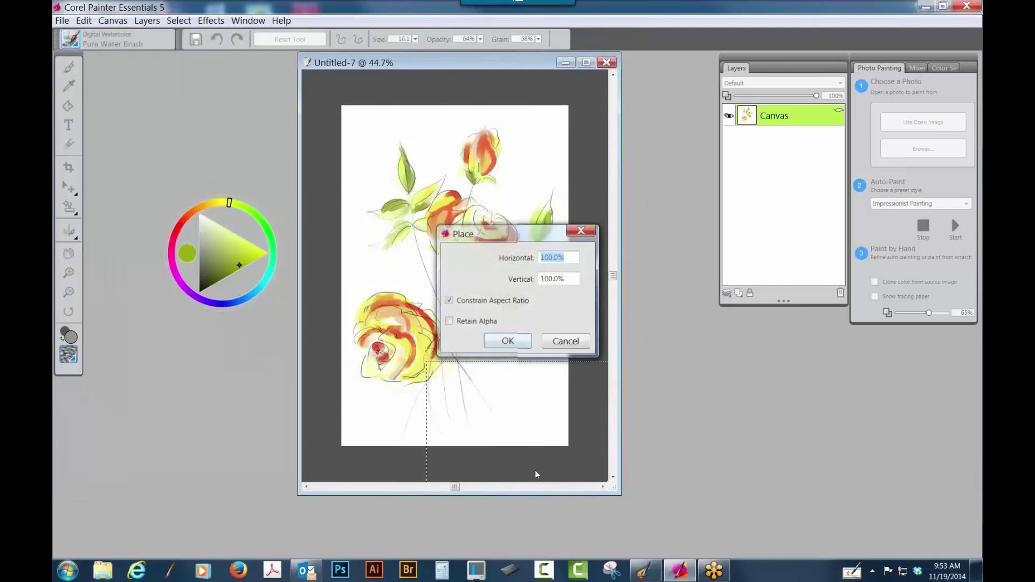
{"action": "left_click", "coordinate": [511, 345]}
Step: Move and stretch the placed canvas texture to cover the whole painting, and convert it to a default layer
{"action": "left_click_drag", "start_coordinate": [528, 413], "coordinate": [425, 154]}
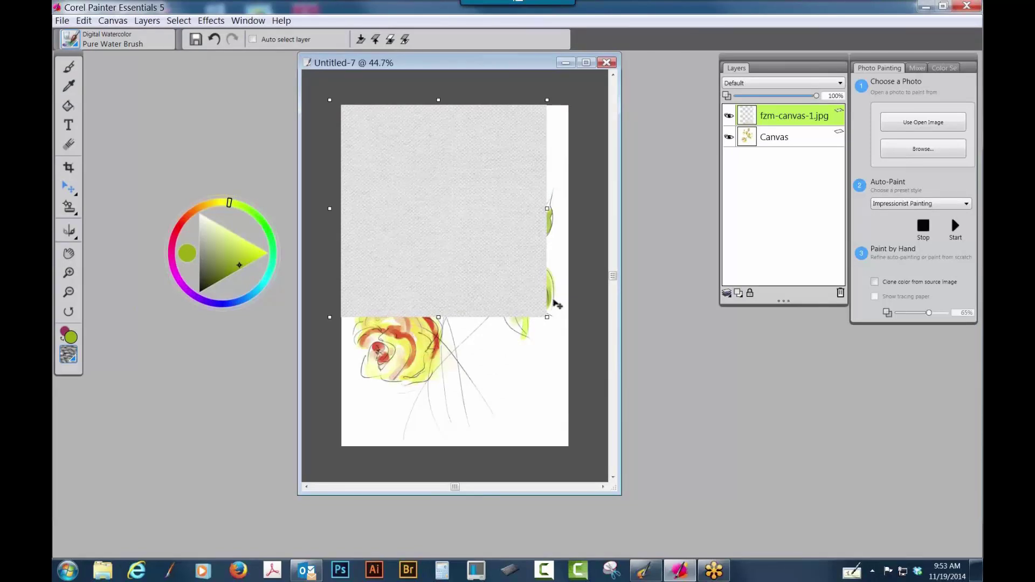
{"action": "left_click_drag", "start_coordinate": [547, 316], "coordinate": [599, 449]}
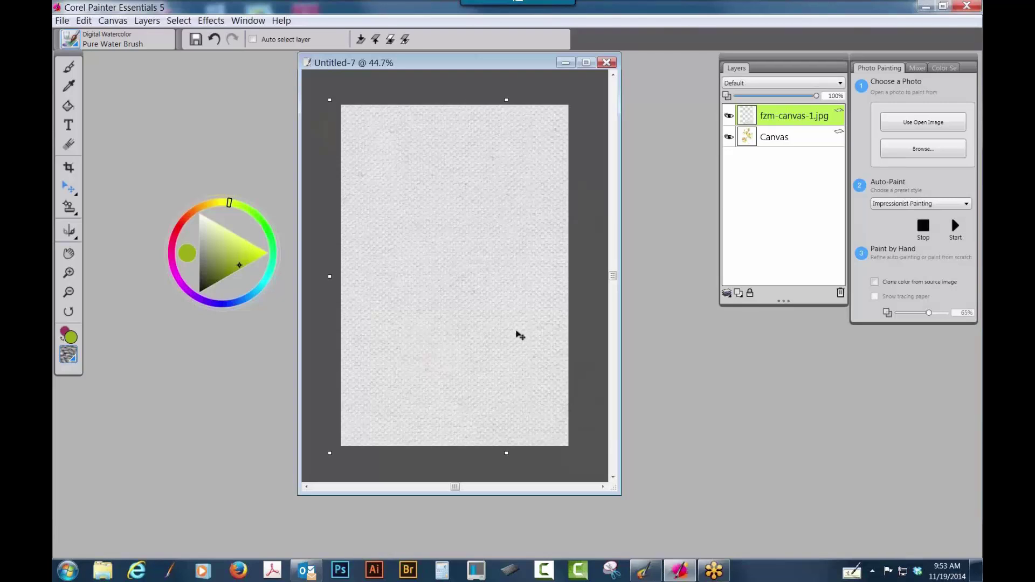
{"action": "left_click", "coordinate": [435, 343]}
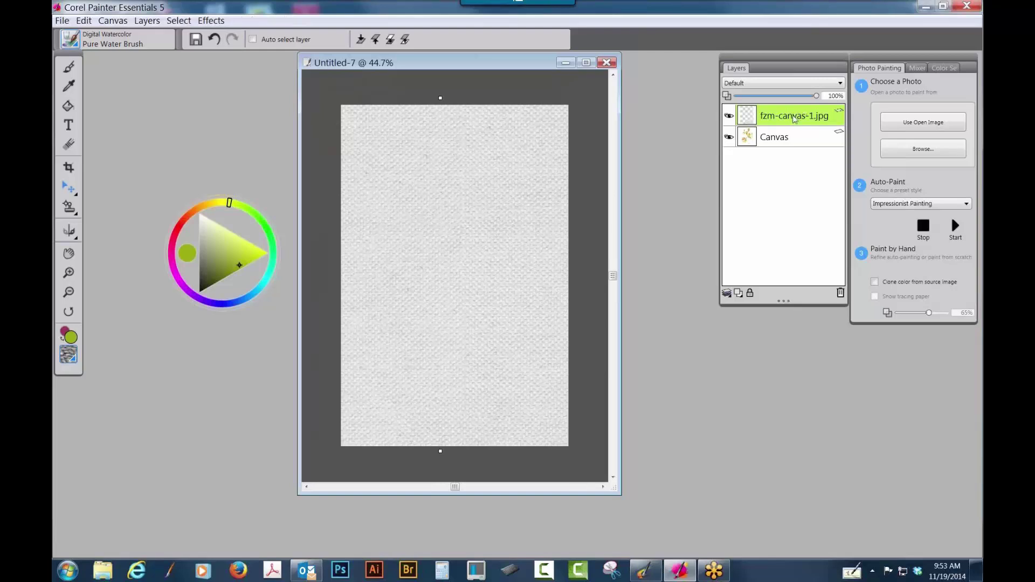
{"action": "right_click", "coordinate": [794, 119]}
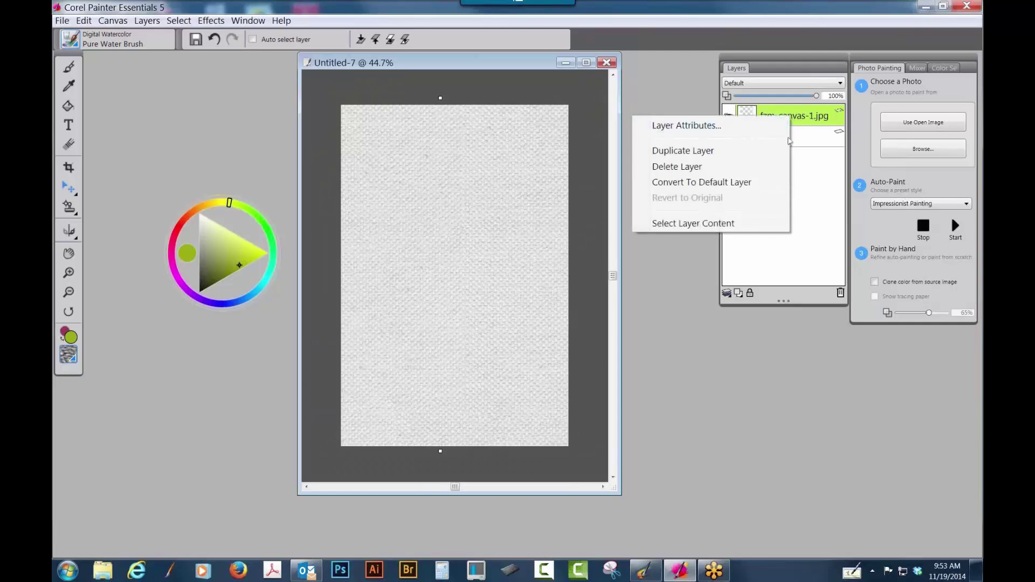
{"action": "left_click", "coordinate": [731, 184]}
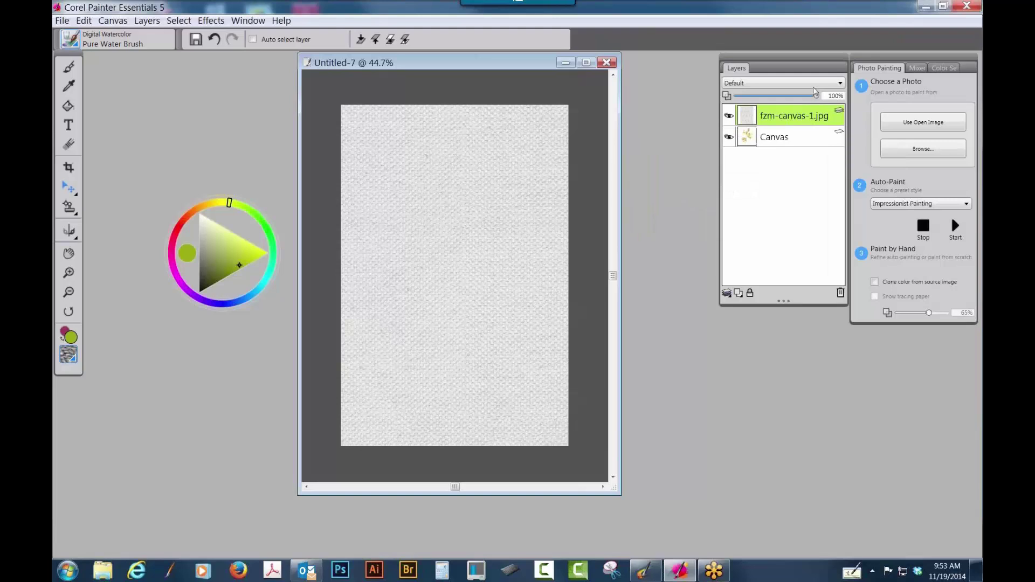
Step: Set the canvas texture layer's composite method to Gel and lower its opacity well below 64% for a faint texture
{"action": "left_click", "coordinate": [840, 84]}
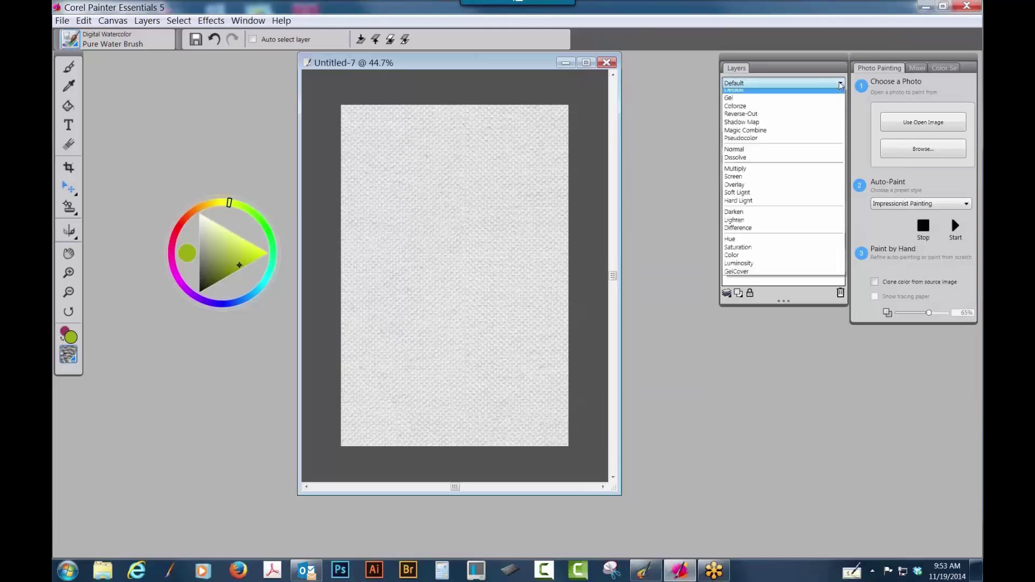
{"action": "left_click", "coordinate": [834, 102]}
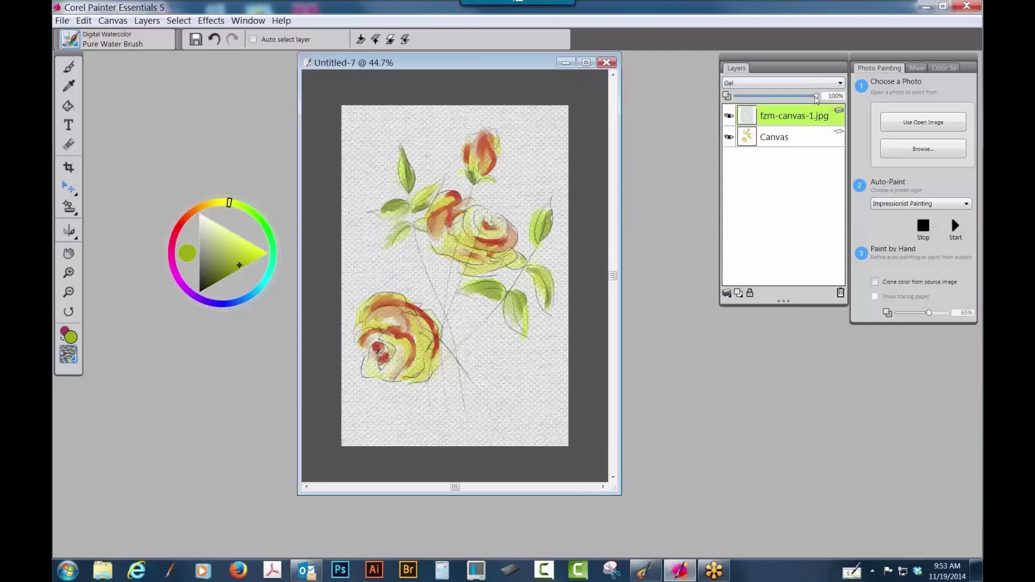
{"action": "left_click", "coordinate": [789, 97]}
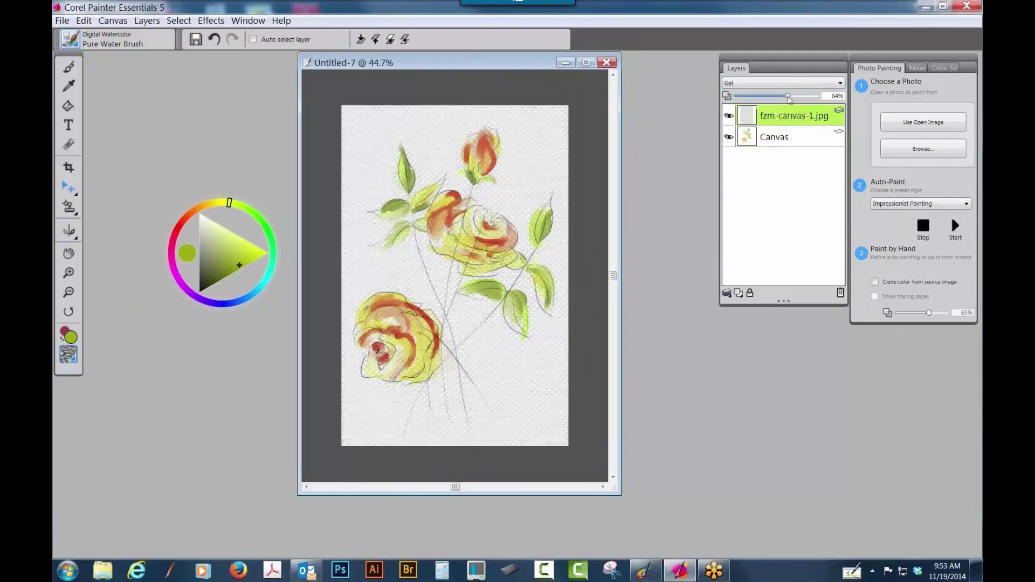
{"action": "left_click_drag", "start_coordinate": [789, 97], "coordinate": [756, 98]}
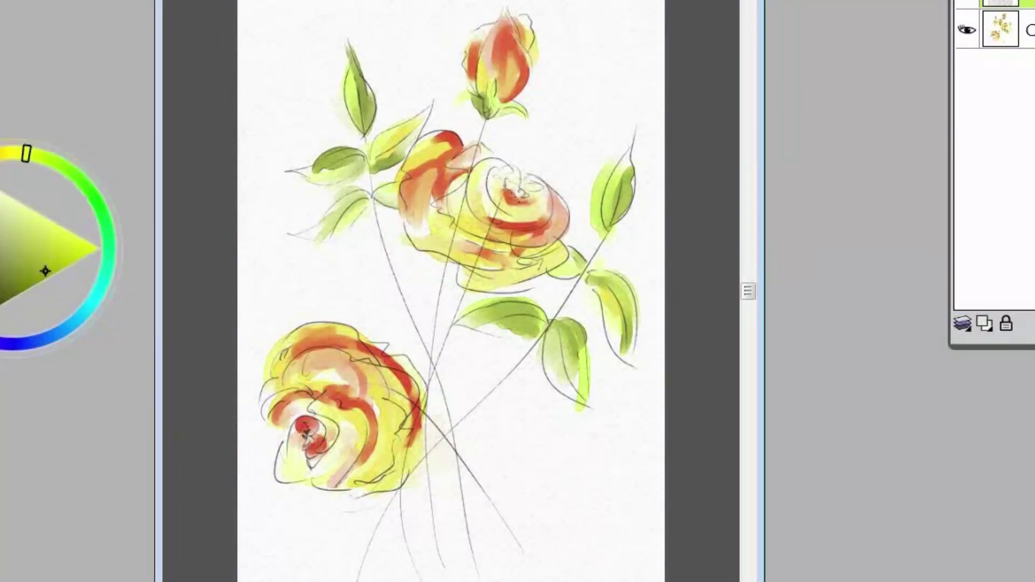
Step: Close the rose painting and open the Welcome screen
{"action": "key", "text": "ctrl+w"}
{"action": "left_click", "coordinate": [634, 418]}
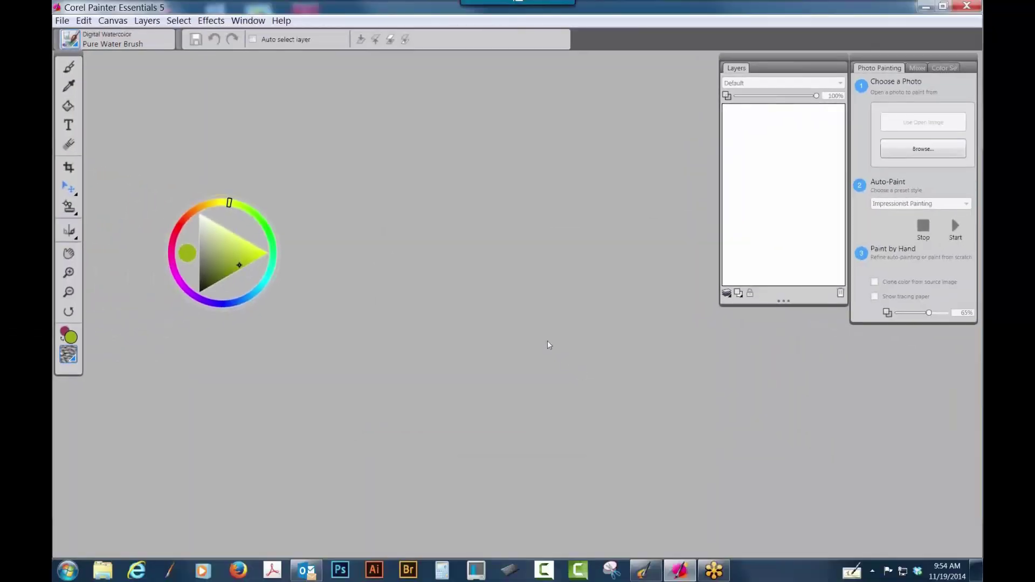
{"action": "left_click", "coordinate": [248, 20]}
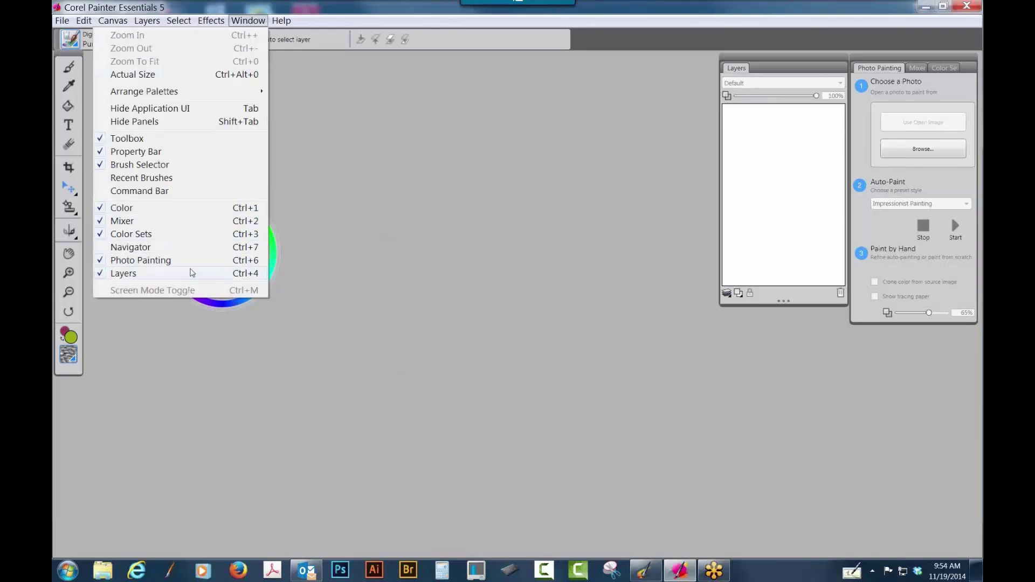
{"action": "mouse_move", "coordinate": [286, 24]}
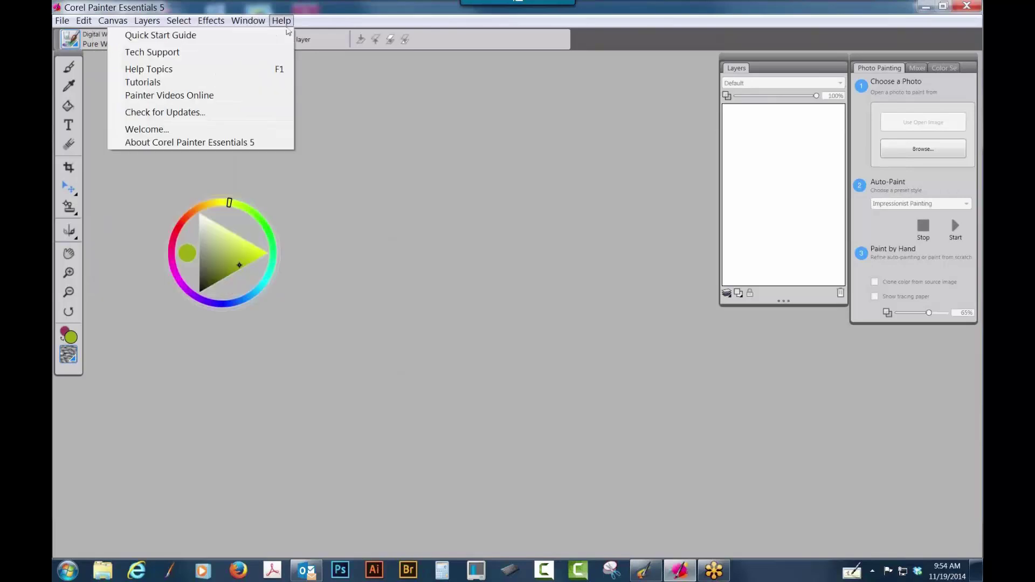
{"action": "left_click", "coordinate": [166, 133]}
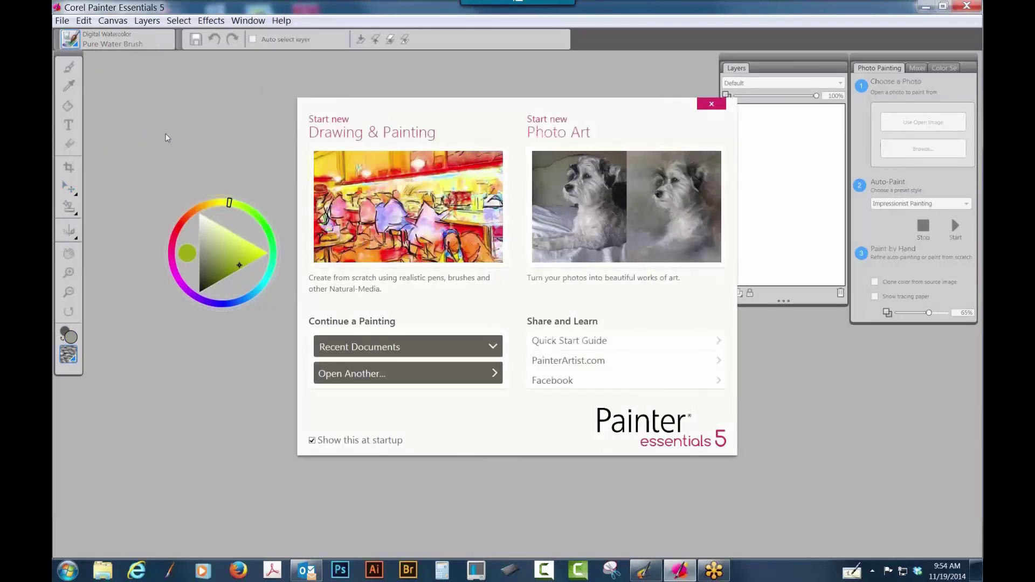
Step: Start a new Photo Art painting using Butterfly rose.jpg as the source image
{"action": "left_click", "coordinate": [639, 246]}
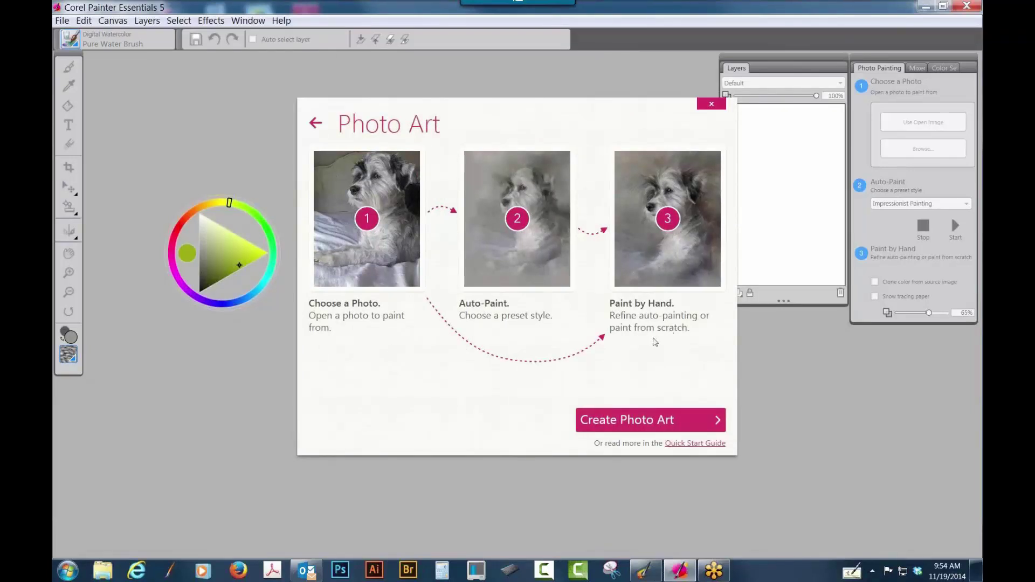
{"action": "left_click", "coordinate": [699, 419]}
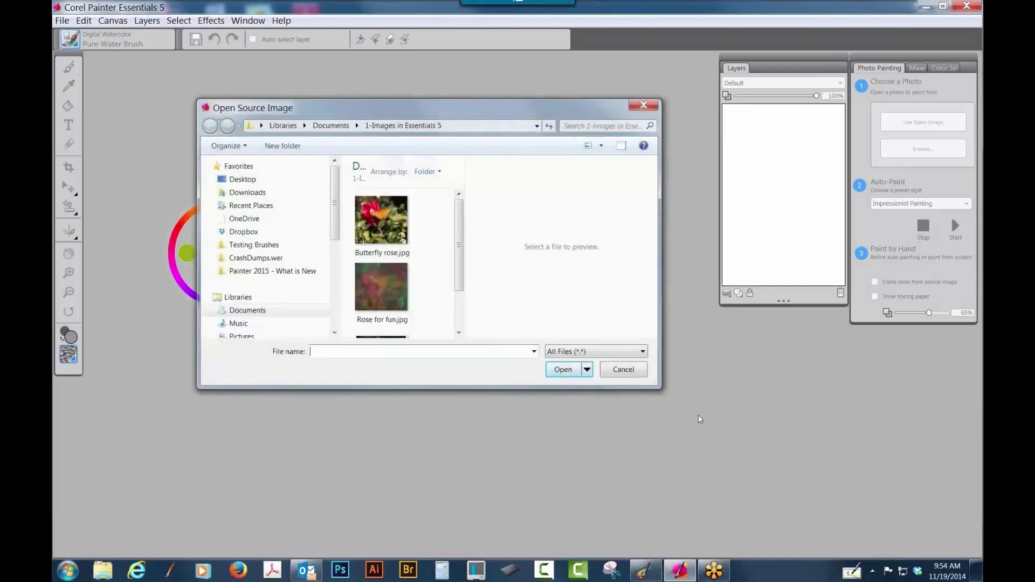
{"action": "left_click", "coordinate": [382, 213]}
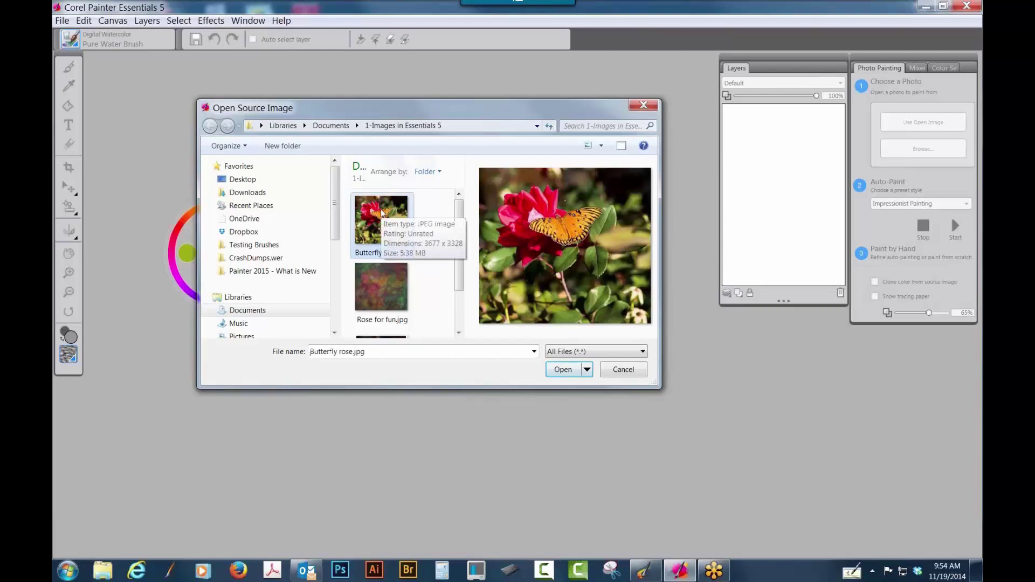
{"action": "left_click", "coordinate": [562, 369]}
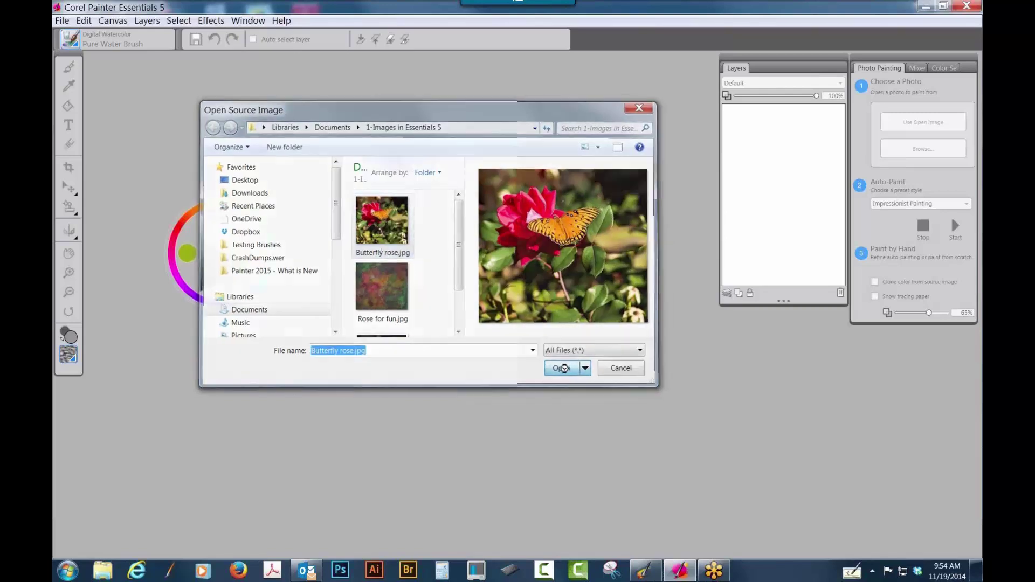
Step: Move the painting window and the color wheel apart so they do not overlap, and fit the whole canvas in the window
{"action": "left_click_drag", "start_coordinate": [386, 59], "coordinate": [554, 66]}
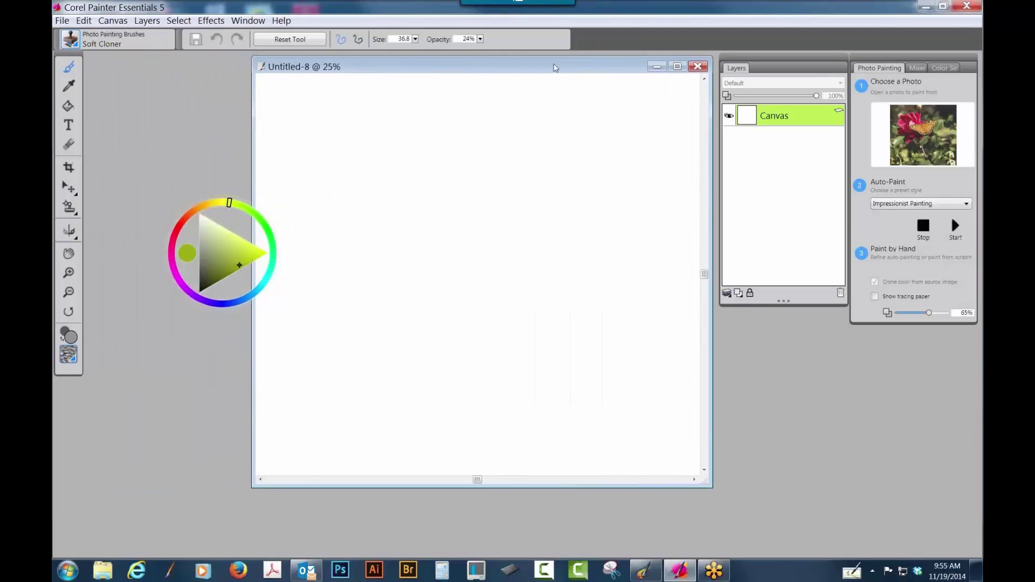
{"action": "left_click_drag", "start_coordinate": [233, 223], "coordinate": [165, 211]}
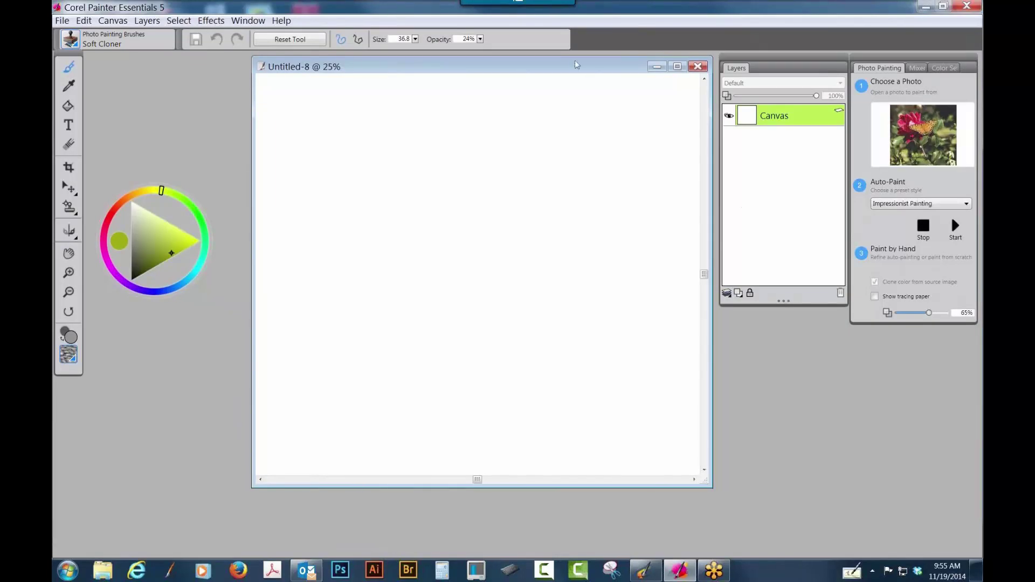
{"action": "key", "text": "ctrl+0"}
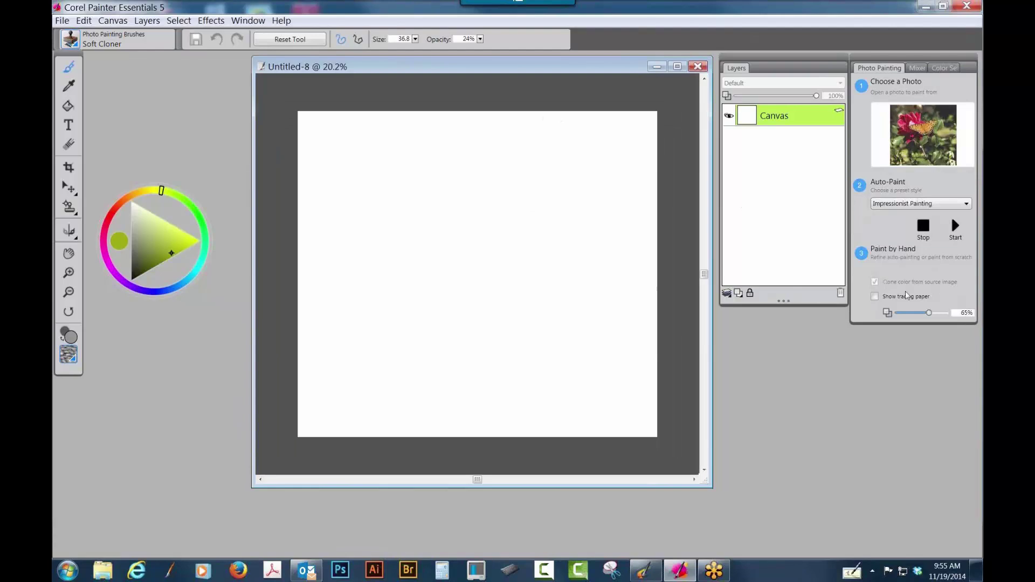
Step: Preview the source photo through the tracing paper at 50% opacity, and hide the tracing paper
{"action": "left_click", "coordinate": [875, 296]}
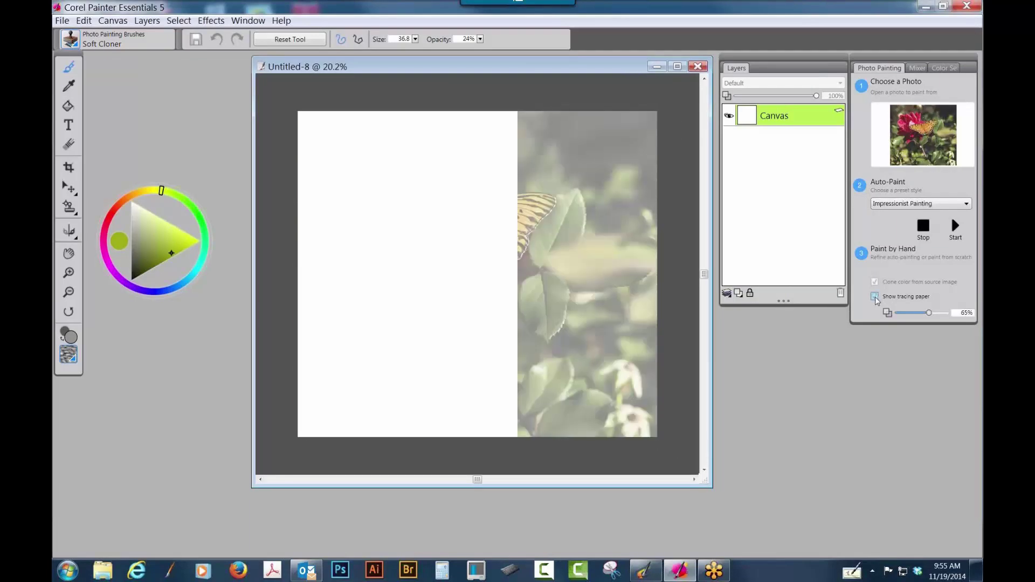
{"action": "left_click", "coordinate": [875, 297]}
{"action": "left_click", "coordinate": [875, 296]}
{"action": "left_click", "coordinate": [876, 297]}
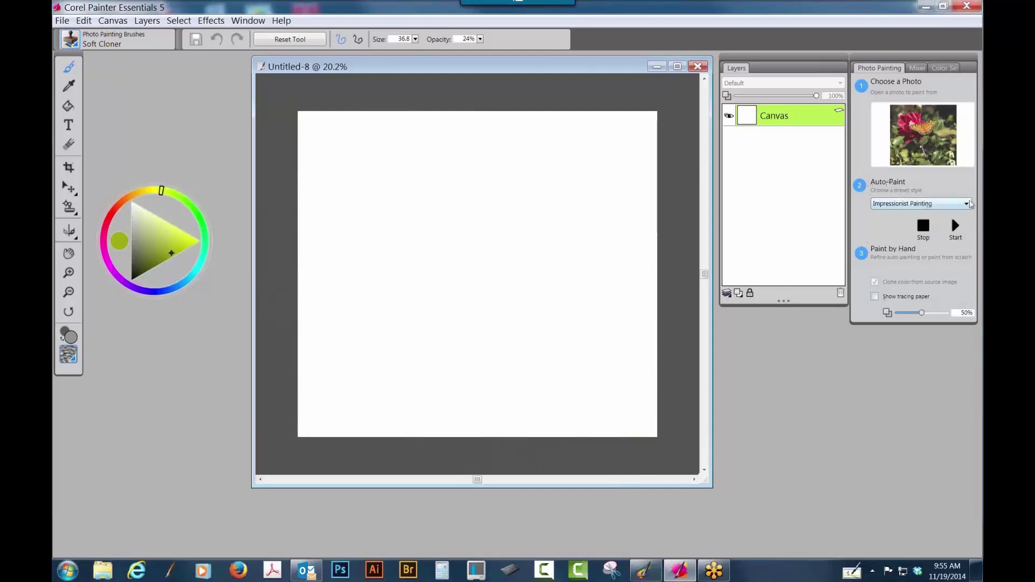
Step: Auto-paint the canvas in the Oil Painting style, auto-paint over it in the Impressionist Painting style, and stop once the canvas is covered
{"action": "left_click", "coordinate": [910, 203]}
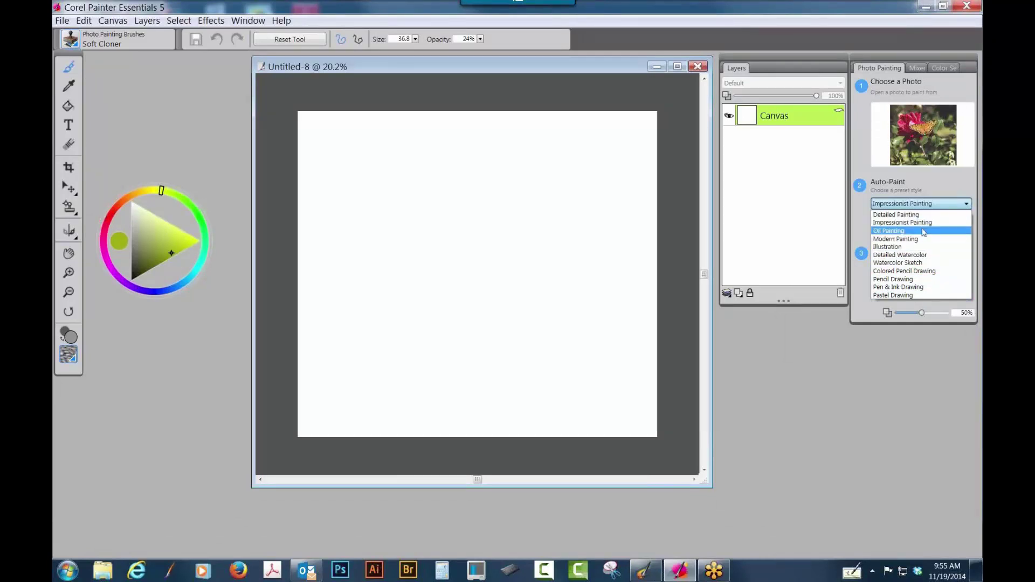
{"action": "left_click", "coordinate": [920, 231]}
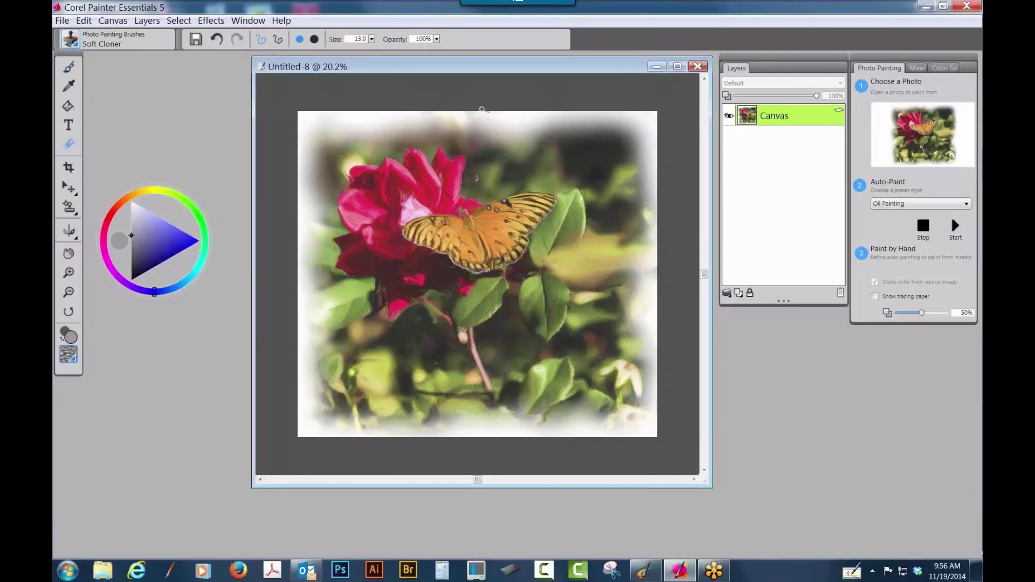
{"action": "left_click", "coordinate": [968, 203]}
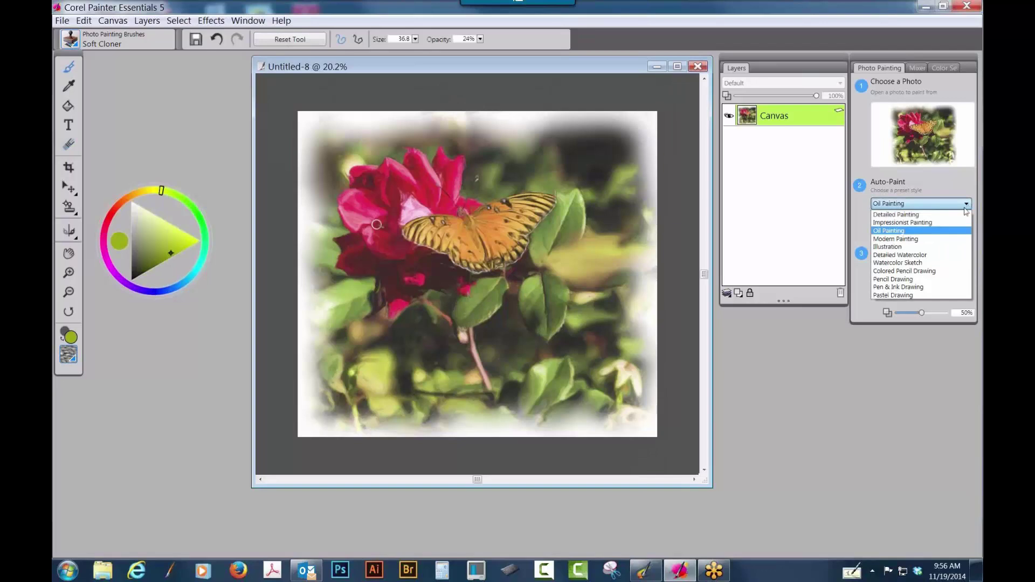
{"action": "left_click", "coordinate": [952, 223]}
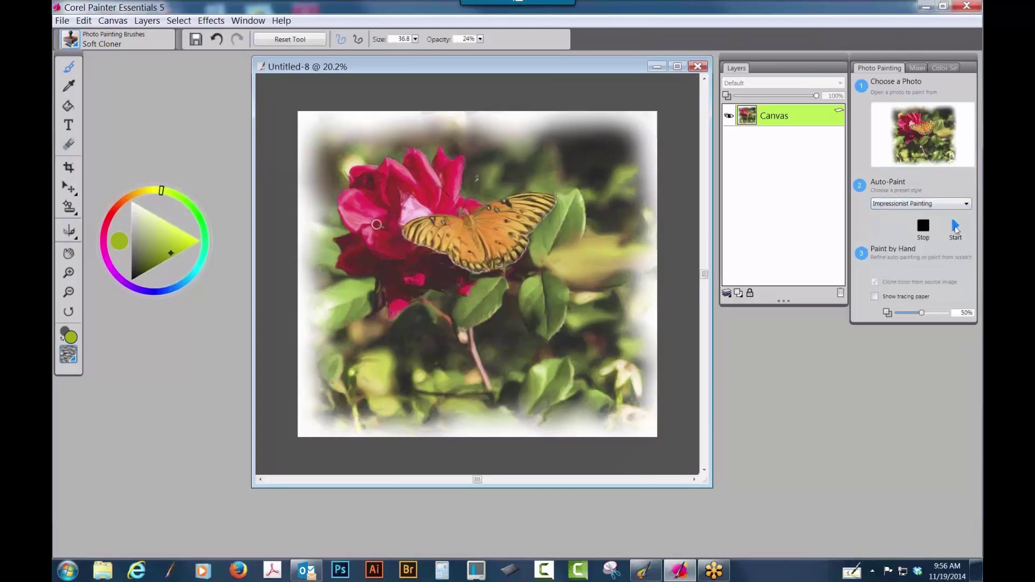
{"action": "left_click", "coordinate": [955, 226]}
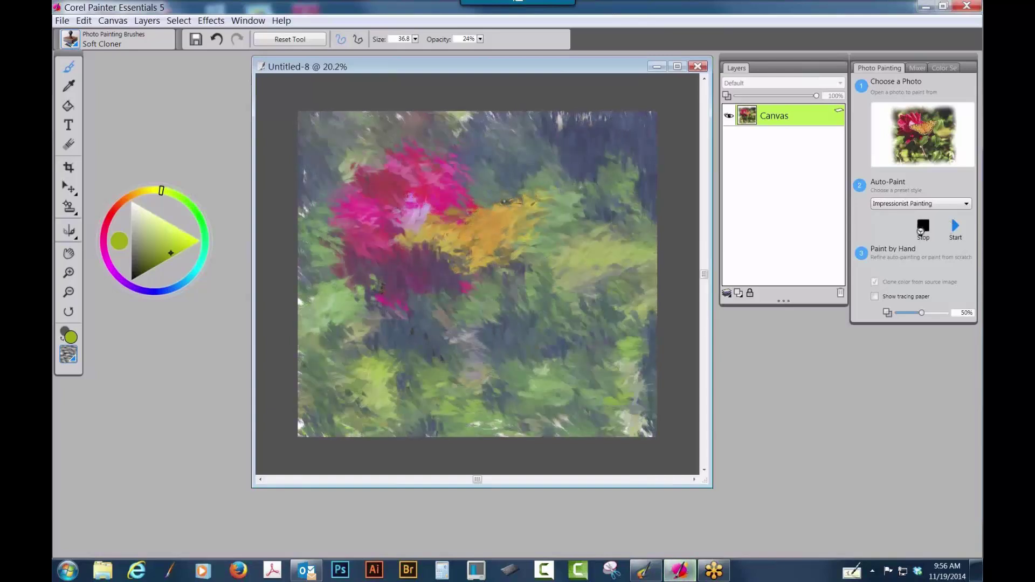
{"action": "left_click", "coordinate": [926, 227]}
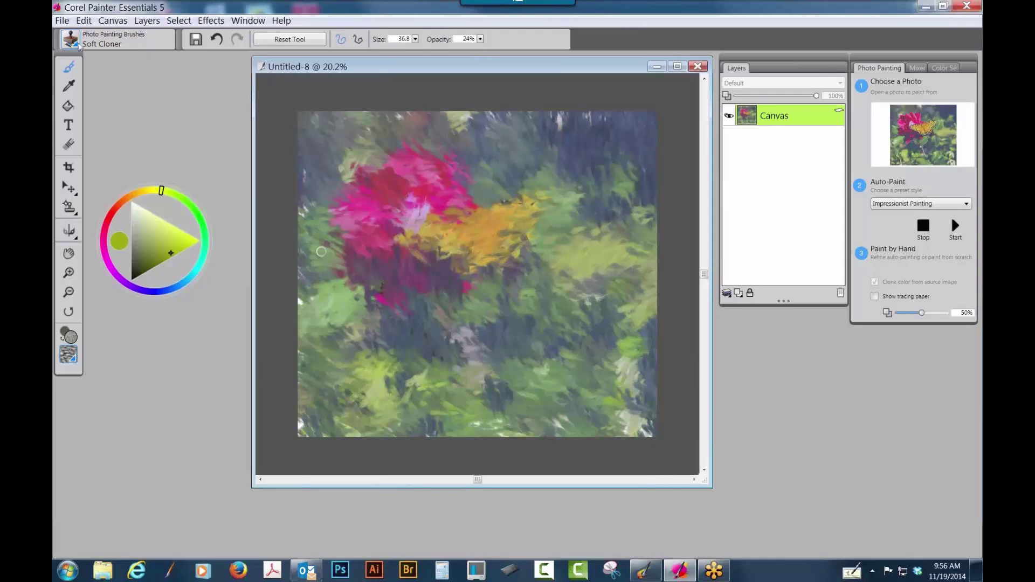
Step: Choose the Impressionist Blender Jitter brush from Artists and paint loose strokes over the background foliage at size 315.9
{"action": "left_click", "coordinate": [72, 39]}
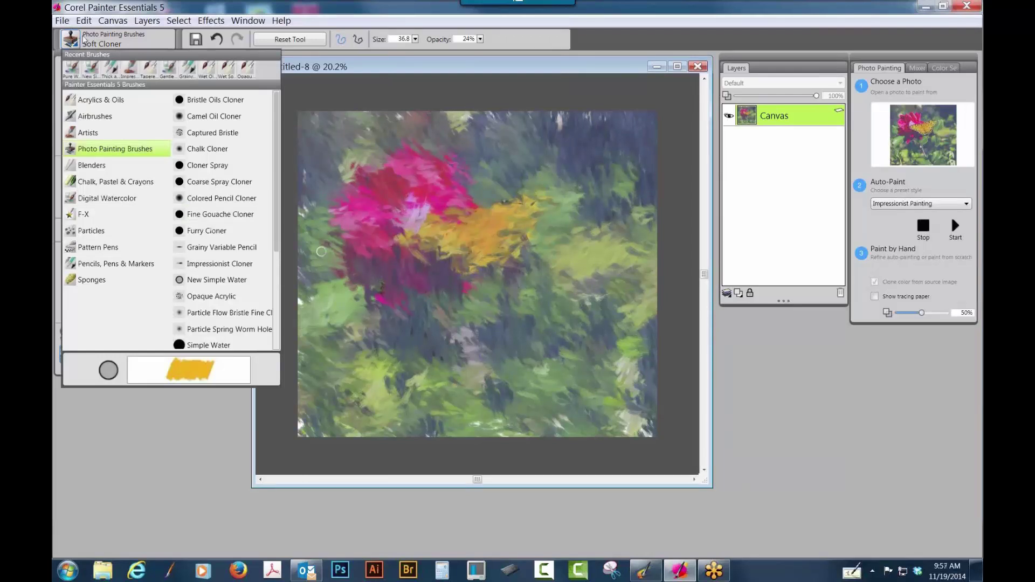
{"action": "left_click", "coordinate": [91, 132]}
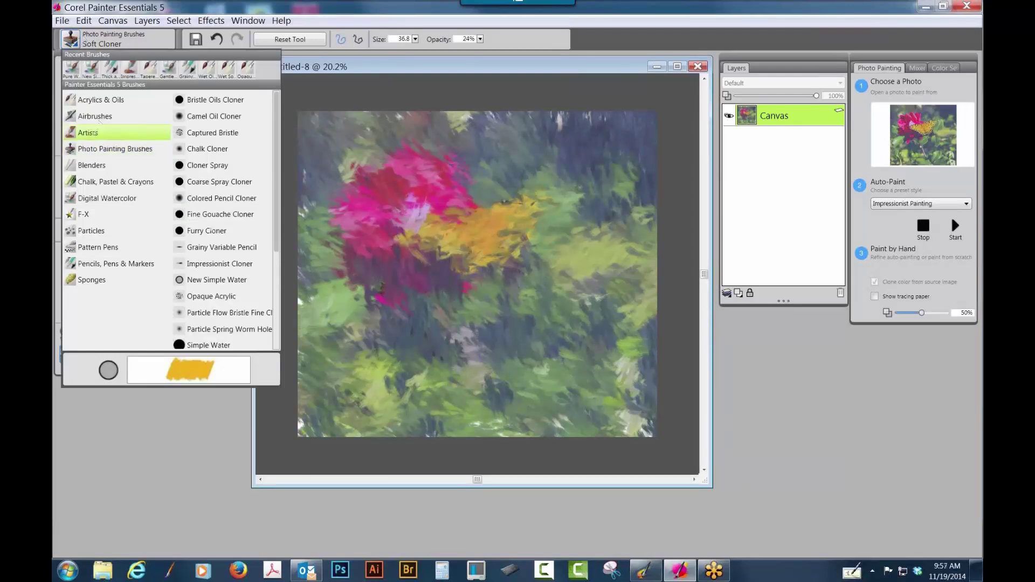
{"action": "left_click", "coordinate": [241, 102]}
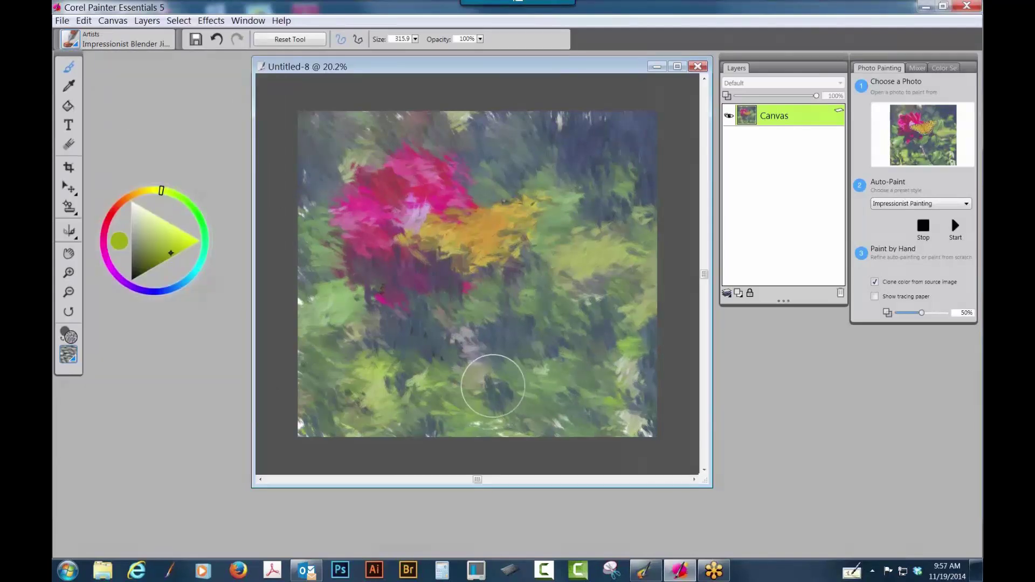
{"action": "mouse_move", "coordinate": [292, 321]}
{"action": "left_mouse_down"}
{"action": "mouse_move", "coordinate": [282, 208]}
{"action": "mouse_move", "coordinate": [275, 363]}
{"action": "mouse_move", "coordinate": [320, 365]}
{"action": "mouse_move", "coordinate": [312, 420]}
{"action": "mouse_move", "coordinate": [296, 432]}
{"action": "mouse_move", "coordinate": [296, 339]}
{"action": "mouse_move", "coordinate": [380, 435]}
{"action": "left_mouse_up"}
{"action": "mouse_move", "coordinate": [557, 127]}
{"action": "left_mouse_down"}
{"action": "mouse_move", "coordinate": [573, 120]}
{"action": "mouse_move", "coordinate": [478, 99]}
{"action": "mouse_move", "coordinate": [518, 119]}
{"action": "mouse_move", "coordinate": [407, 116]}
{"action": "mouse_move", "coordinate": [307, 156]}
{"action": "mouse_move", "coordinate": [310, 197]}
{"action": "mouse_move", "coordinate": [328, 131]}
{"action": "mouse_move", "coordinate": [576, 157]}
{"action": "mouse_move", "coordinate": [569, 303]}
{"action": "mouse_move", "coordinate": [606, 335]}
{"action": "mouse_move", "coordinate": [624, 393]}
{"action": "mouse_move", "coordinate": [664, 427]}
{"action": "mouse_move", "coordinate": [487, 430]}
{"action": "mouse_move", "coordinate": [626, 416]}
{"action": "mouse_move", "coordinate": [628, 363]}
{"action": "mouse_move", "coordinate": [636, 420]}
{"action": "mouse_move", "coordinate": [635, 384]}
{"action": "mouse_move", "coordinate": [557, 415]}
{"action": "mouse_move", "coordinate": [534, 372]}
{"action": "mouse_move", "coordinate": [462, 347]}
{"action": "mouse_move", "coordinate": [494, 327]}
{"action": "mouse_move", "coordinate": [442, 372]}
{"action": "mouse_move", "coordinate": [421, 430]}
{"action": "mouse_move", "coordinate": [358, 429]}
{"action": "mouse_move", "coordinate": [266, 466]}
{"action": "left_mouse_up"}
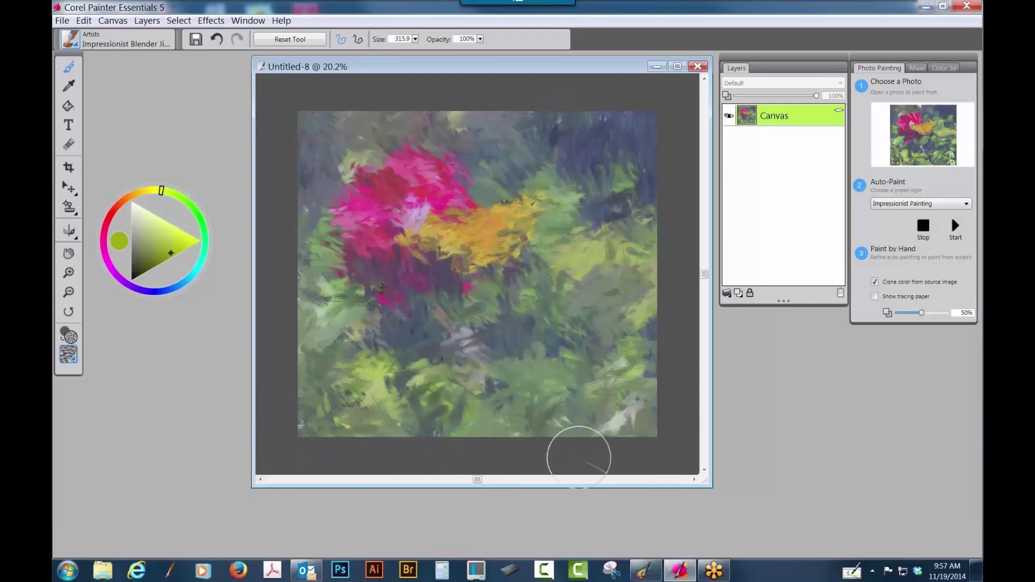
Step: Show the tracing paper, set its opacity to 72%, and hide it again
{"action": "left_click", "coordinate": [875, 297]}
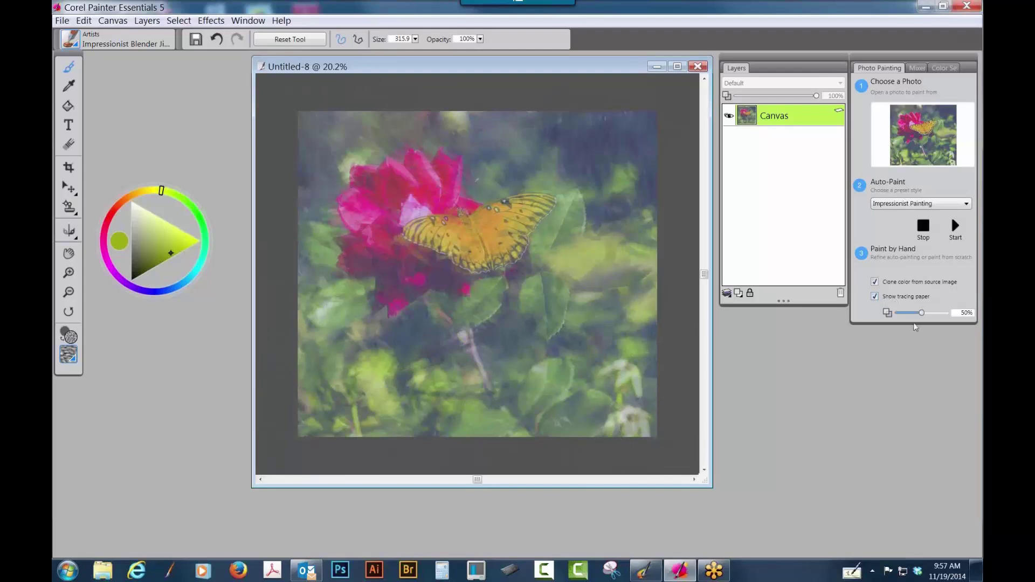
{"action": "left_click_drag", "start_coordinate": [922, 315], "coordinate": [921, 317]}
{"action": "left_click_drag", "start_coordinate": [899, 317], "coordinate": [935, 317]}
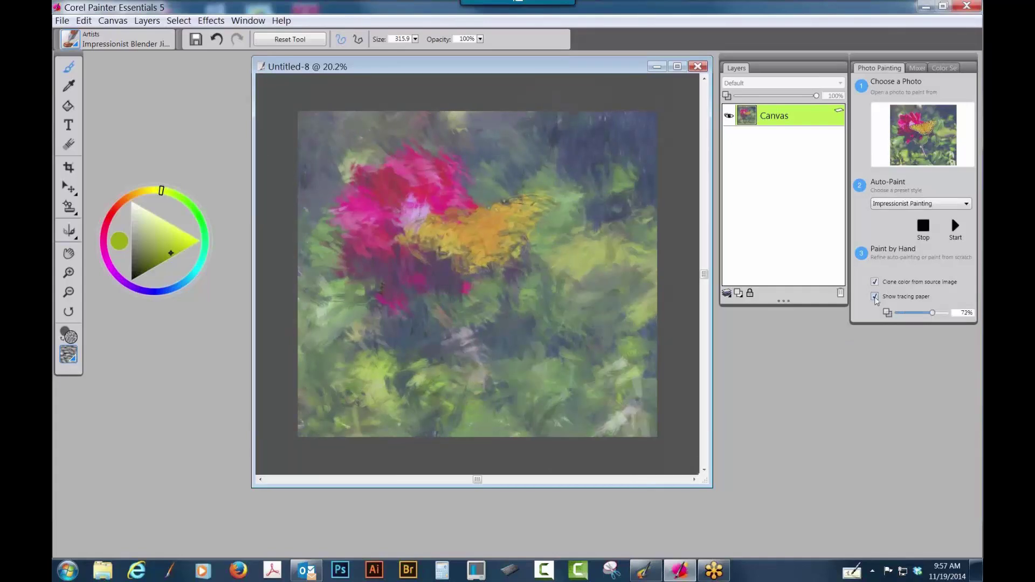
{"action": "left_click", "coordinate": [875, 297]}
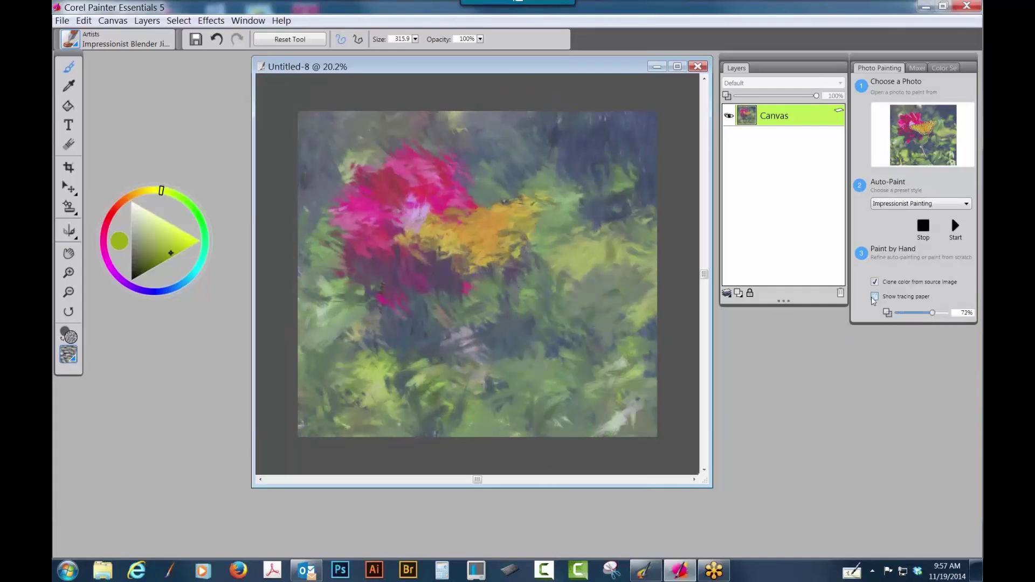
Step: Reduce the blender brush to size 73.6 and, with the tracing paper shown, paint strokes along the rose petals and butterfly
{"action": "mouse_move", "coordinate": [477, 232]}
{"action": "left_mouse_down"}
{"action": "mouse_move", "coordinate": [490, 242]}
{"action": "mouse_move", "coordinate": [496, 208]}
{"action": "left_mouse_up"}
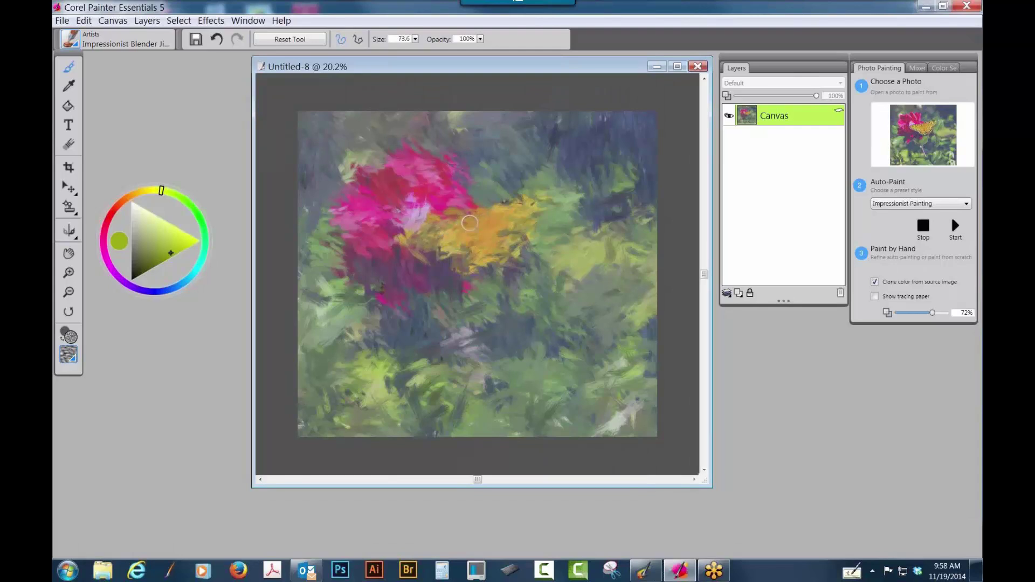
{"action": "left_click", "coordinate": [876, 297]}
{"action": "left_click_drag", "start_coordinate": [937, 319], "coordinate": [935, 318]}
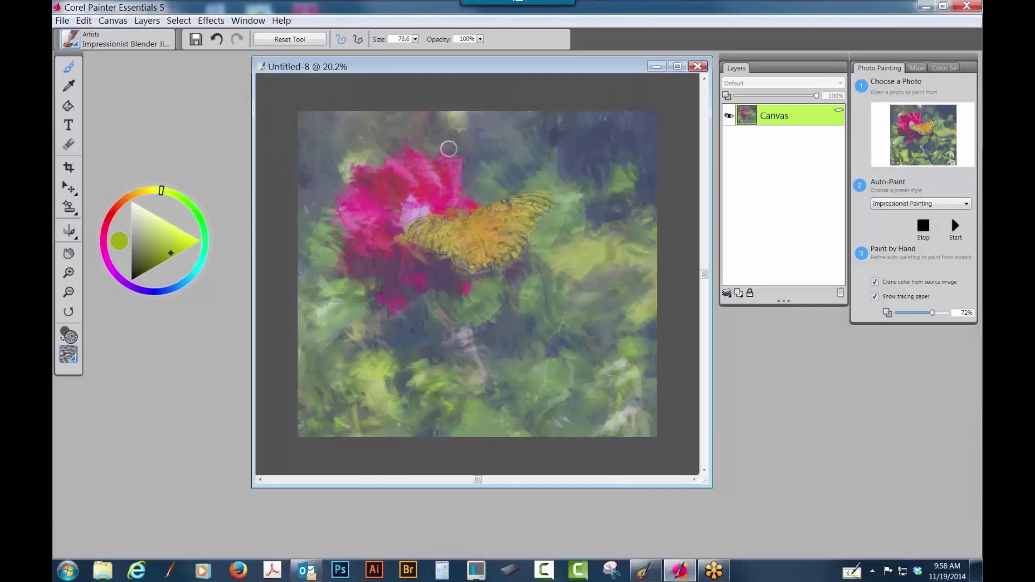
{"action": "mouse_move", "coordinate": [413, 162]}
{"action": "left_mouse_down"}
{"action": "mouse_move", "coordinate": [443, 191]}
{"action": "mouse_move", "coordinate": [398, 168]}
{"action": "left_mouse_up"}
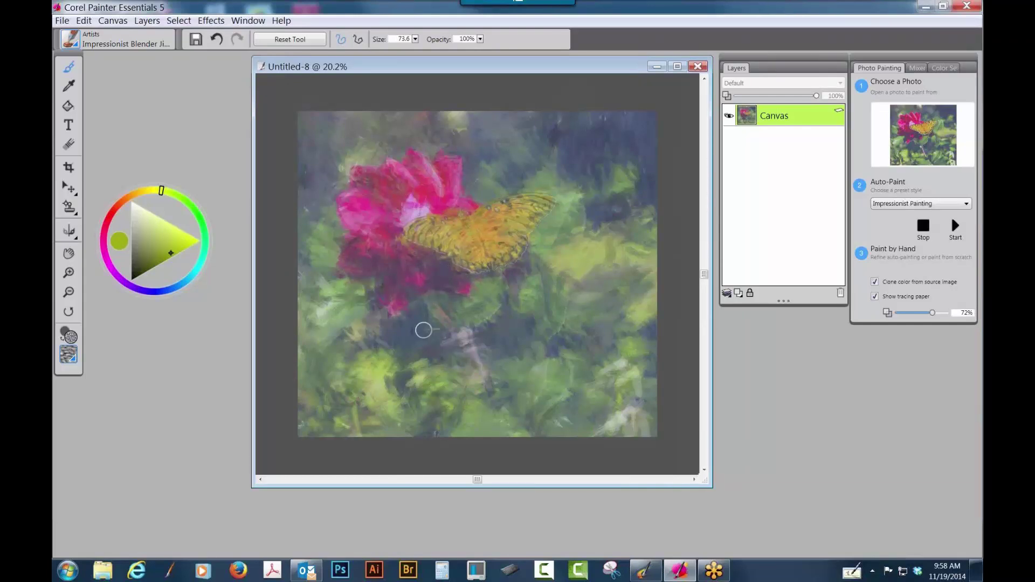
Step: Hide the tracing paper and paint looser strokes through the background around the rose with the brush at size 188.5
{"action": "left_click", "coordinate": [875, 296]}
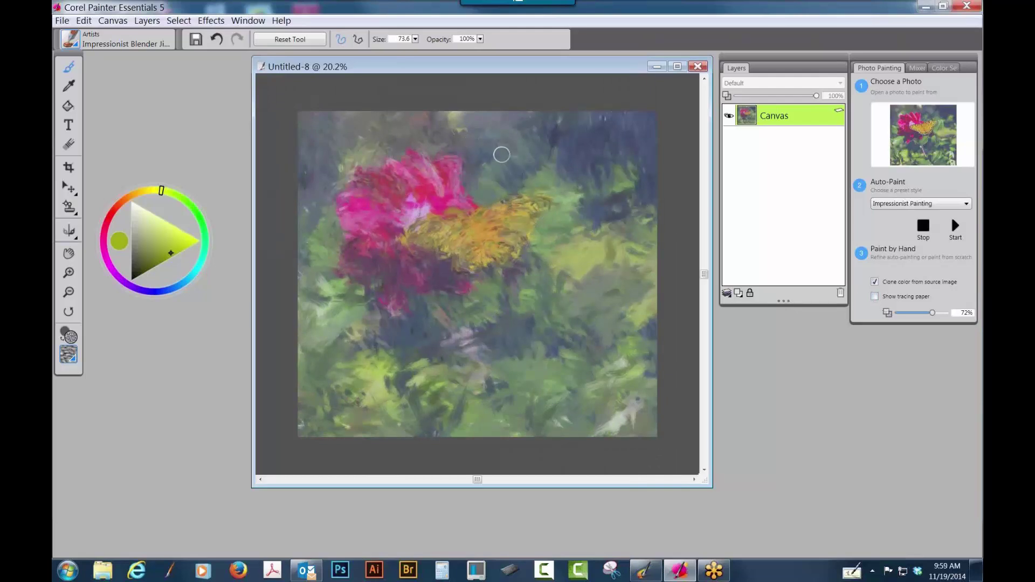
{"action": "mouse_move", "coordinate": [493, 160]}
{"action": "left_mouse_down"}
{"action": "mouse_move", "coordinate": [482, 178]}
{"action": "mouse_move", "coordinate": [498, 130]}
{"action": "mouse_move", "coordinate": [481, 138]}
{"action": "mouse_move", "coordinate": [446, 127]}
{"action": "mouse_move", "coordinate": [448, 103]}
{"action": "mouse_move", "coordinate": [438, 139]}
{"action": "mouse_move", "coordinate": [409, 140]}
{"action": "mouse_move", "coordinate": [447, 83]}
{"action": "mouse_move", "coordinate": [402, 138]}
{"action": "mouse_move", "coordinate": [332, 160]}
{"action": "mouse_move", "coordinate": [347, 158]}
{"action": "mouse_move", "coordinate": [342, 128]}
{"action": "mouse_move", "coordinate": [379, 107]}
{"action": "mouse_move", "coordinate": [337, 193]}
{"action": "mouse_move", "coordinate": [339, 174]}
{"action": "mouse_move", "coordinate": [326, 164]}
{"action": "mouse_move", "coordinate": [309, 222]}
{"action": "mouse_move", "coordinate": [325, 243]}
{"action": "mouse_move", "coordinate": [293, 313]}
{"action": "mouse_move", "coordinate": [358, 288]}
{"action": "mouse_move", "coordinate": [338, 258]}
{"action": "mouse_move", "coordinate": [330, 267]}
{"action": "mouse_move", "coordinate": [359, 289]}
{"action": "mouse_move", "coordinate": [311, 288]}
{"action": "mouse_move", "coordinate": [318, 270]}
{"action": "mouse_move", "coordinate": [387, 338]}
{"action": "mouse_move", "coordinate": [358, 333]}
{"action": "mouse_move", "coordinate": [420, 309]}
{"action": "mouse_move", "coordinate": [429, 321]}
{"action": "mouse_move", "coordinate": [530, 276]}
{"action": "mouse_move", "coordinate": [561, 184]}
{"action": "mouse_move", "coordinate": [580, 201]}
{"action": "mouse_move", "coordinate": [562, 232]}
{"action": "mouse_move", "coordinate": [586, 247]}
{"action": "mouse_move", "coordinate": [488, 289]}
{"action": "mouse_move", "coordinate": [476, 335]}
{"action": "mouse_move", "coordinate": [508, 428]}
{"action": "mouse_move", "coordinate": [507, 459]}
{"action": "left_mouse_up"}
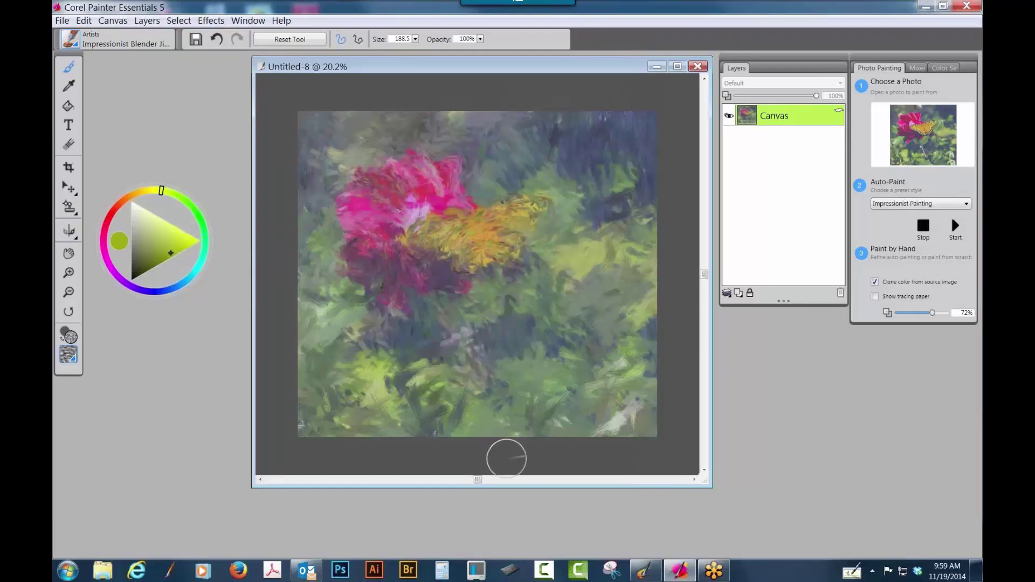
Step: Choose the Tapered Camel brush from Acrylics & Oils, turn off clone color, sample a red from the rose, and paint it onto the upper petals
{"action": "left_click", "coordinate": [78, 42]}
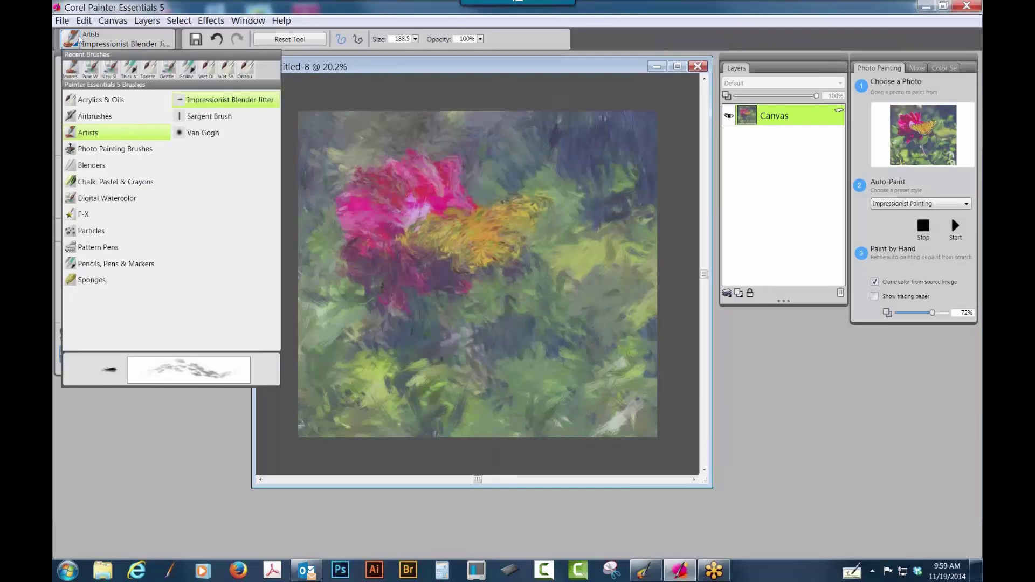
{"action": "left_click", "coordinate": [109, 100]}
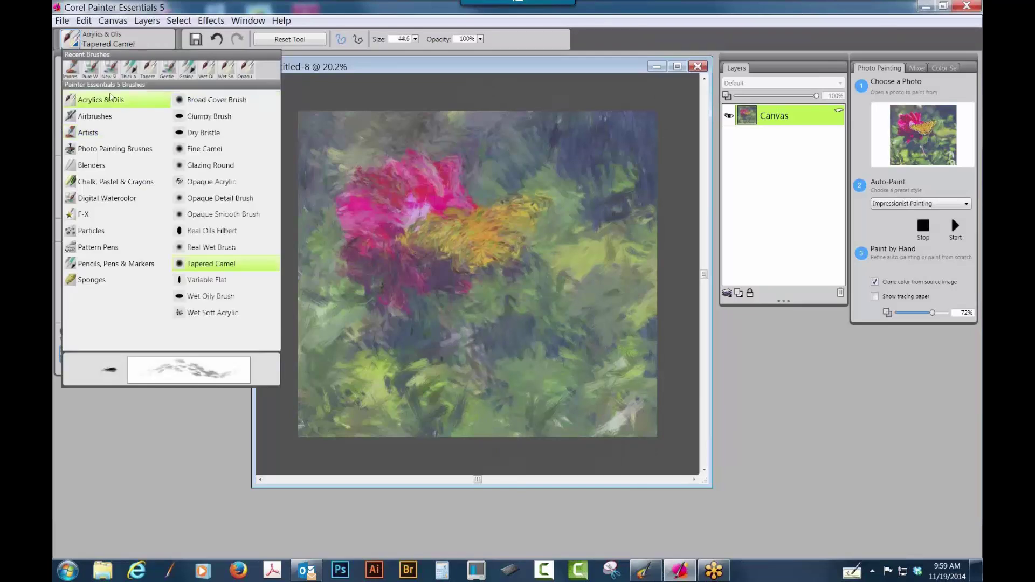
{"action": "left_click", "coordinate": [232, 264]}
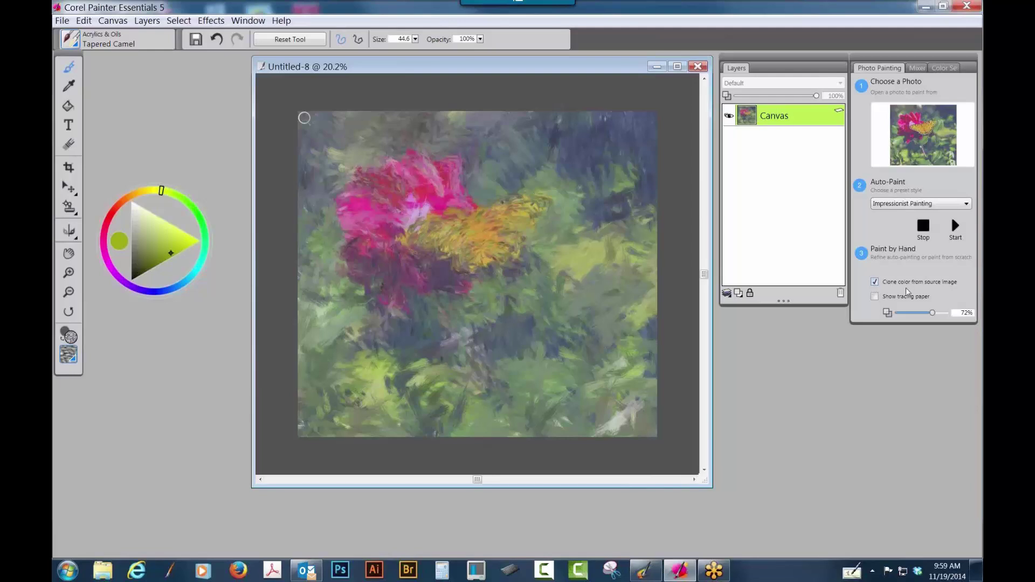
{"action": "left_click", "coordinate": [875, 282]}
{"action": "left_click", "coordinate": [402, 192], "text": "alt"}
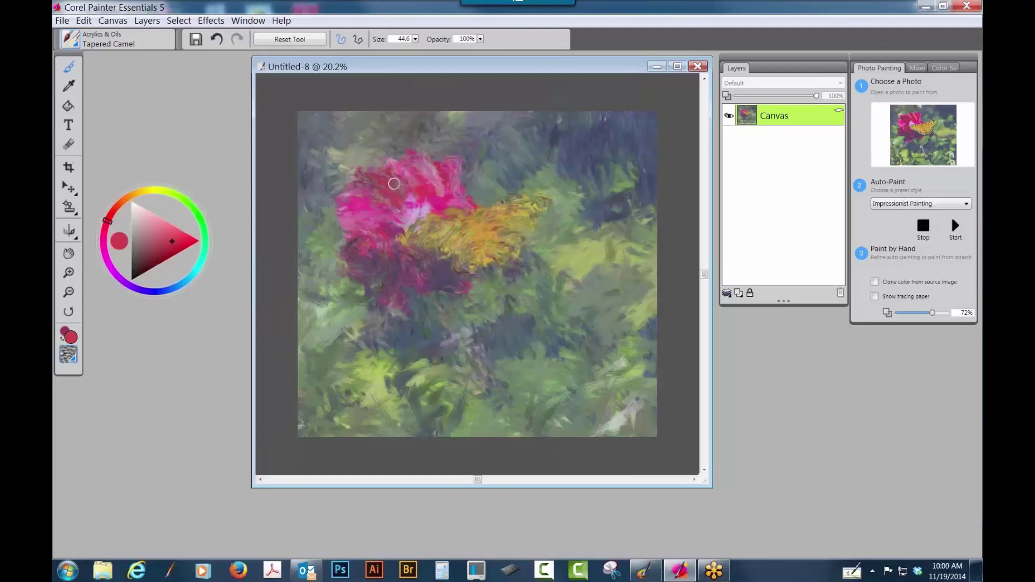
{"action": "mouse_move", "coordinate": [393, 187]}
{"action": "left_mouse_down"}
{"action": "mouse_move", "coordinate": [392, 175]}
{"action": "mouse_move", "coordinate": [434, 174]}
{"action": "mouse_move", "coordinate": [443, 197]}
{"action": "mouse_move", "coordinate": [418, 180]}
{"action": "mouse_move", "coordinate": [433, 189]}
{"action": "left_mouse_up"}
{"action": "mouse_move", "coordinate": [433, 188]}
{"action": "left_mouse_down"}
{"action": "mouse_move", "coordinate": [452, 177]}
{"action": "mouse_move", "coordinate": [445, 193]}
{"action": "left_mouse_up"}
Step: Turn clone color back on and, with the tracing paper shown, paint the butterfly's wings from the photo, then hide the tracing paper
{"action": "left_click", "coordinate": [875, 282]}
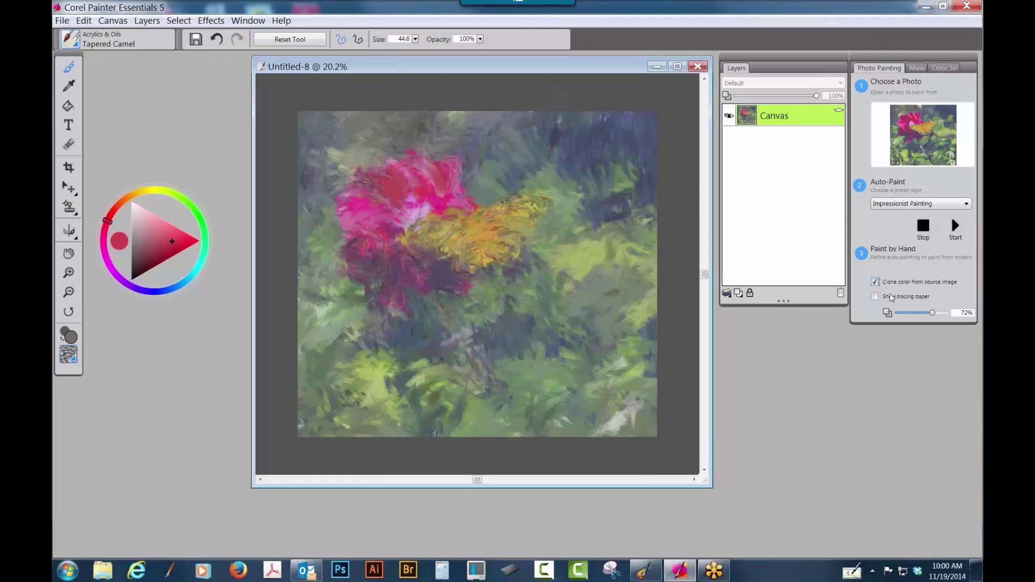
{"action": "left_click", "coordinate": [875, 296]}
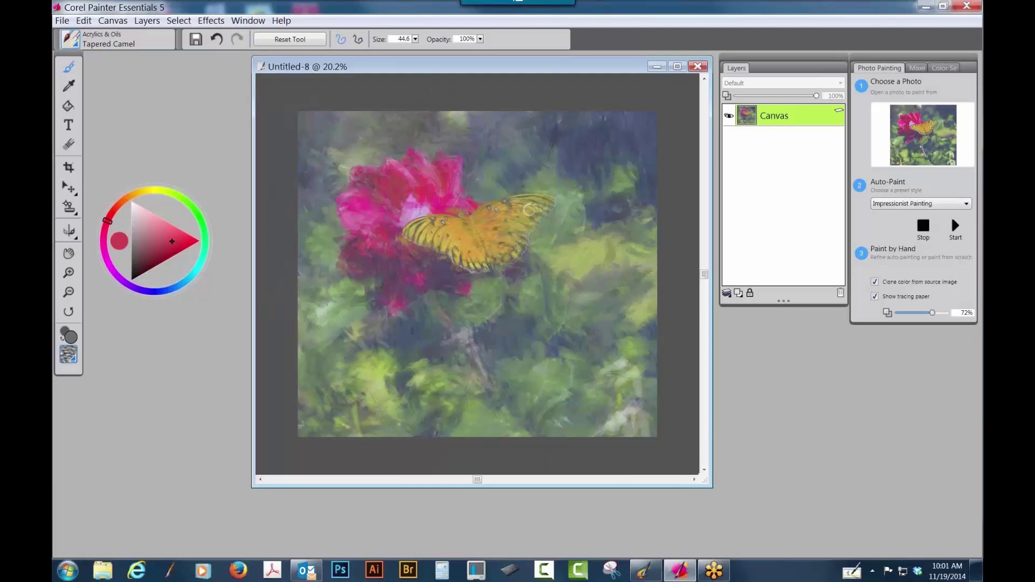
{"action": "mouse_move", "coordinate": [538, 198]}
{"action": "left_mouse_down"}
{"action": "mouse_move", "coordinate": [551, 206]}
{"action": "mouse_move", "coordinate": [515, 207]}
{"action": "mouse_move", "coordinate": [526, 208]}
{"action": "left_mouse_up"}
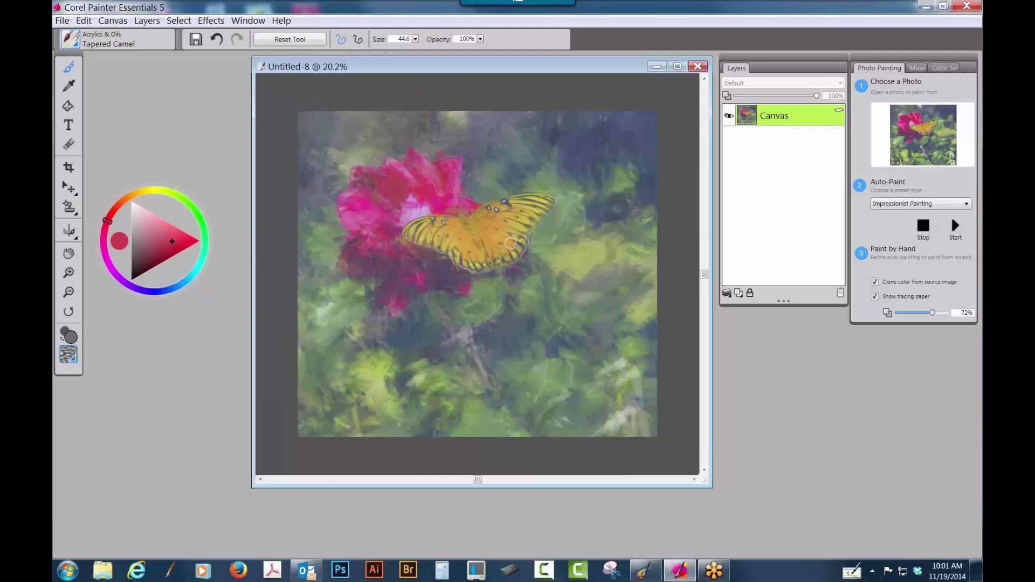
{"action": "left_click", "coordinate": [874, 298]}
Step: Show the tracing paper, reduce the Tapered Camel brush to size 9.9 for the butterfly's fine details, and hide the tracing paper
{"action": "left_click", "coordinate": [875, 297]}
{"action": "key", "text": "bracketleft"}
{"action": "key", "text": "bracketleft"}
{"action": "key", "text": "bracketleft"}
{"action": "key", "text": "bracketleft"}
{"action": "left_click", "coordinate": [875, 297]}
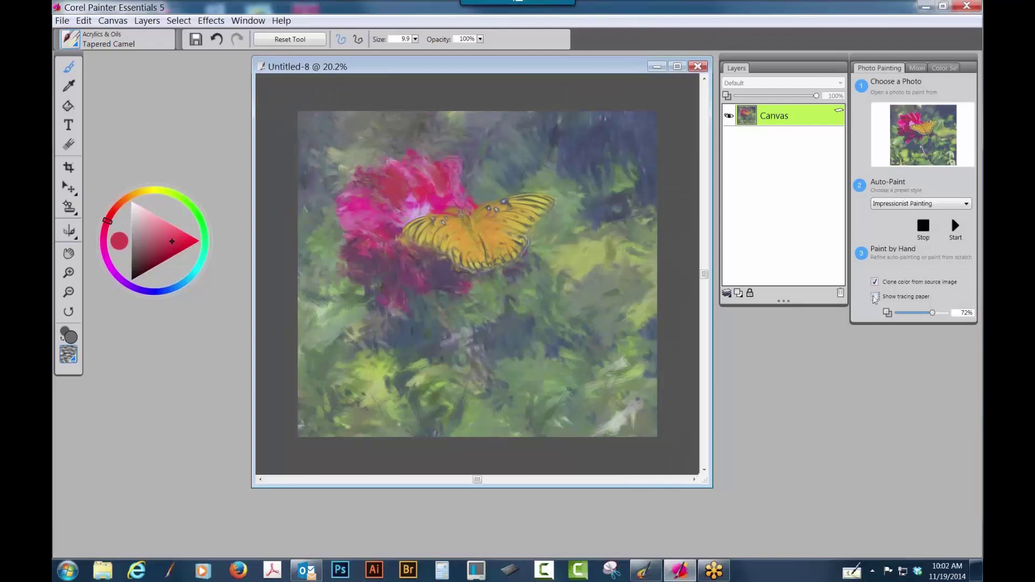
Step: Show the tracing paper, paint the rose's petals from the photo, enlarge the brush to 66.6, hide the paper and work the rose's edge
{"action": "left_click", "coordinate": [875, 297]}
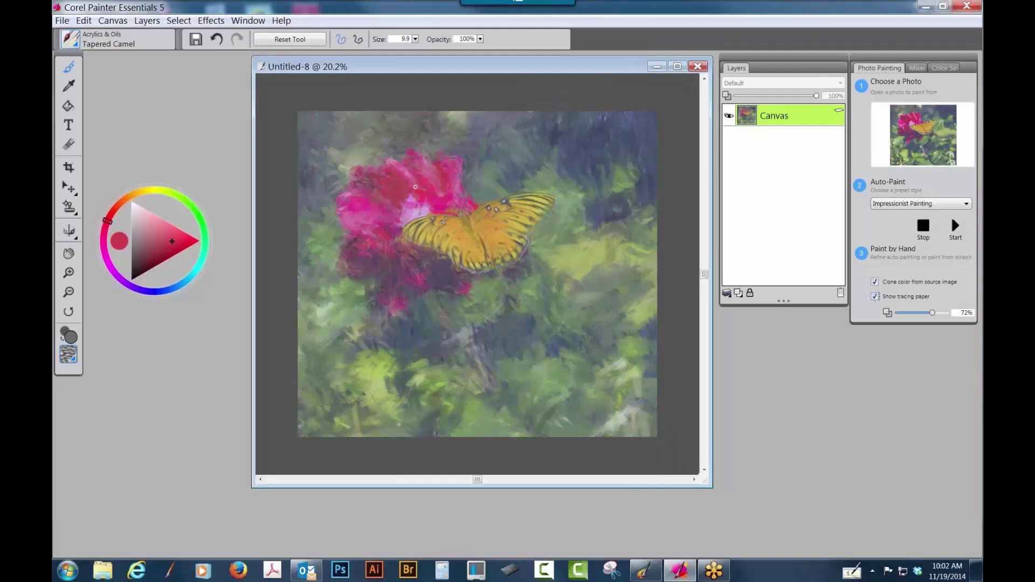
{"action": "left_click_drag", "start_coordinate": [454, 167], "coordinate": [457, 169]}
{"action": "key", "text": "bracketright"}
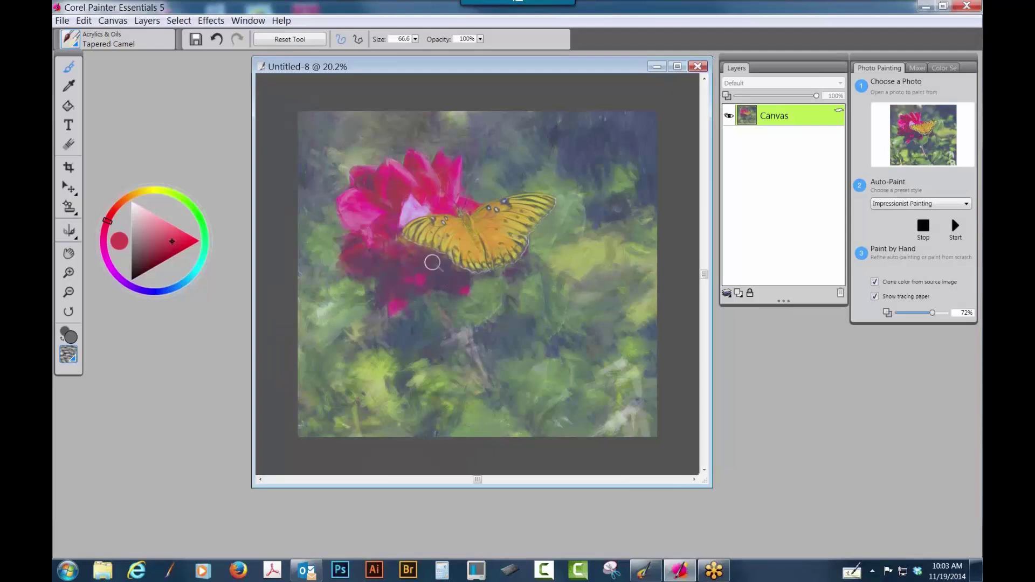
{"action": "left_click", "coordinate": [875, 297]}
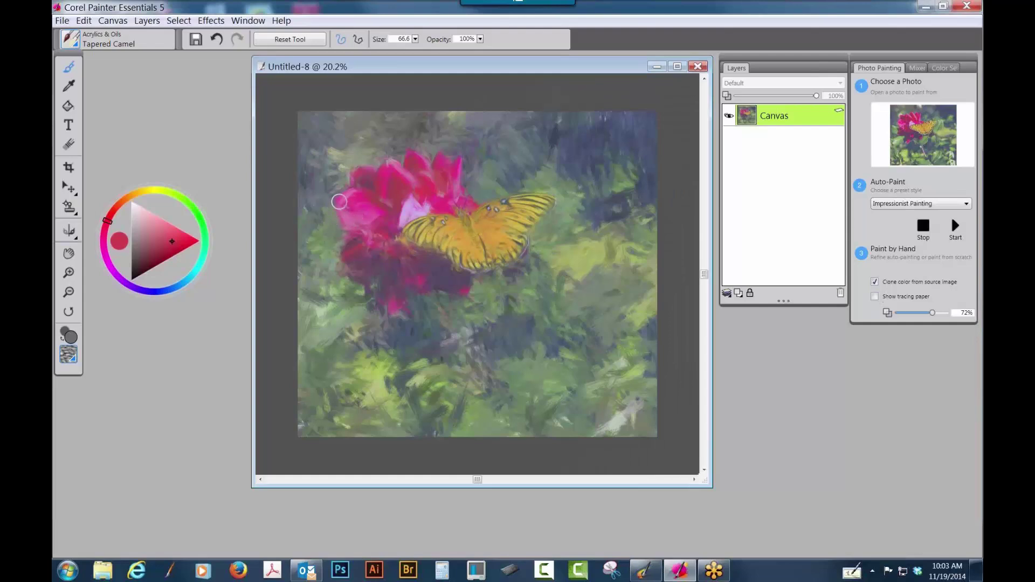
{"action": "left_click_drag", "start_coordinate": [351, 242], "coordinate": [344, 271]}
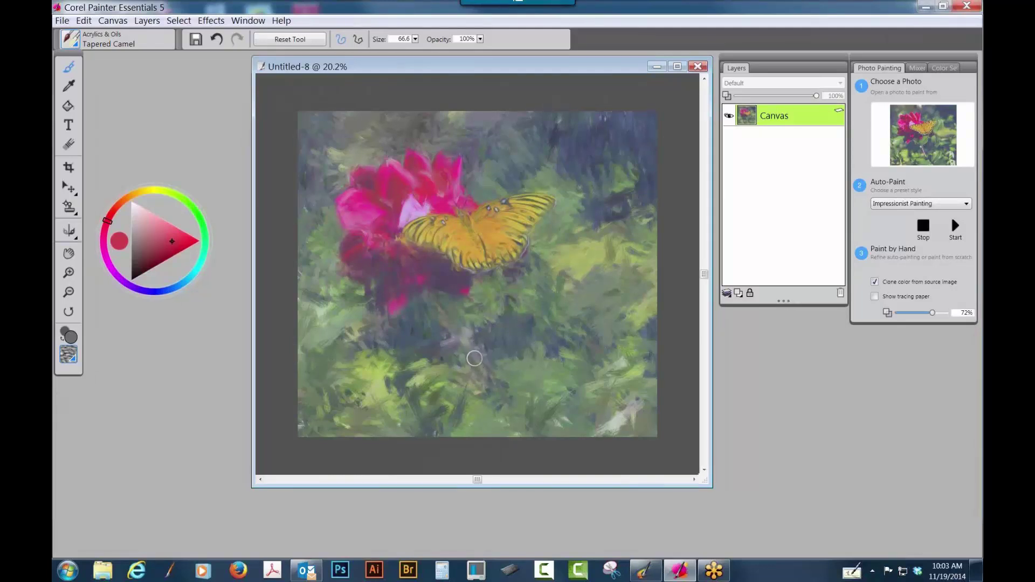
Step: Undo the last stroke, then paint the rose's stem from the photo with tracing paper shown and brush size 28.0, and hide the paper
{"action": "left_click", "coordinate": [874, 296]}
{"action": "key", "text": "ctrl+z"}
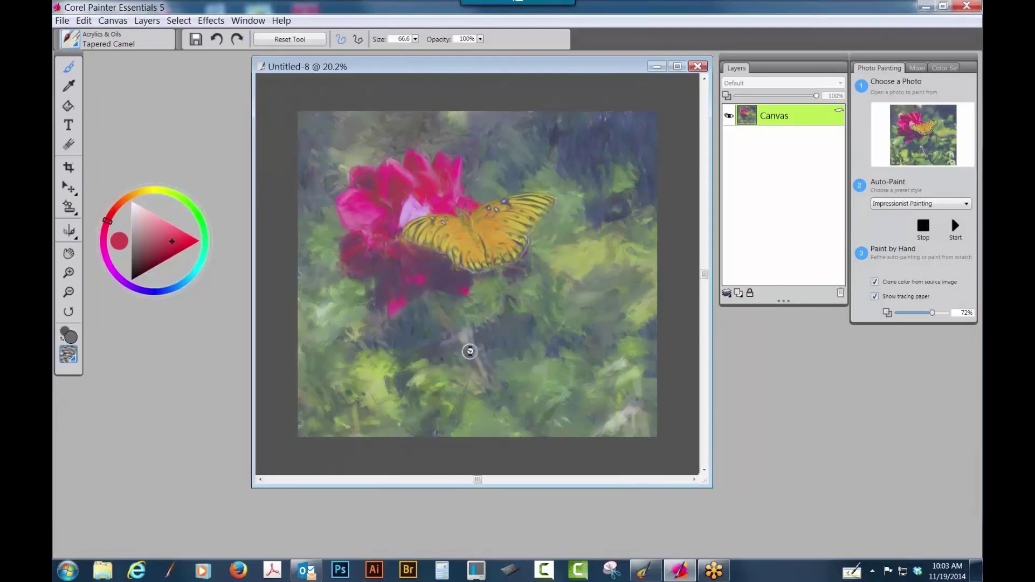
{"action": "left_click", "coordinate": [874, 296]}
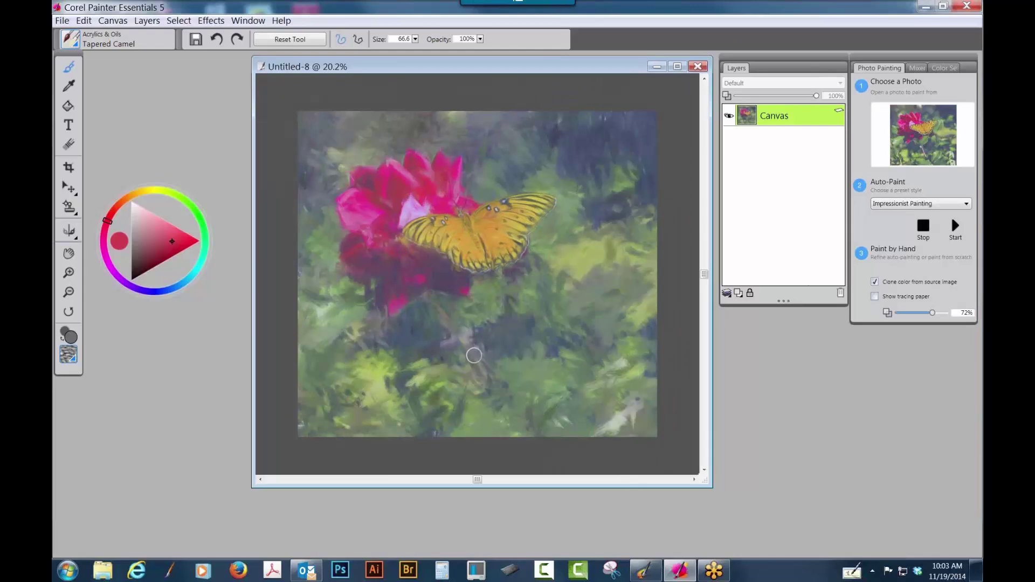
{"action": "left_click", "coordinate": [875, 297]}
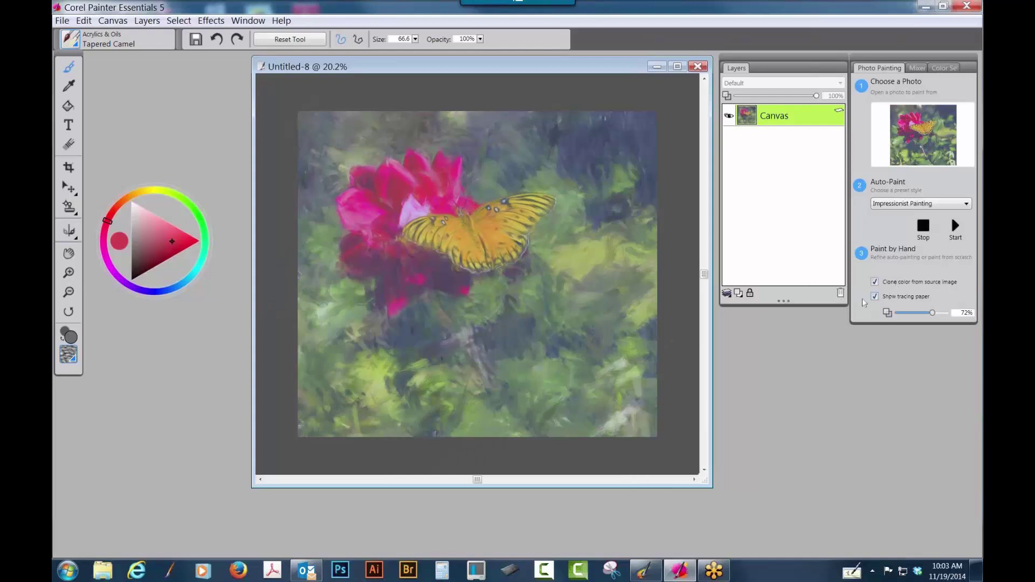
{"action": "left_click", "coordinate": [469, 341]}
{"action": "mouse_move", "coordinate": [477, 327]}
{"action": "left_mouse_down"}
{"action": "mouse_move", "coordinate": [477, 314]}
{"action": "mouse_move", "coordinate": [491, 393]}
{"action": "left_mouse_up"}
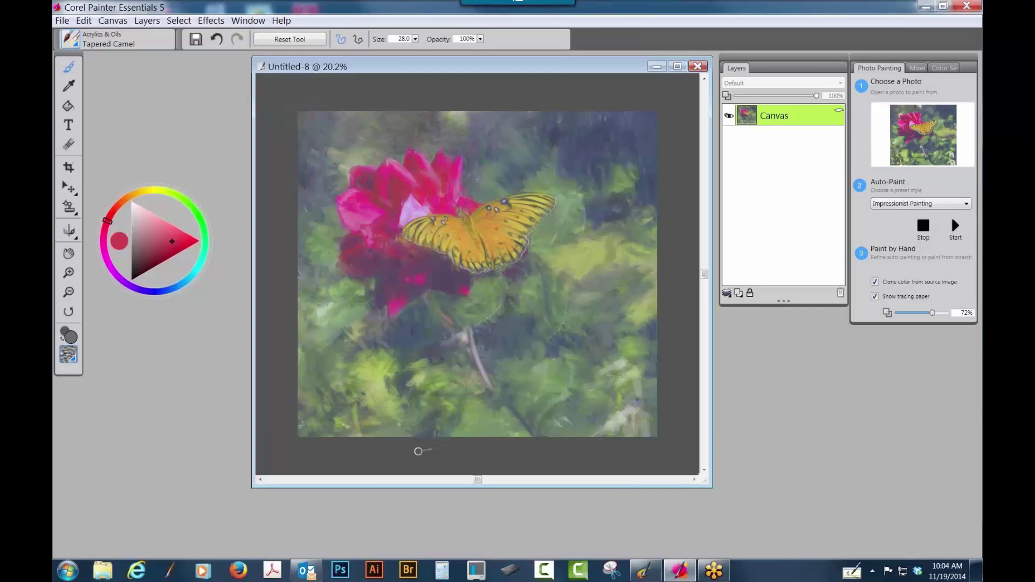
{"action": "left_click", "coordinate": [875, 297]}
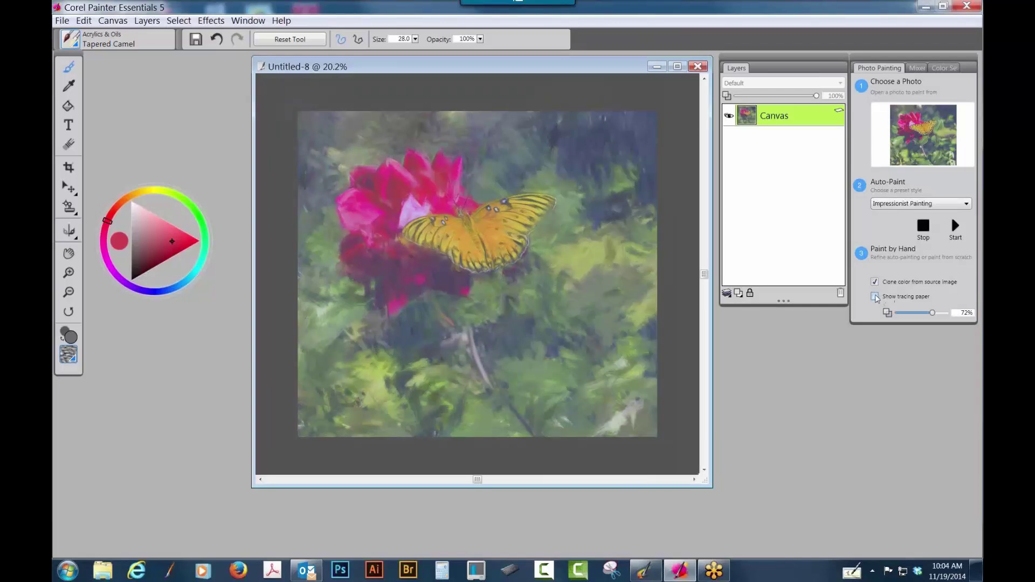
Step: With the tracing paper shown, paint the leaves beside the butterfly and below the rose from the photo, then hide the paper and review the painting
{"action": "left_click", "coordinate": [875, 297]}
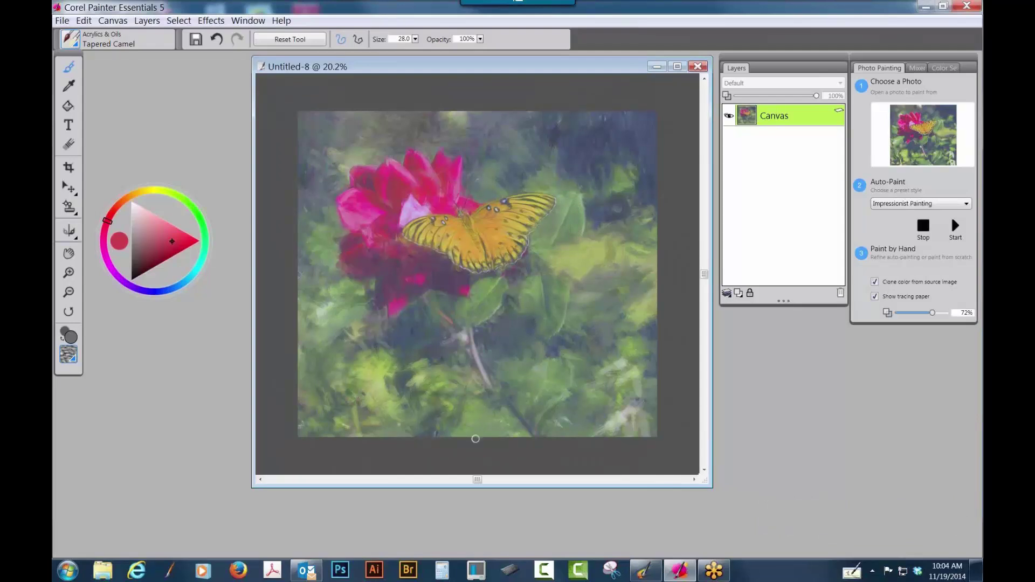
{"action": "left_click", "coordinate": [875, 297]}
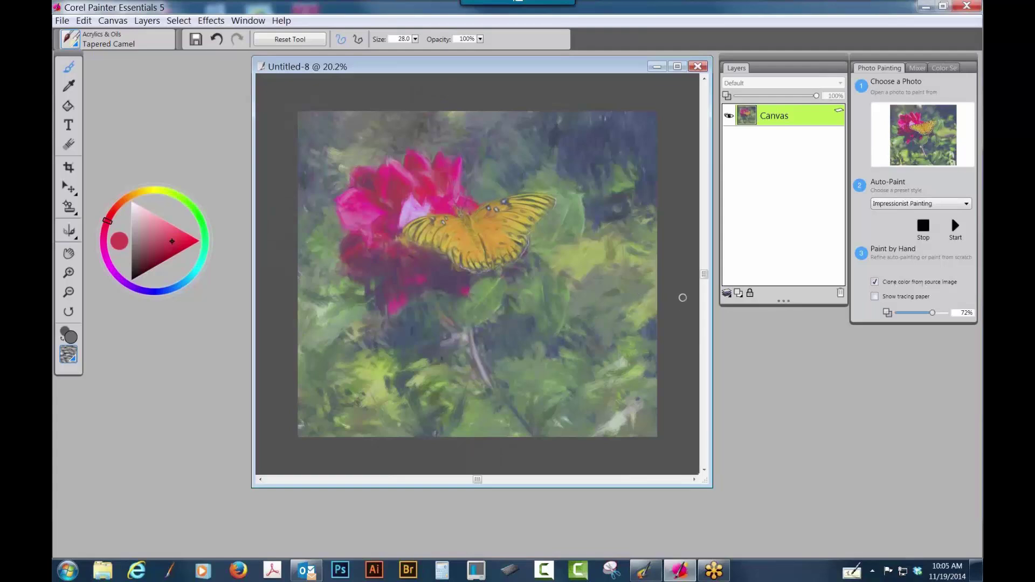
{"action": "scroll", "coordinate": [629, 295], "scroll_direction": "down", "scroll_amount": 3}
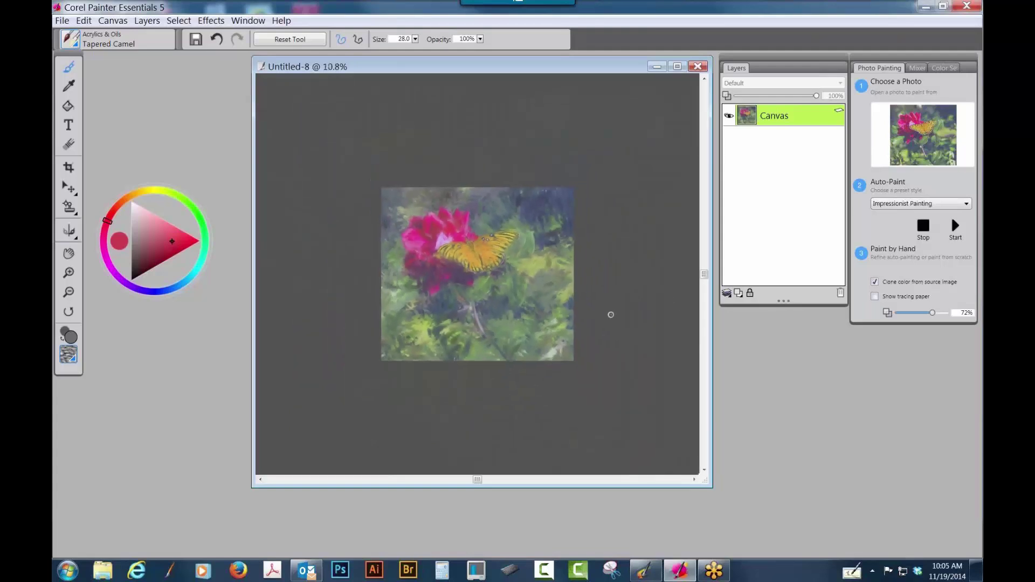
{"action": "scroll", "coordinate": [610, 316], "scroll_direction": "up", "scroll_amount": 3}
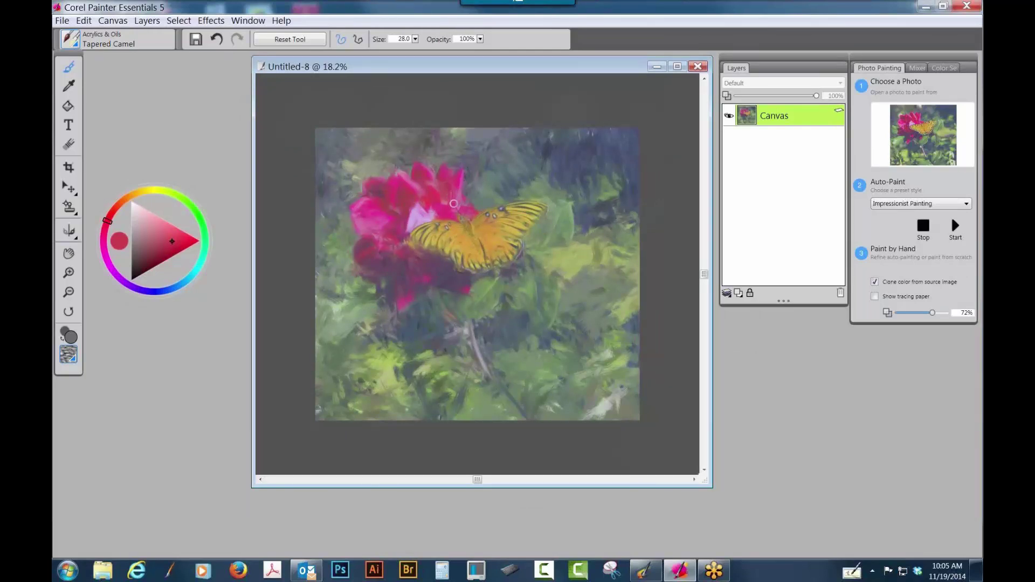
Step: Choose the Impressionist Blender Jitter brush from Artists and blend loose strokes over the rose's petals, reducing the brush to size 44.3
{"action": "left_click", "coordinate": [76, 45]}
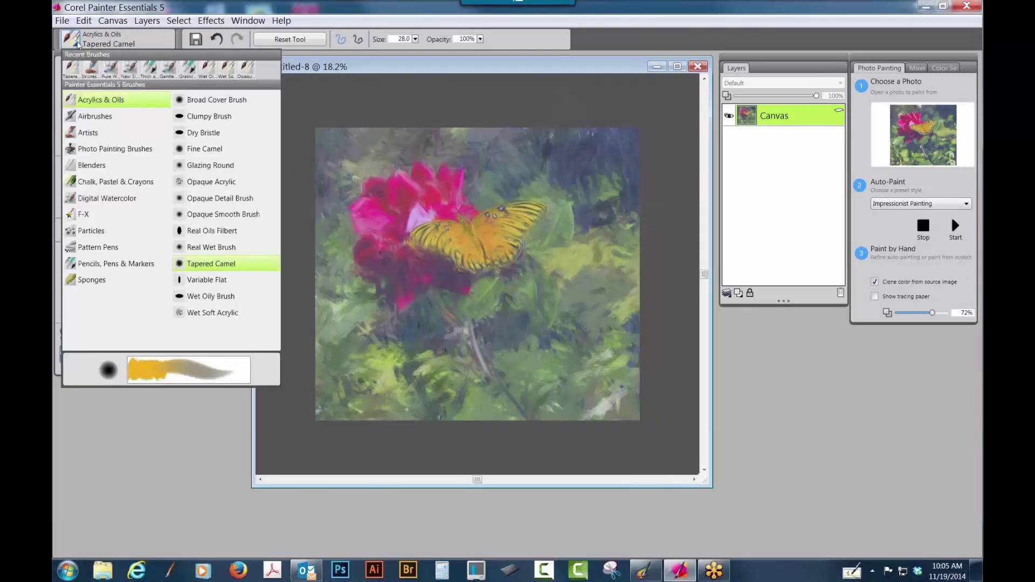
{"action": "left_click", "coordinate": [90, 131]}
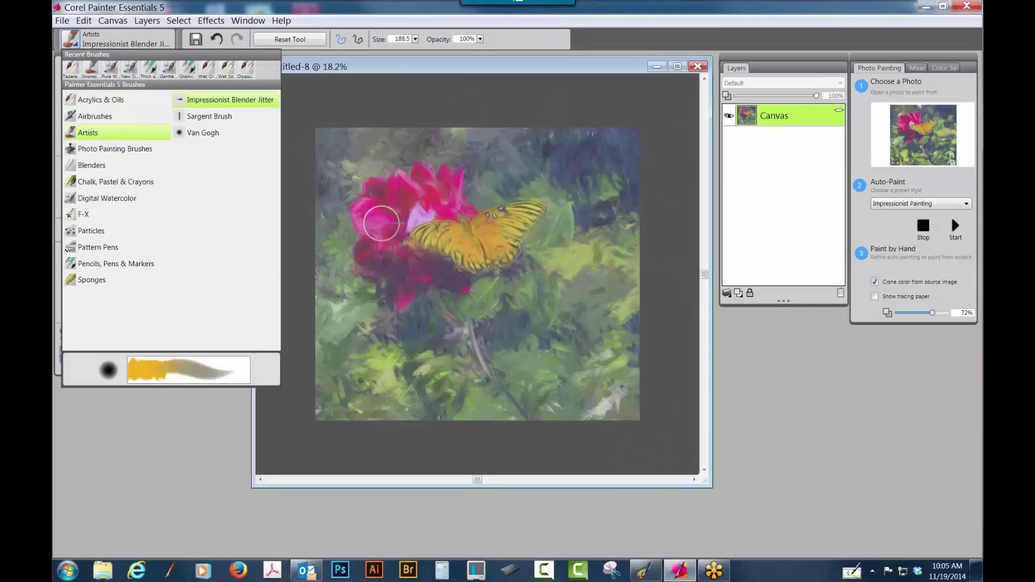
{"action": "left_click", "coordinate": [206, 464]}
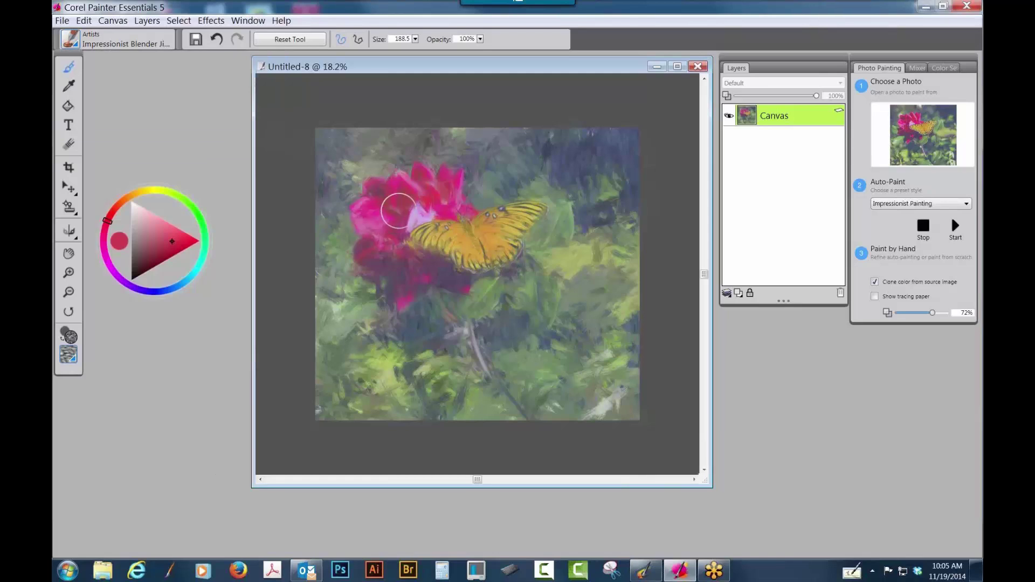
{"action": "left_click_drag", "start_coordinate": [396, 212], "coordinate": [396, 214]}
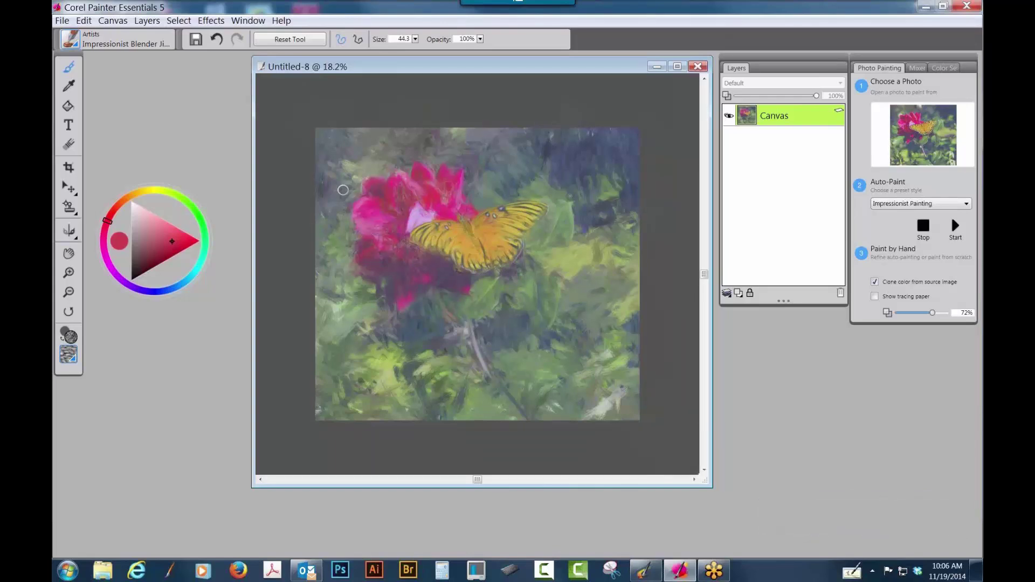
Step: Switch back to the Tapered Camel brush from Acrylics & Oils and refine the butterfly's wing edges, reducing the brush to size 11.0
{"action": "left_click", "coordinate": [79, 47]}
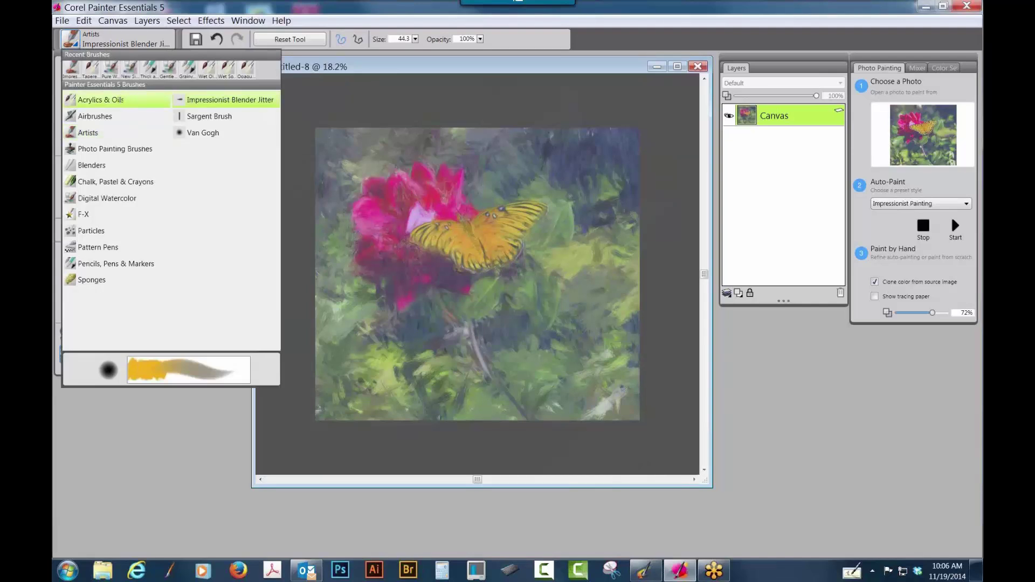
{"action": "left_click", "coordinate": [123, 100]}
{"action": "left_click", "coordinate": [220, 261]}
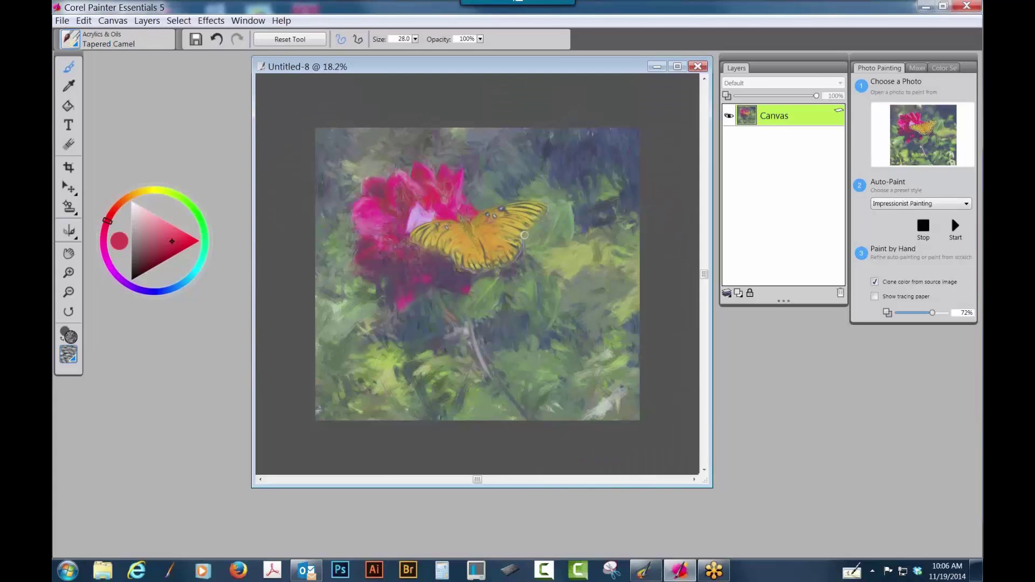
{"action": "left_click_drag", "start_coordinate": [527, 232], "coordinate": [528, 234]}
Step: Equalize the painting with the black point at 18.0% and the white point at 80.8%, and review it at different zoom levels
{"action": "left_click", "coordinate": [222, 23]}
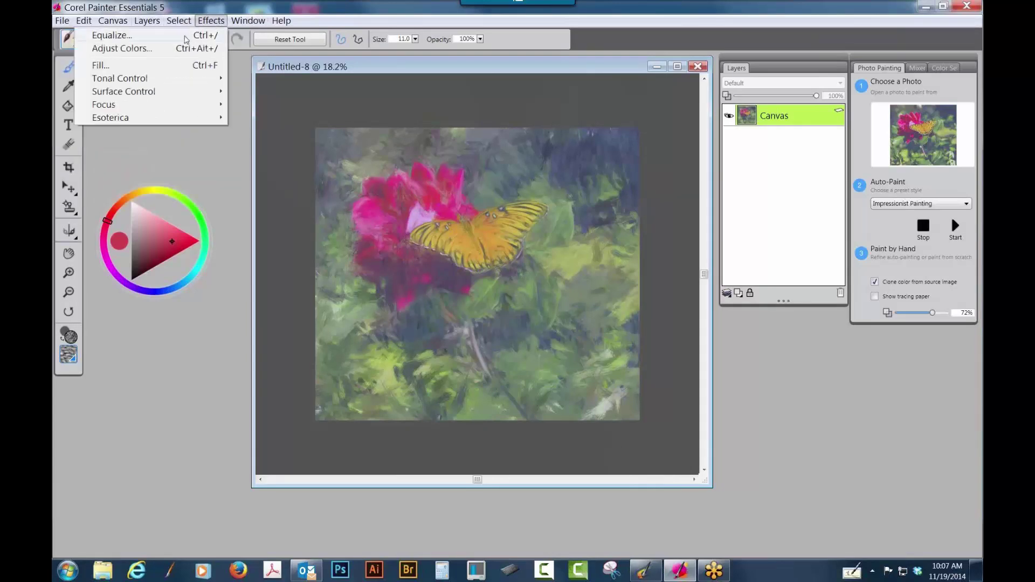
{"action": "left_click", "coordinate": [187, 37]}
{"action": "left_click_drag", "start_coordinate": [544, 182], "coordinate": [773, 193]}
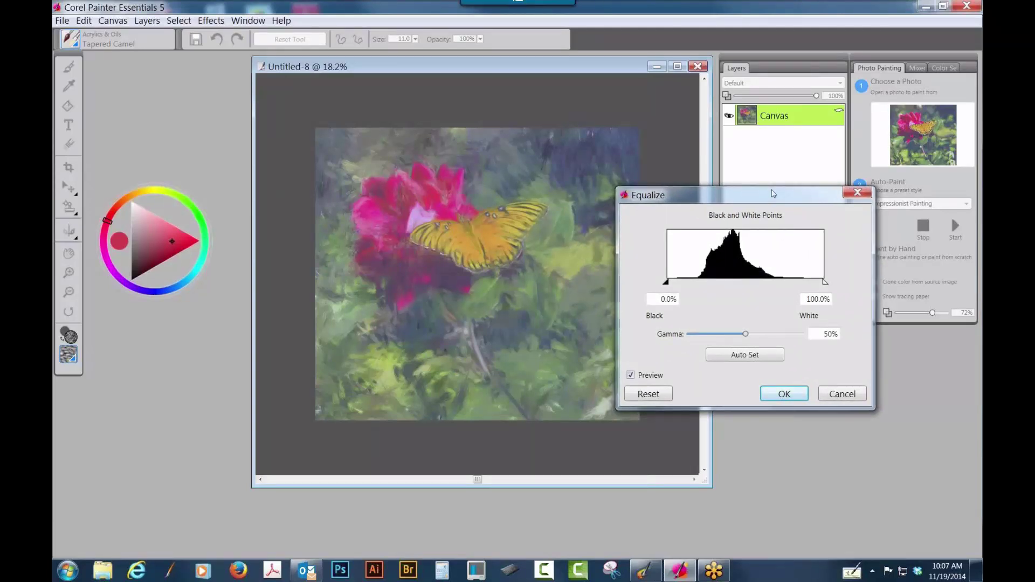
{"action": "left_click_drag", "start_coordinate": [772, 193], "coordinate": [831, 213]}
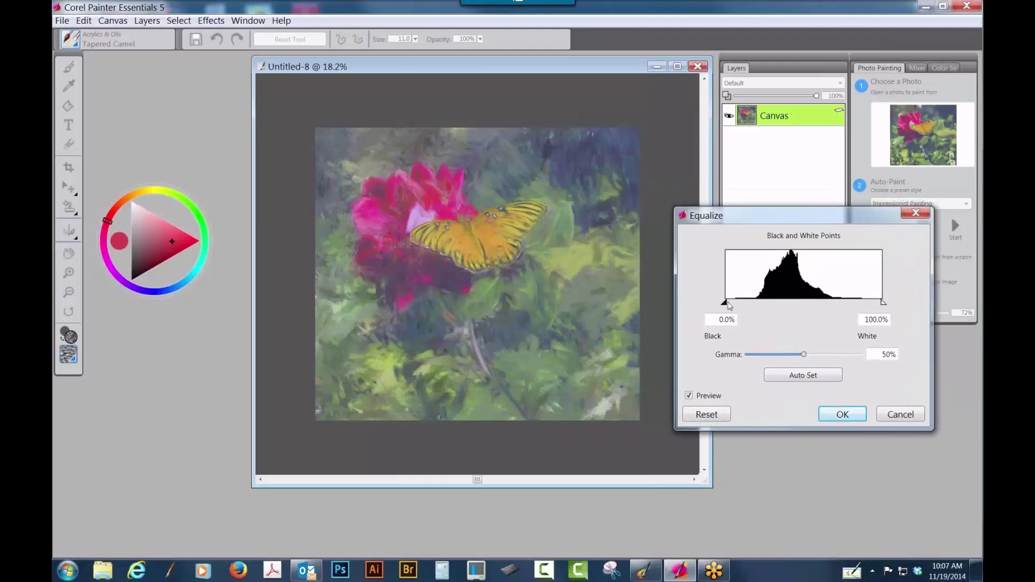
{"action": "left_click_drag", "start_coordinate": [726, 306], "coordinate": [738, 303]}
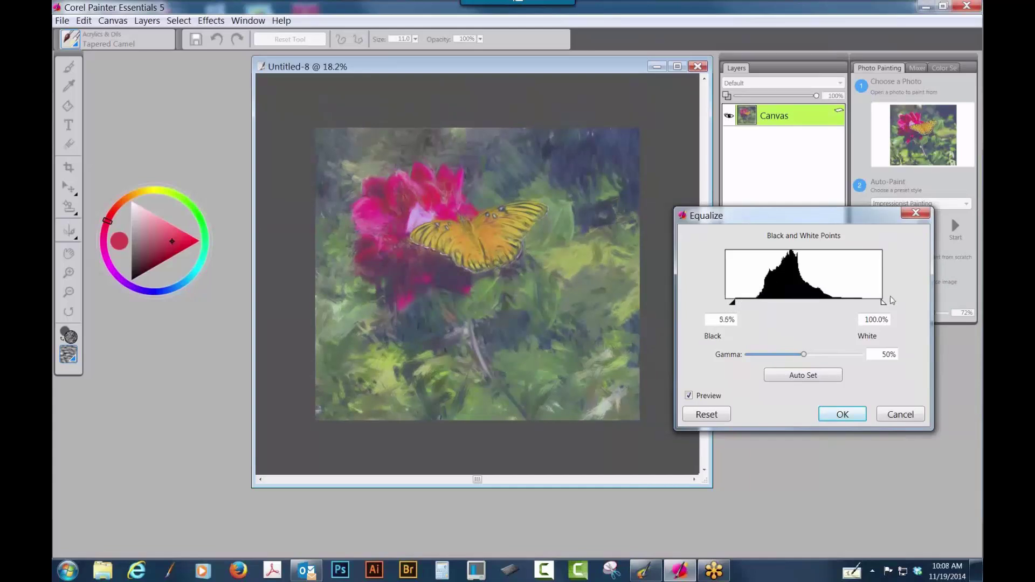
{"action": "left_click_drag", "start_coordinate": [882, 302], "coordinate": [864, 301]}
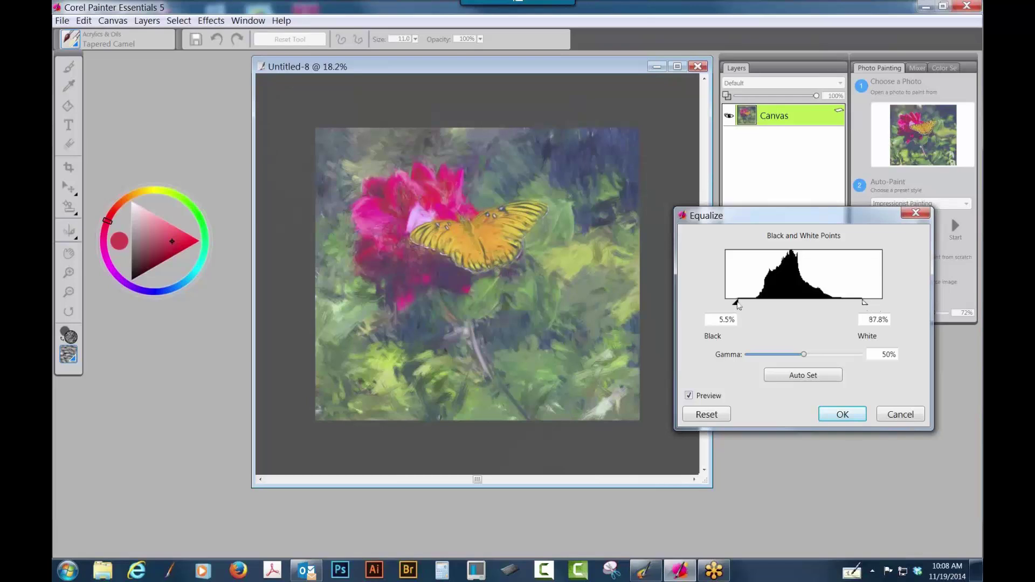
{"action": "left_click_drag", "start_coordinate": [742, 305], "coordinate": [754, 305]}
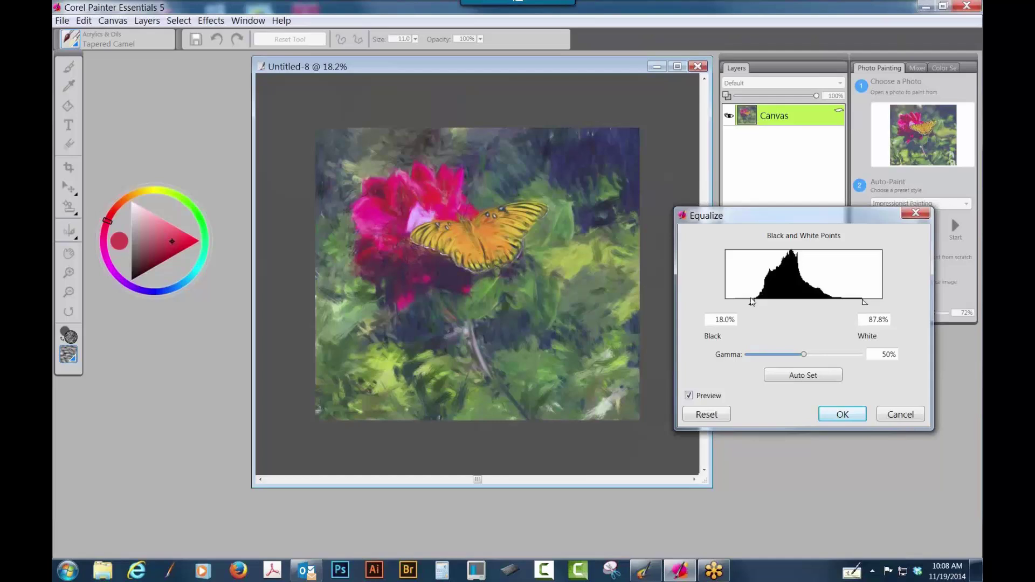
{"action": "left_click_drag", "start_coordinate": [864, 305], "coordinate": [852, 299]}
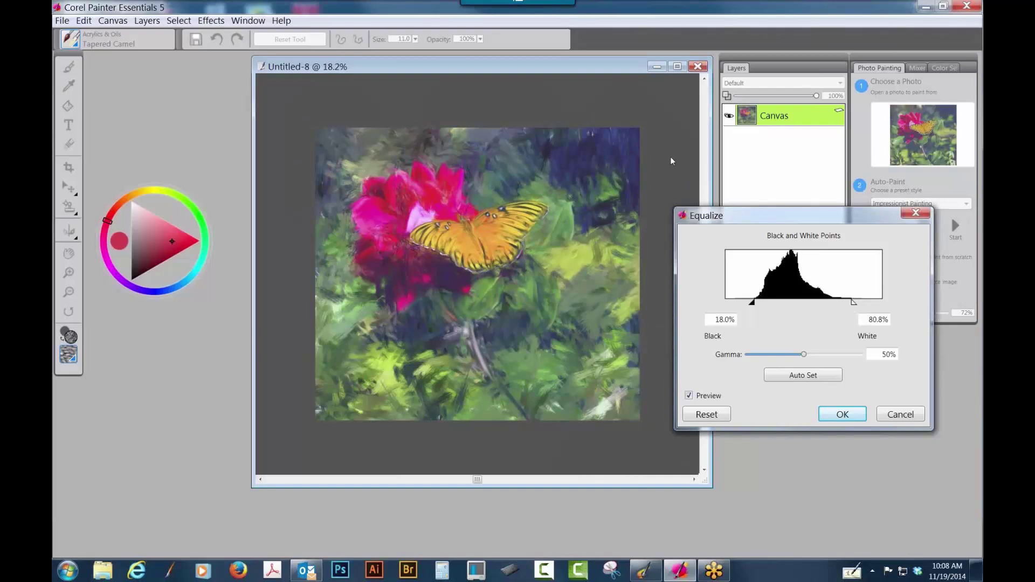
{"action": "left_click", "coordinate": [843, 416]}
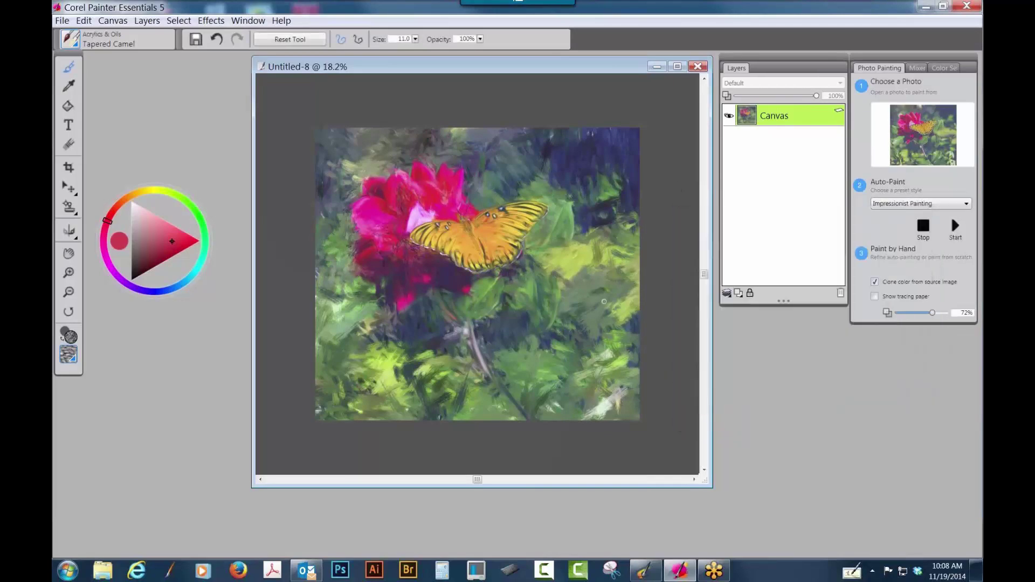
{"action": "scroll", "coordinate": [668, 181], "scroll_direction": "down", "scroll_amount": 2}
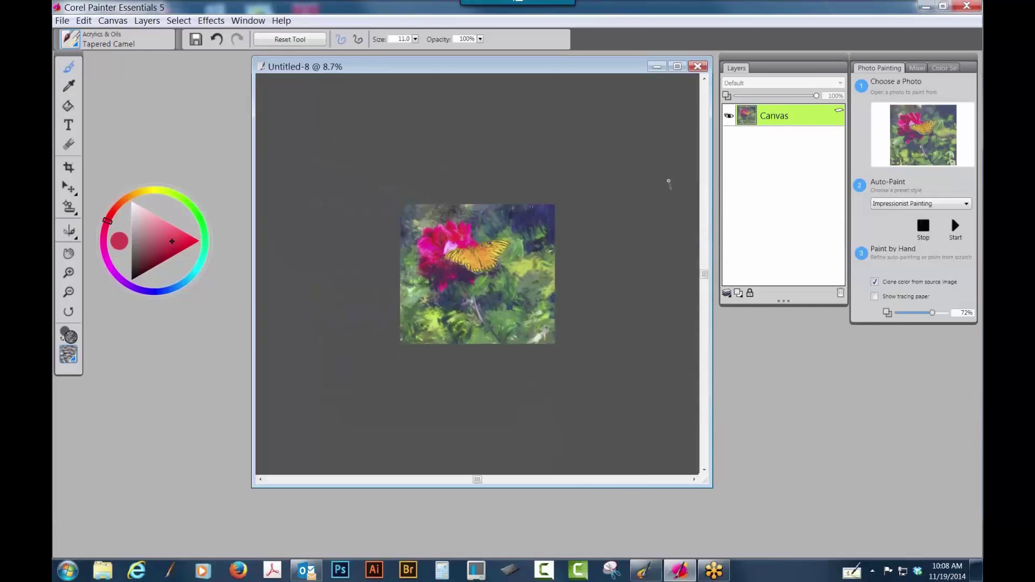
{"action": "scroll", "coordinate": [668, 180], "scroll_direction": "up", "scroll_amount": 1}
{"action": "scroll", "coordinate": [667, 186], "scroll_direction": "up", "scroll_amount": 2}
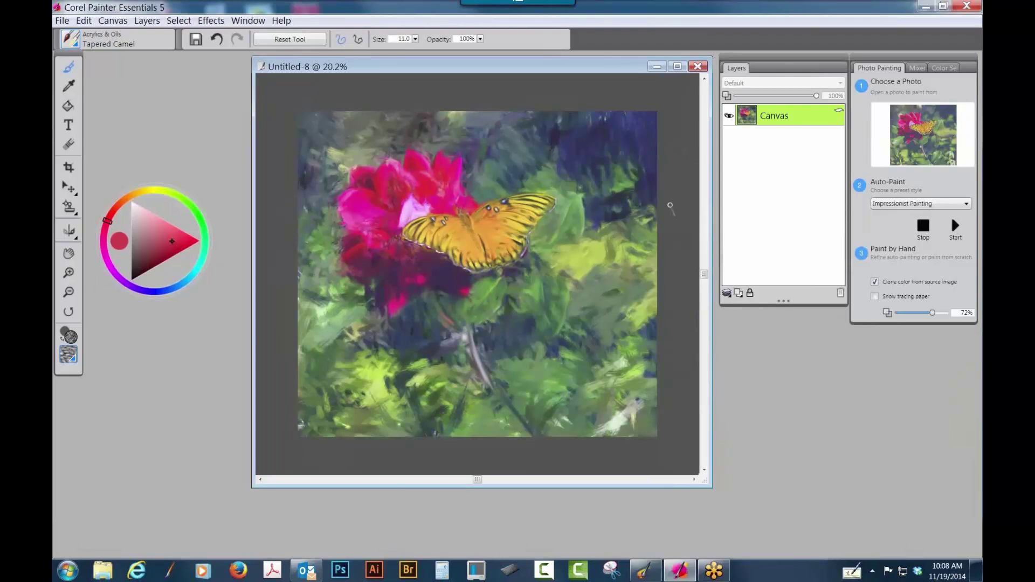
Step: Choose the Calligraphy Pen from Pencils, Pens & Markers, turn off clone color, and sample a dark blue from the painting
{"action": "left_click", "coordinate": [80, 43]}
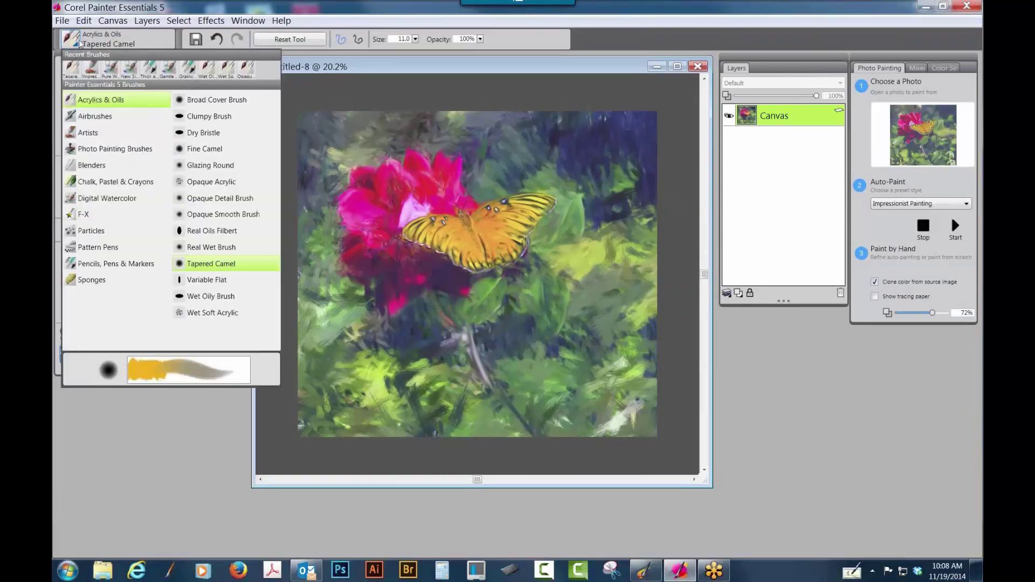
{"action": "left_click", "coordinate": [107, 263]}
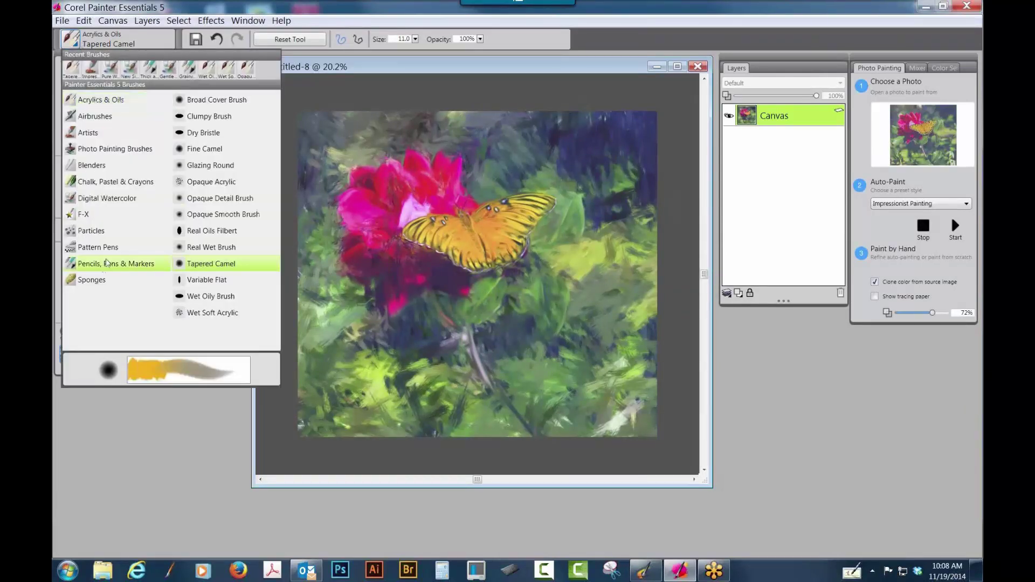
{"action": "left_click", "coordinate": [212, 100]}
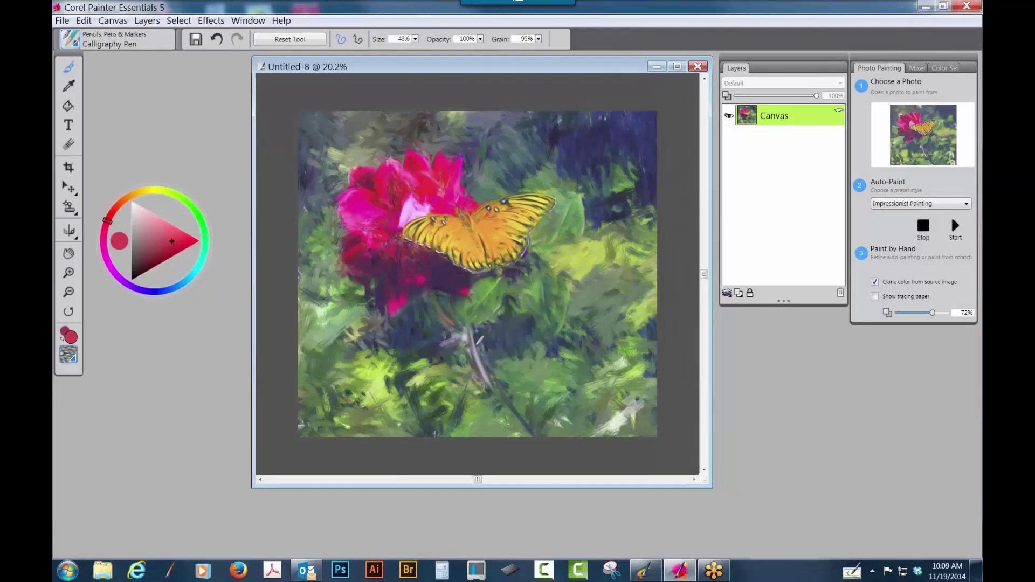
{"action": "left_click", "coordinate": [873, 283]}
{"action": "left_click", "coordinate": [424, 323], "text": "alt"}
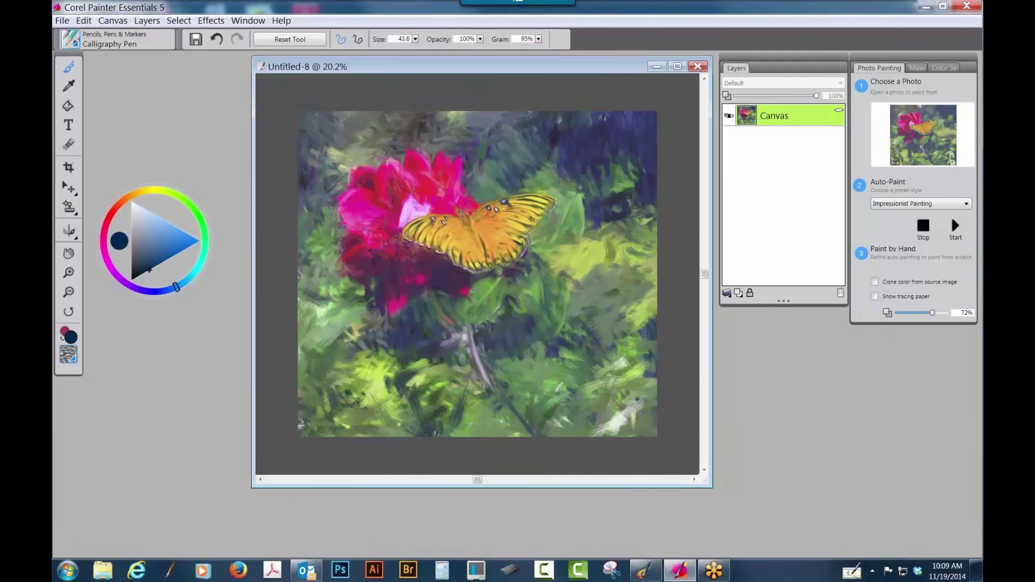
Step: Reduce the pen to size 21.0 and write the artist's signature over the foliage in the painting's lower-right corner
{"action": "key", "text": "bracketleft"}
{"action": "key", "text": "bracketright"}
{"action": "key", "text": "bracketright"}
{"action": "mouse_move", "coordinate": [555, 402]}
{"action": "left_mouse_down"}
{"action": "mouse_move", "coordinate": [589, 392]}
{"action": "mouse_move", "coordinate": [570, 416]}
{"action": "mouse_move", "coordinate": [597, 413]}
{"action": "mouse_move", "coordinate": [607, 378]}
{"action": "left_mouse_up"}
{"action": "left_click_drag", "start_coordinate": [549, 428], "coordinate": [639, 393]}
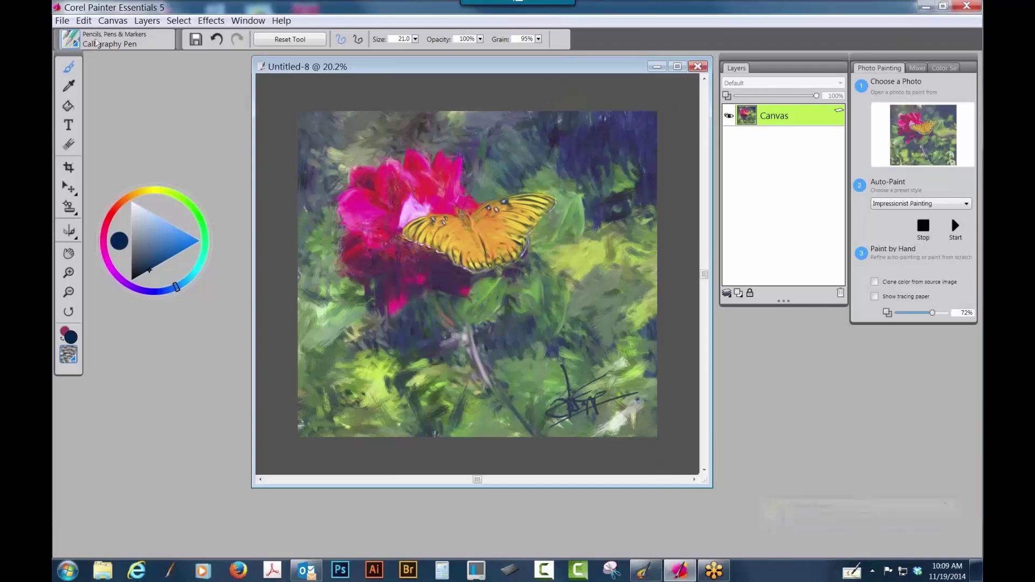
Step: Review the Brush Tracking preferences, including the available presets and the pressure curve, and close them without changing anything
{"action": "left_click", "coordinate": [63, 20]}
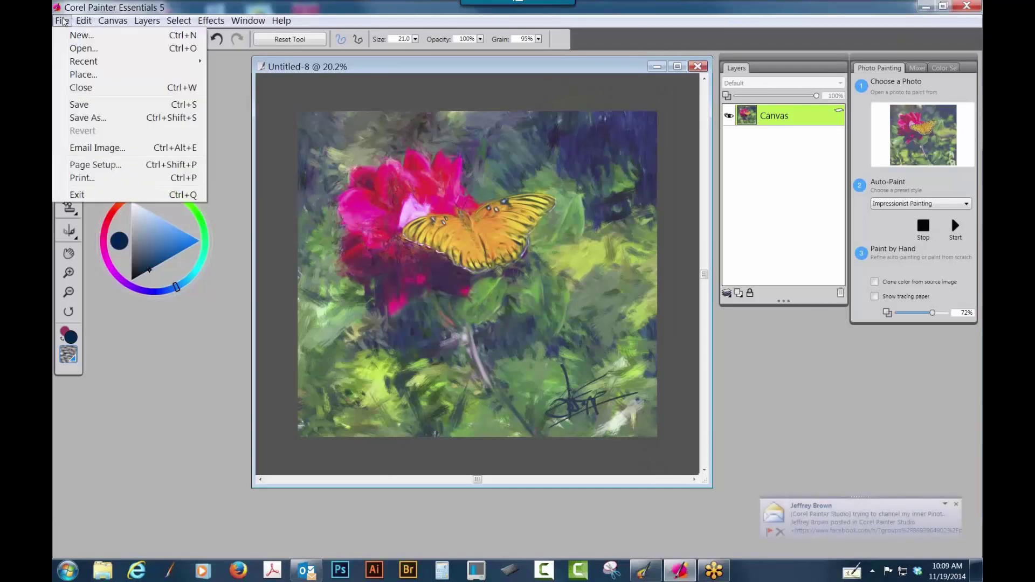
{"action": "mouse_move", "coordinate": [81, 21]}
{"action": "mouse_move", "coordinate": [100, 167]}
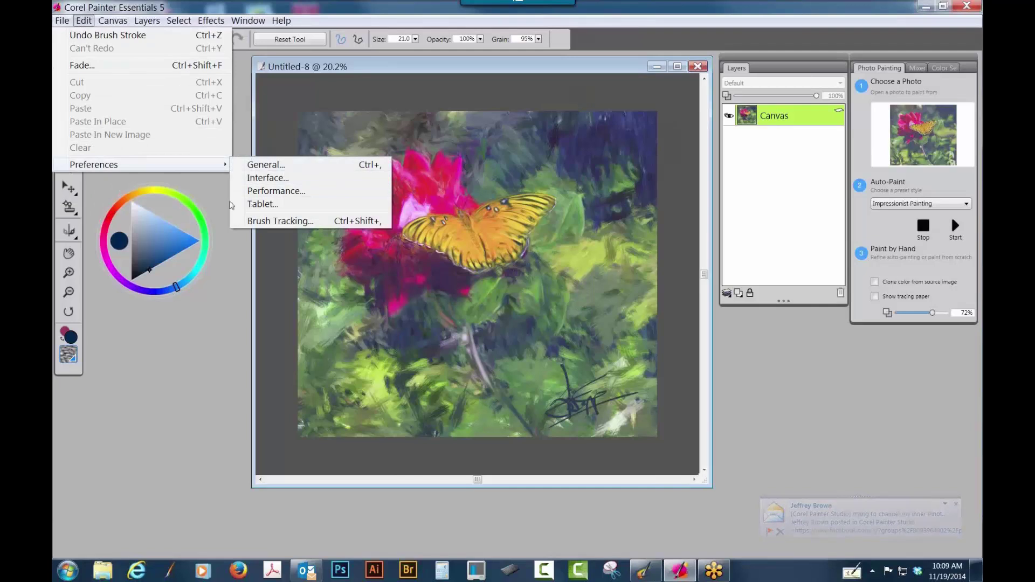
{"action": "left_click", "coordinate": [300, 221]}
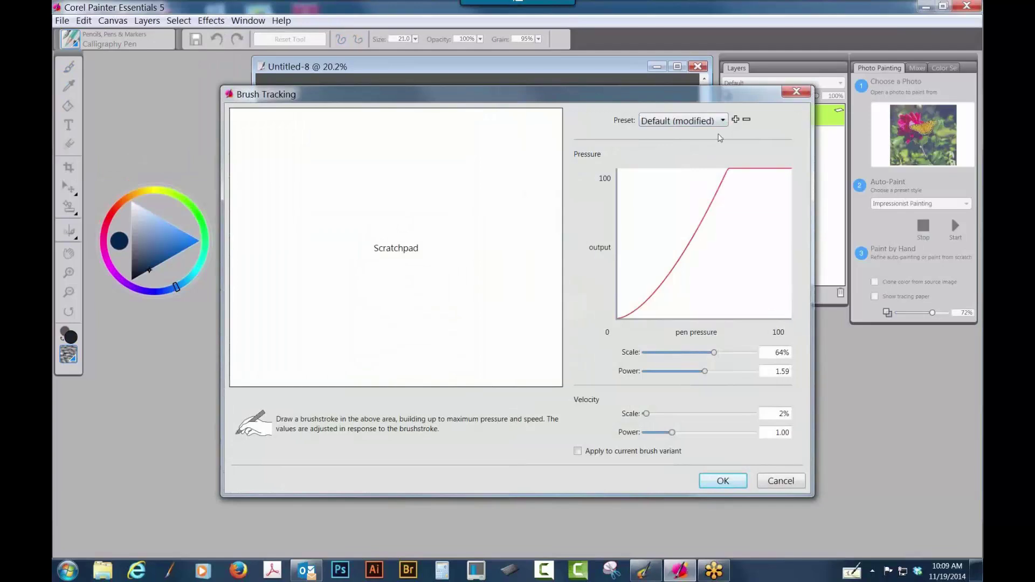
{"action": "left_click", "coordinate": [723, 121]}
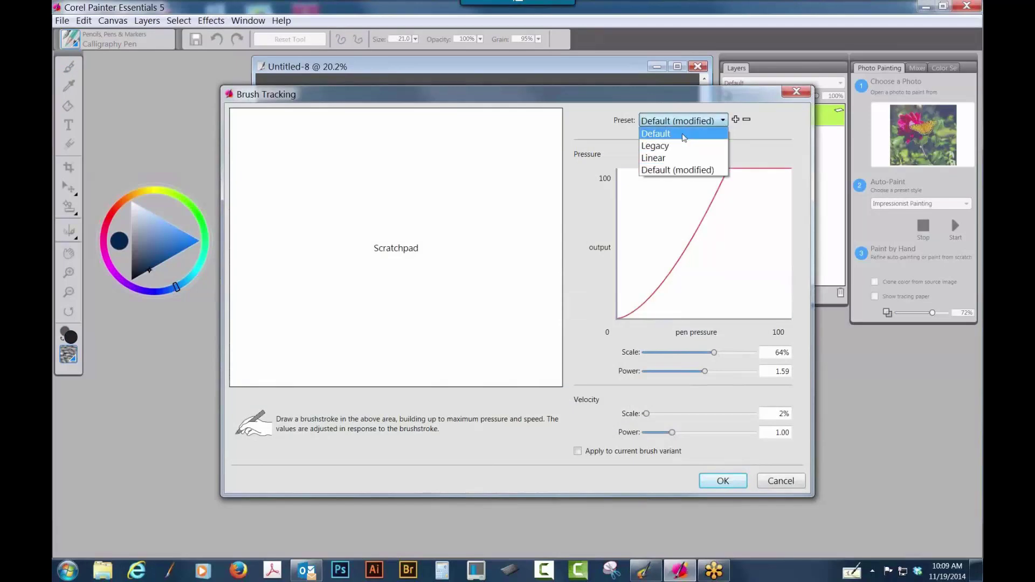
{"action": "left_click", "coordinate": [751, 152]}
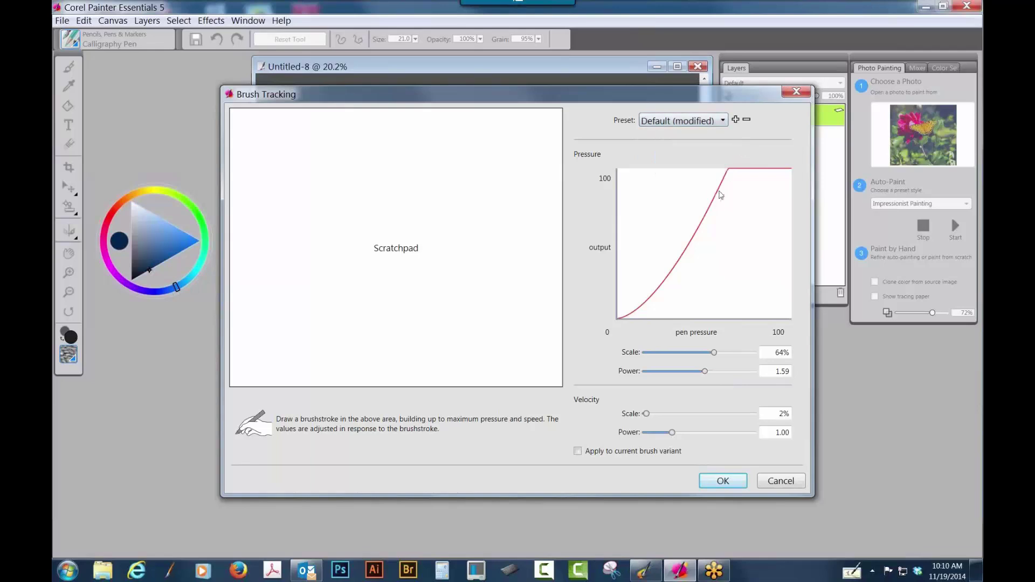
{"action": "left_click", "coordinate": [796, 93]}
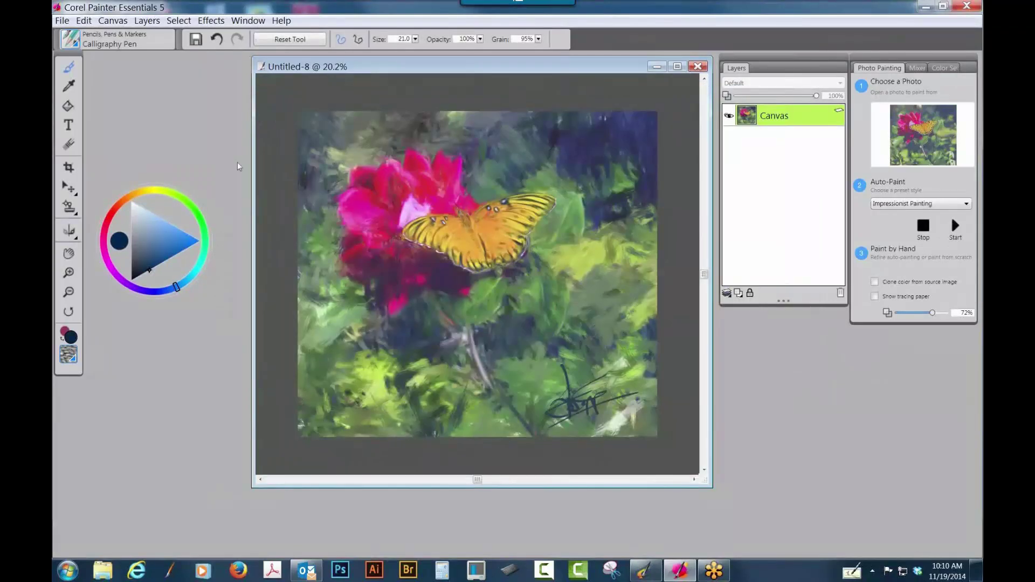
{"action": "left_click", "coordinate": [111, 23]}
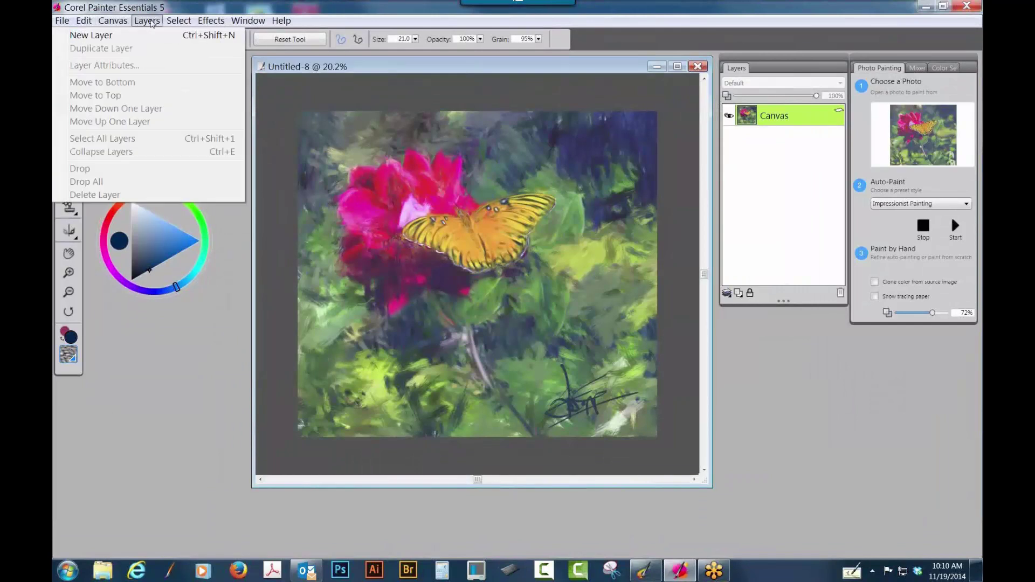
{"action": "mouse_move", "coordinate": [175, 21]}
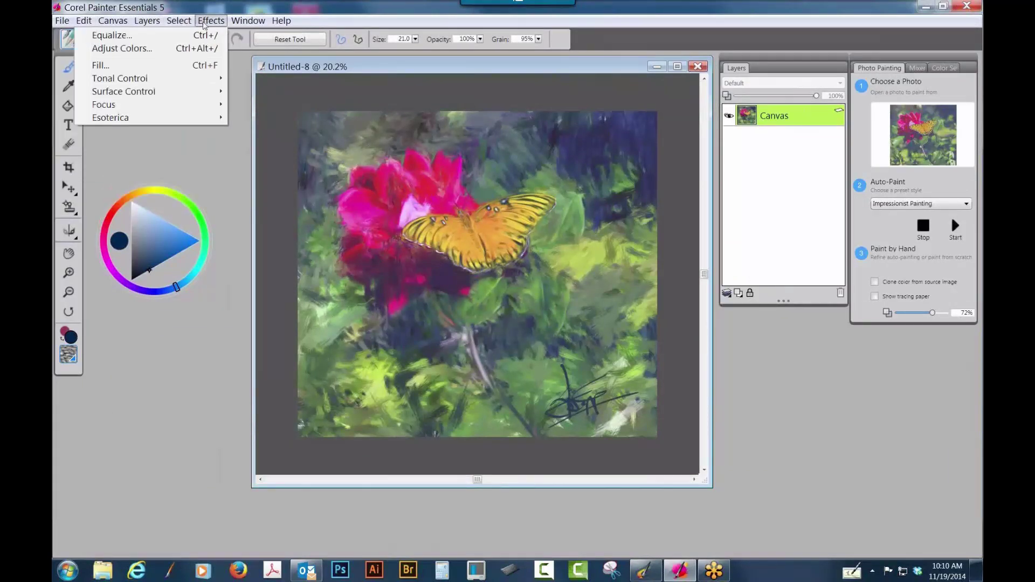
{"action": "mouse_move", "coordinate": [249, 24]}
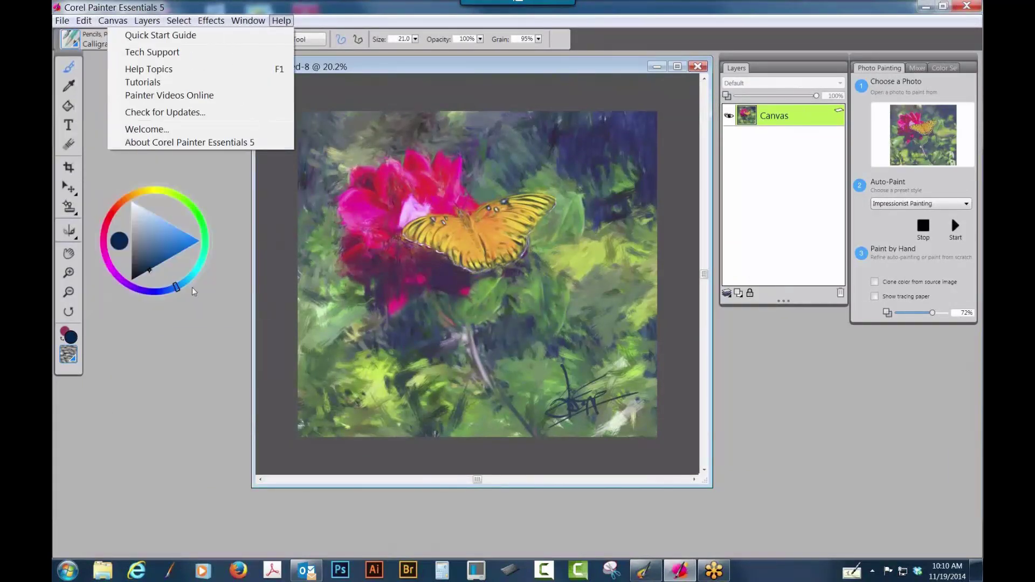
{"action": "left_click", "coordinate": [215, 326]}
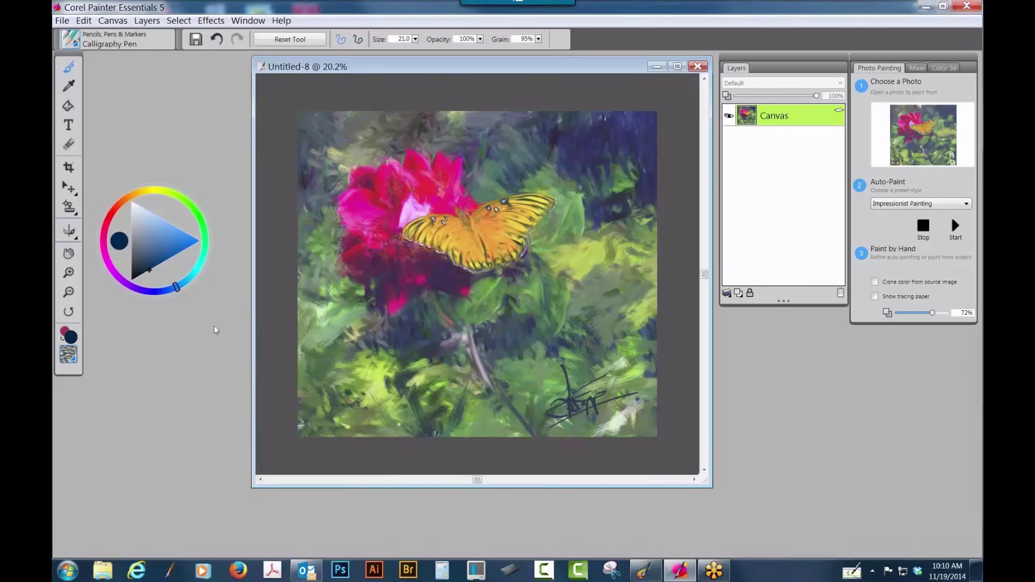